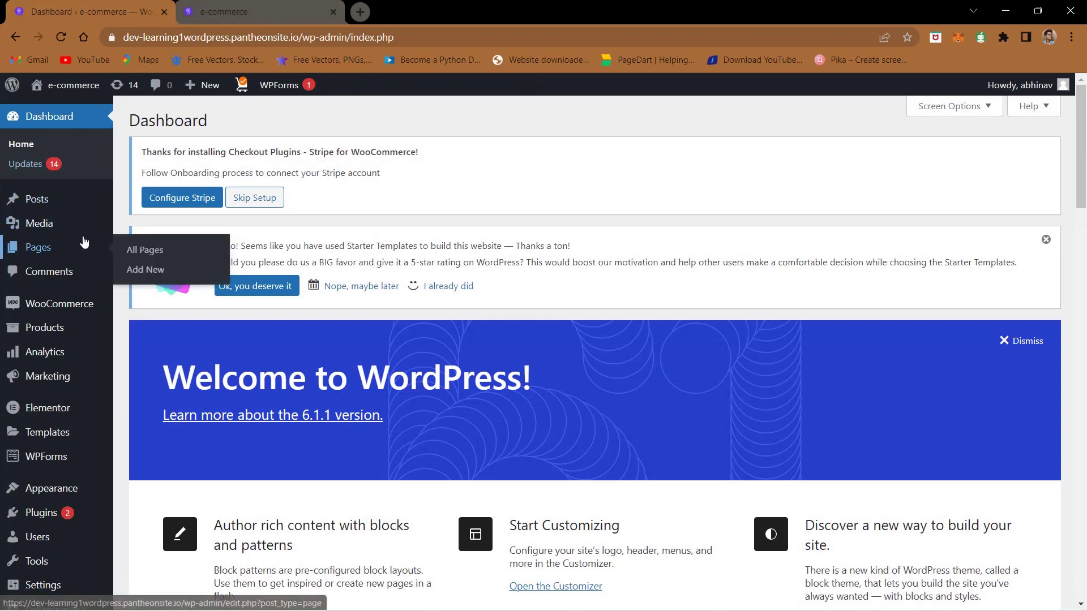
- Open the WooCommerce coupons section and start adding a new coupon
scroll(2, 287, up, 5)
scroll(2, 287, down, 3)
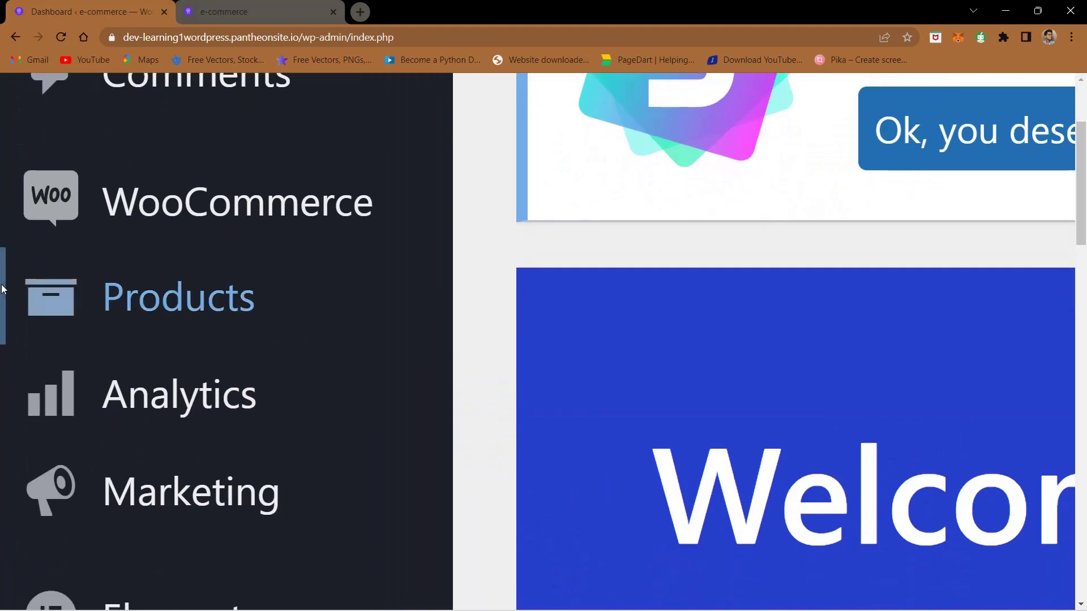
mouse_move(243, 223)
scroll(241, 196, down, 1)
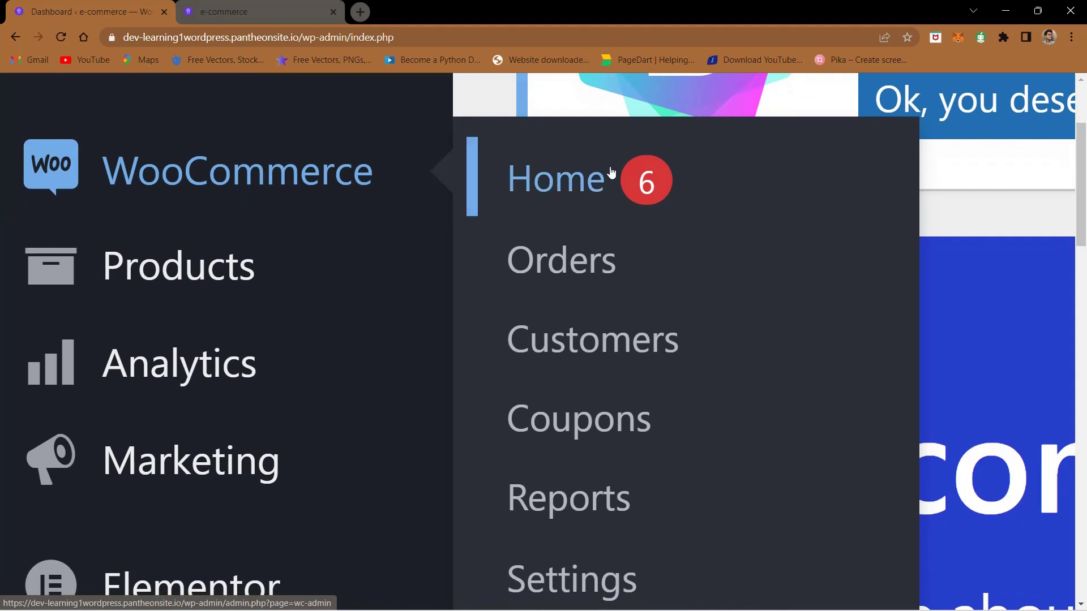
scroll(611, 180, down, 2)
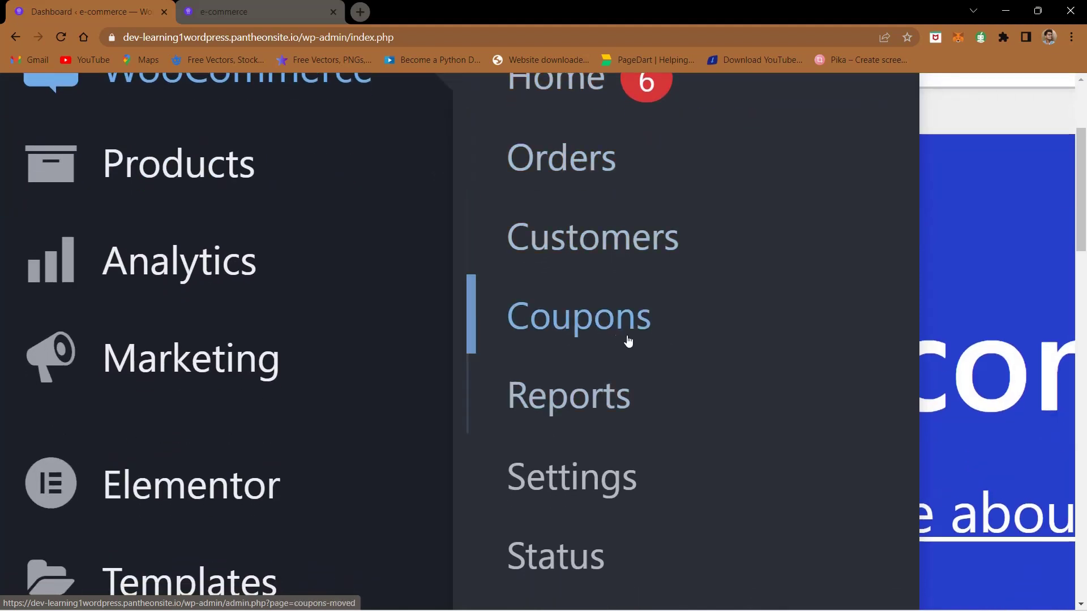
scroll(585, 401, down, 5)
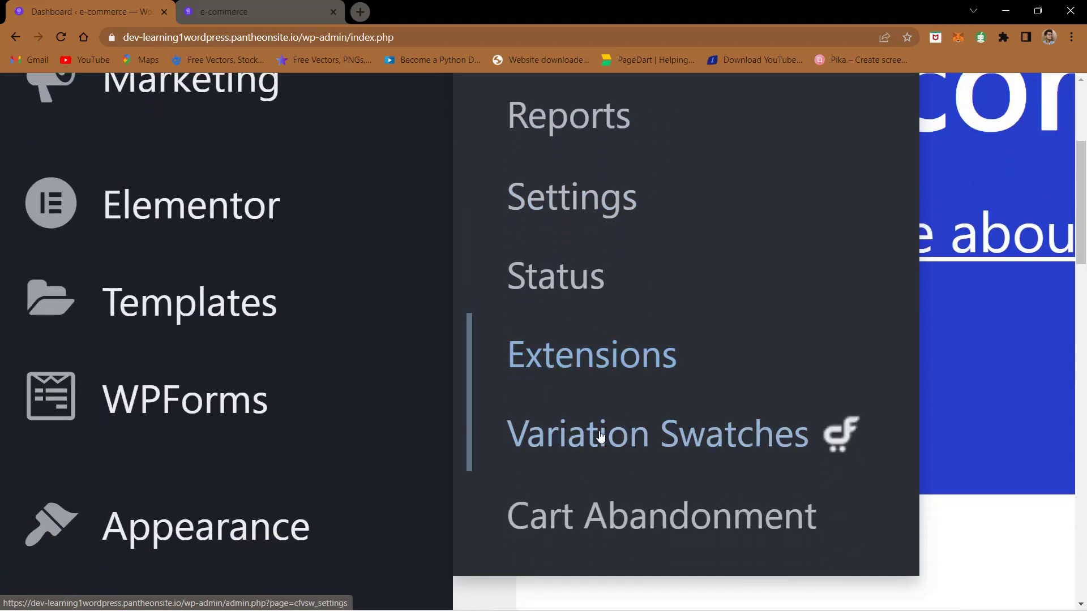
scroll(600, 435, up, 5)
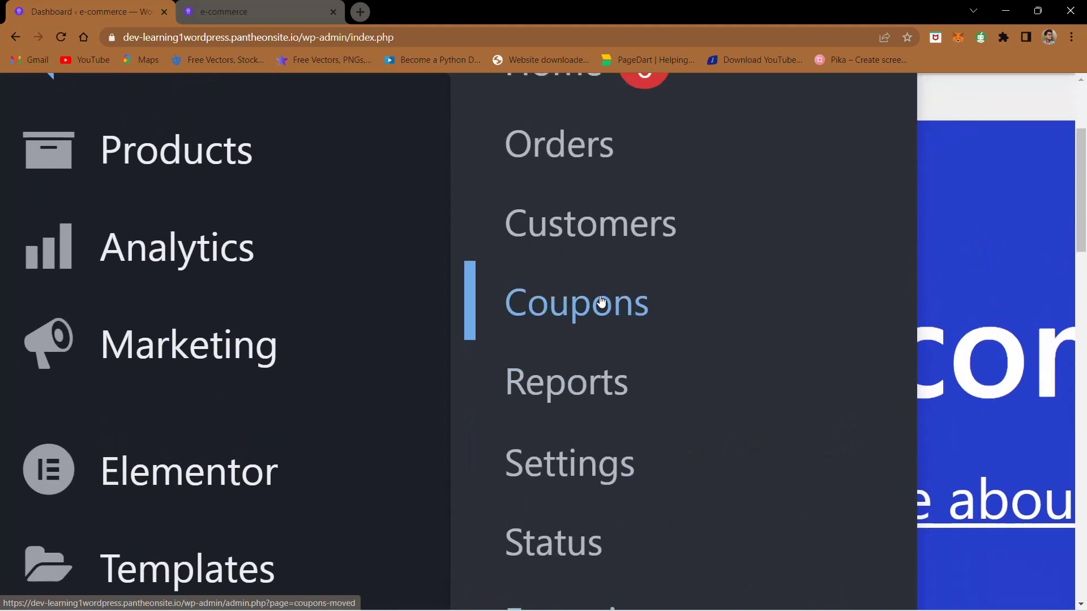
click(601, 303)
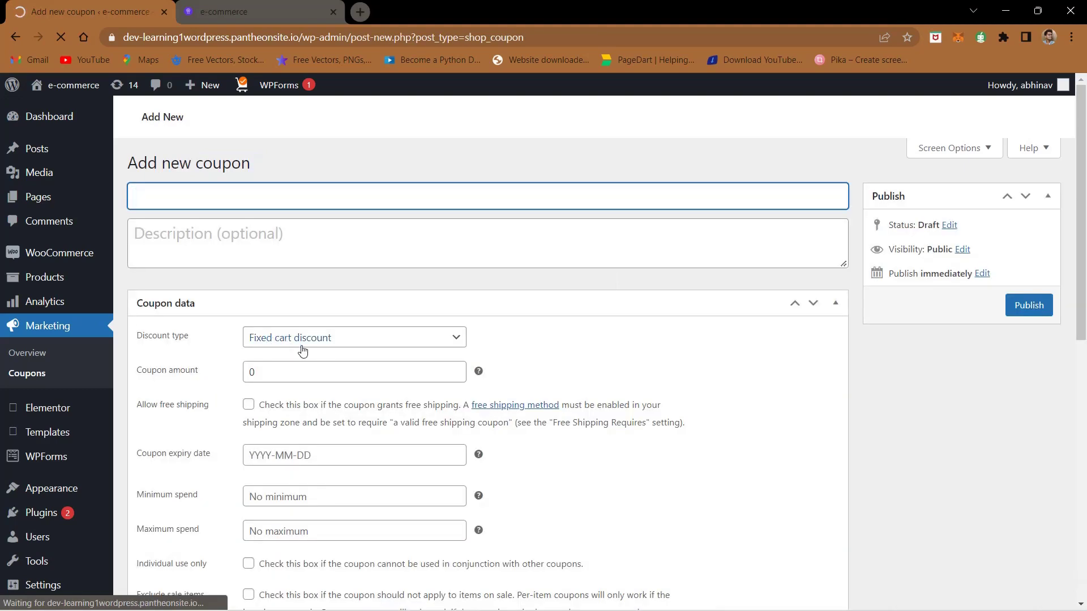
- Set the new coupon's discount type to Fixed cart discount and its coupon amount to 100
click(299, 344)
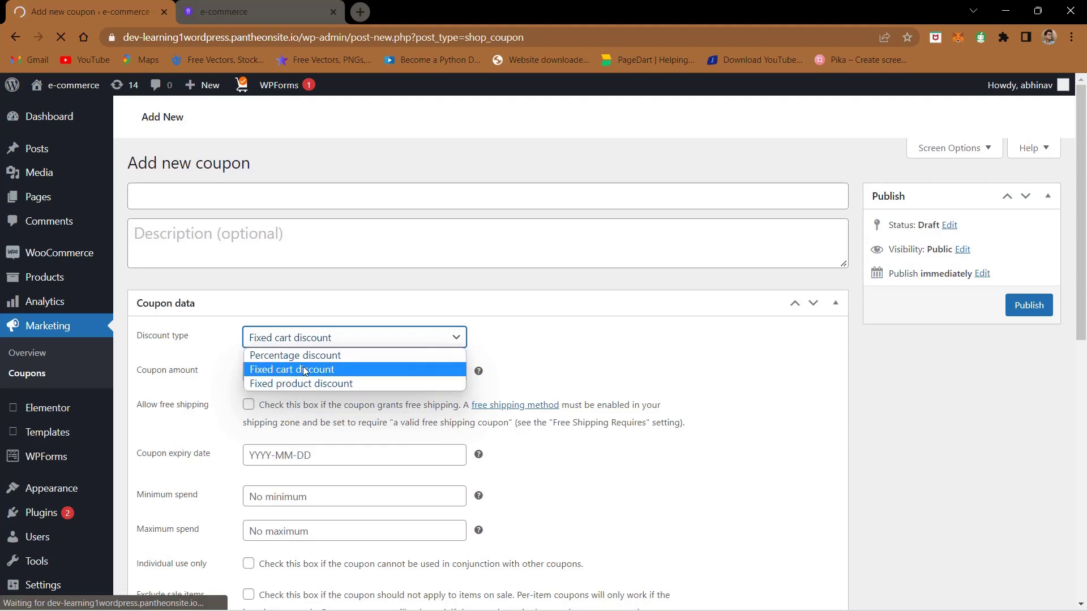
click(304, 371)
click(304, 369)
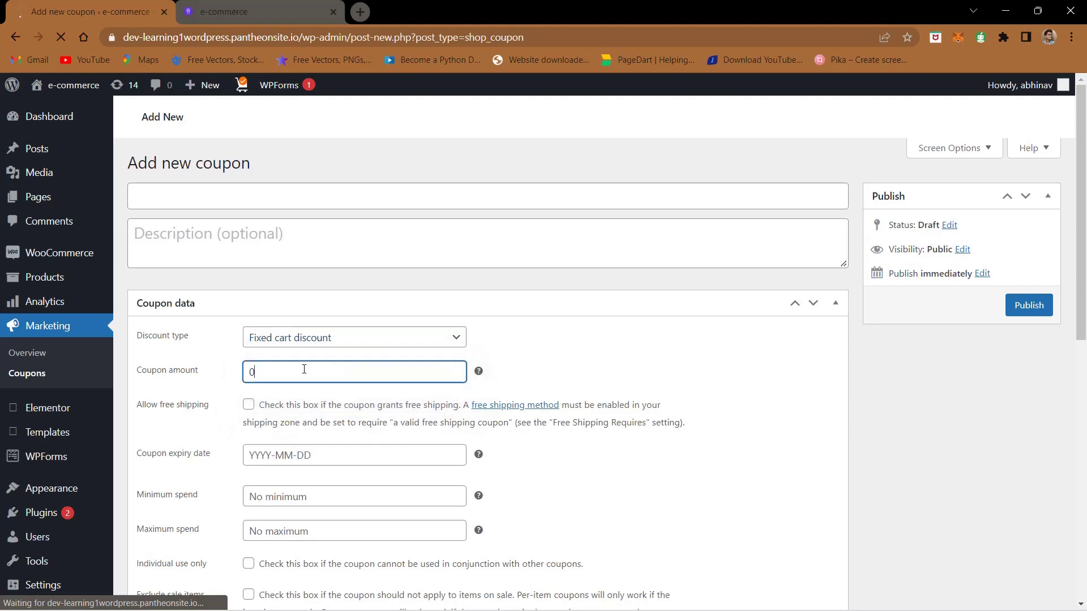
text(100)
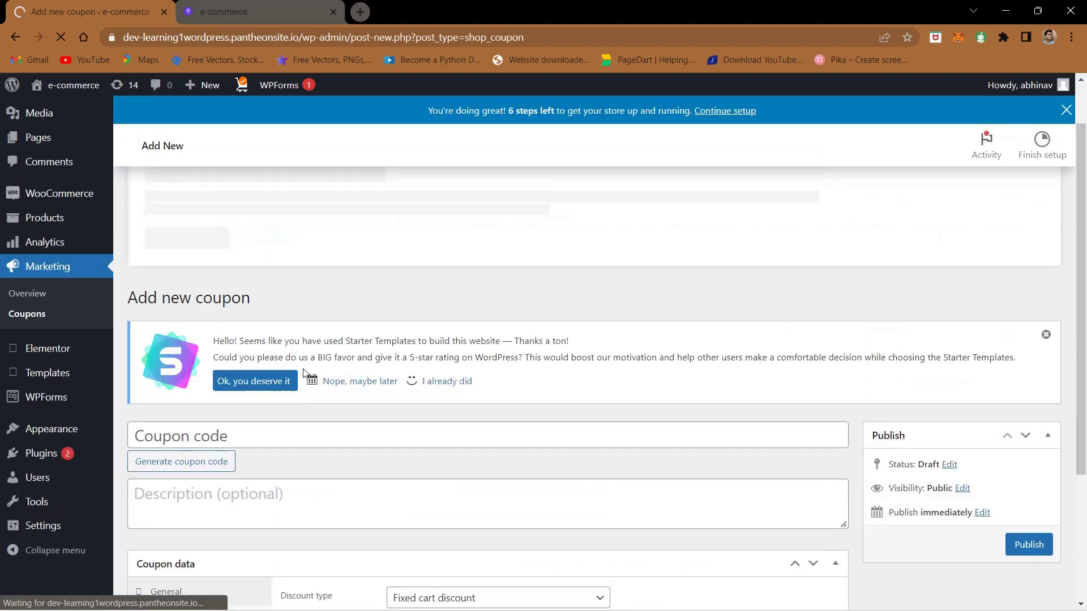
scroll(331, 481, down, 1)
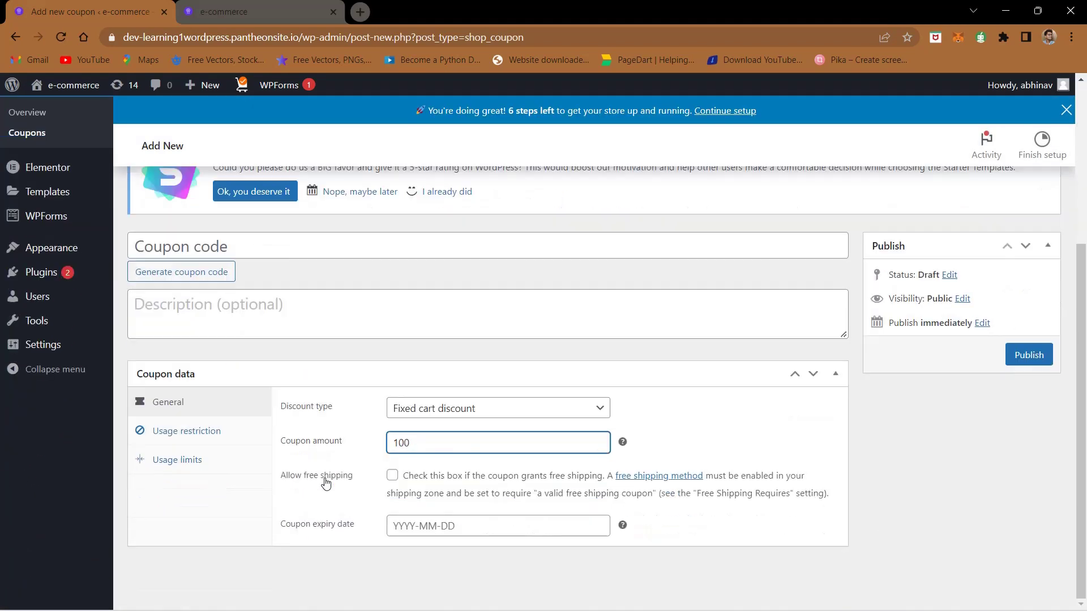
- Allow free shipping for the coupon and set its expiry date to 2022-12-20
click(391, 476)
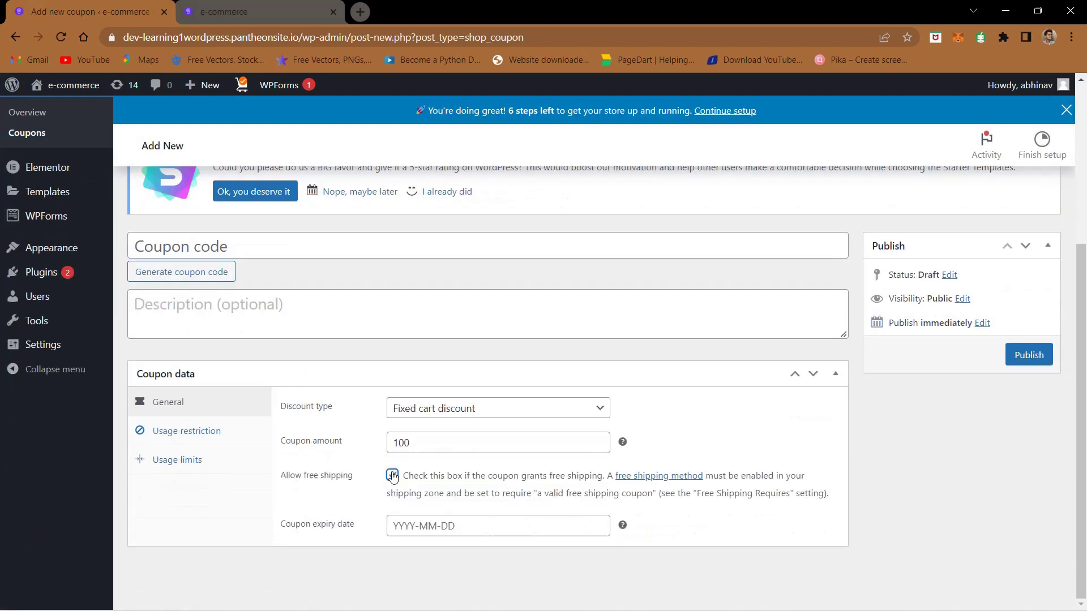
click(468, 532)
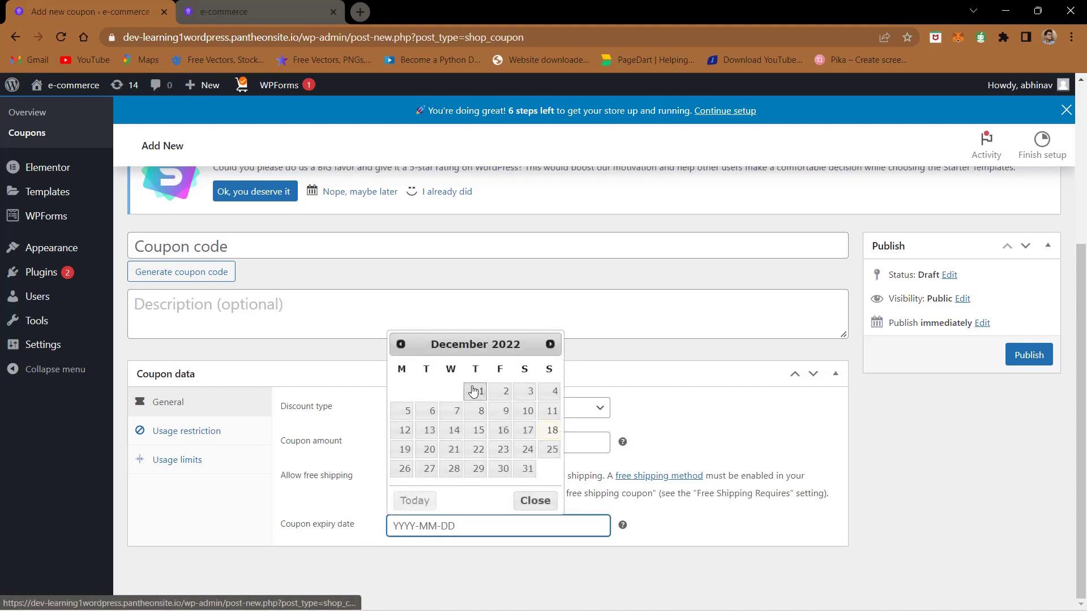
mouse_move(1022, 601)
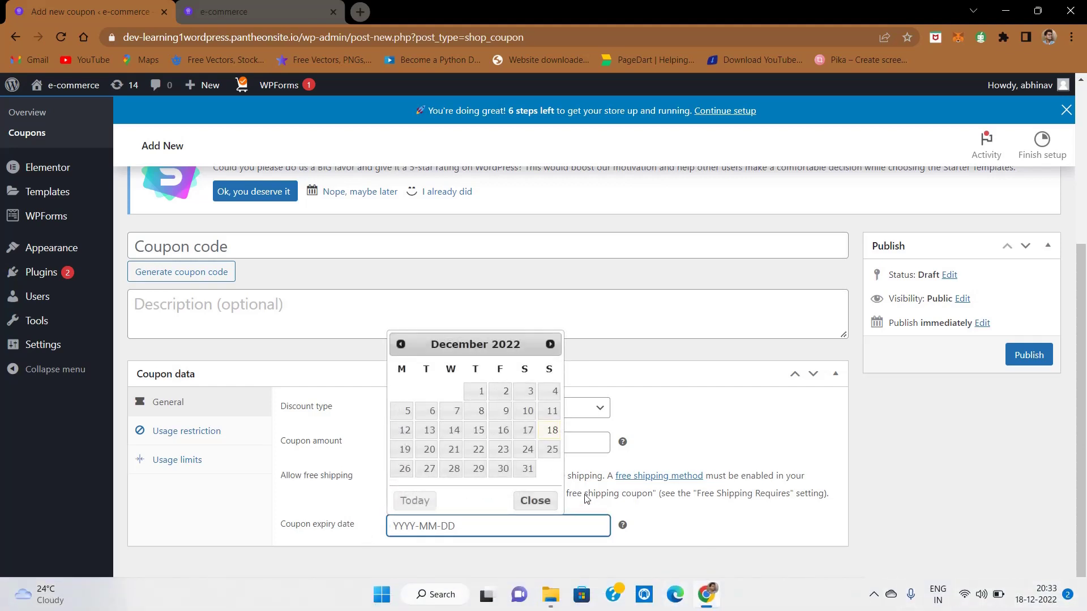
click(426, 450)
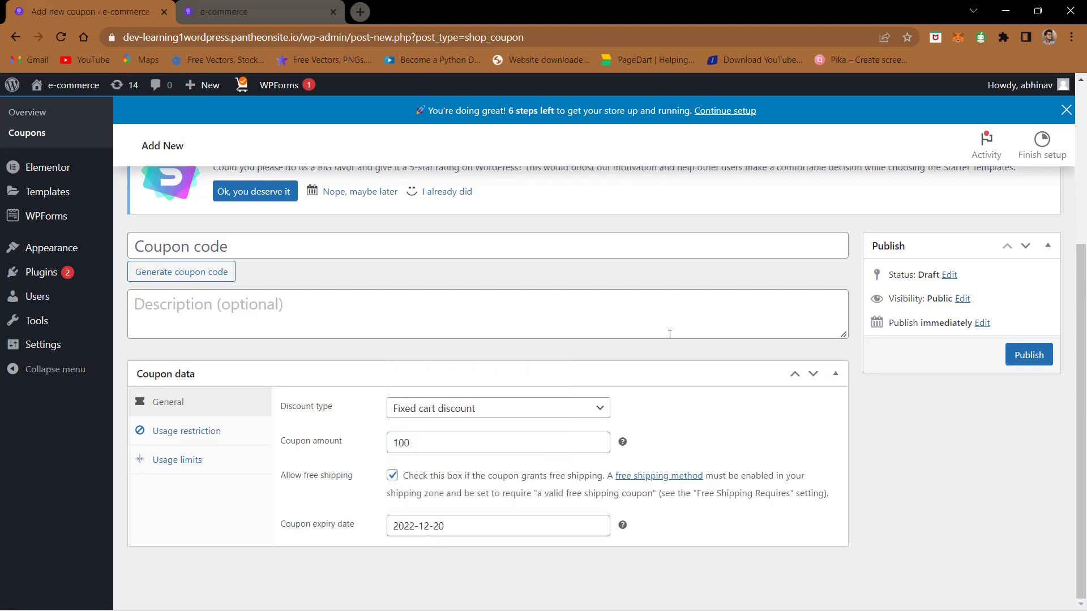
- Generate a random coupon code for the new coupon and replace it with democoupon
scroll(669, 333, up, 3)
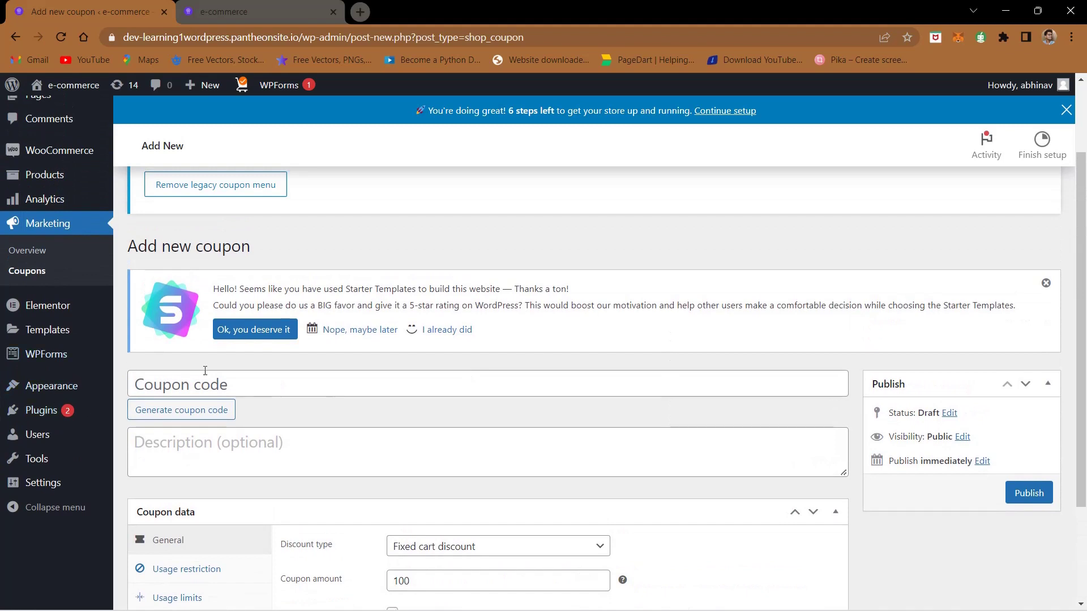
click(205, 385)
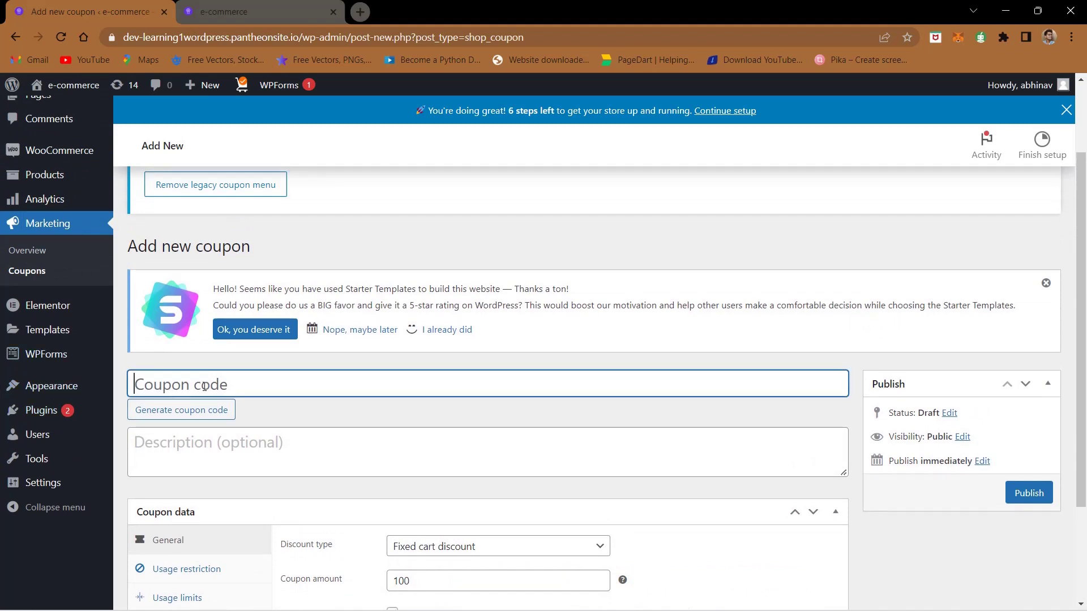
click(172, 414)
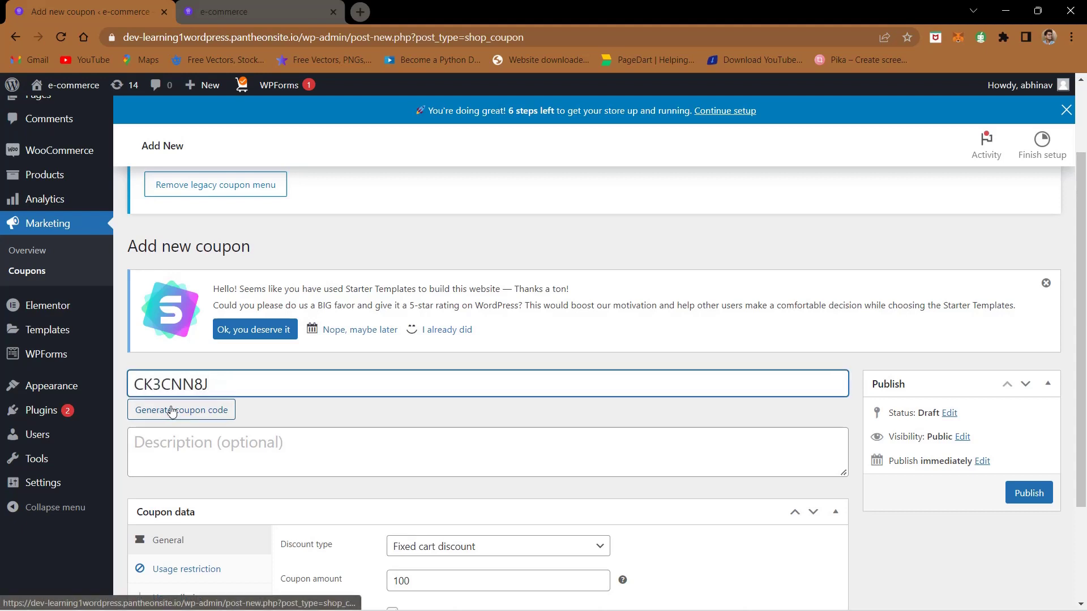
double_click(175, 383)
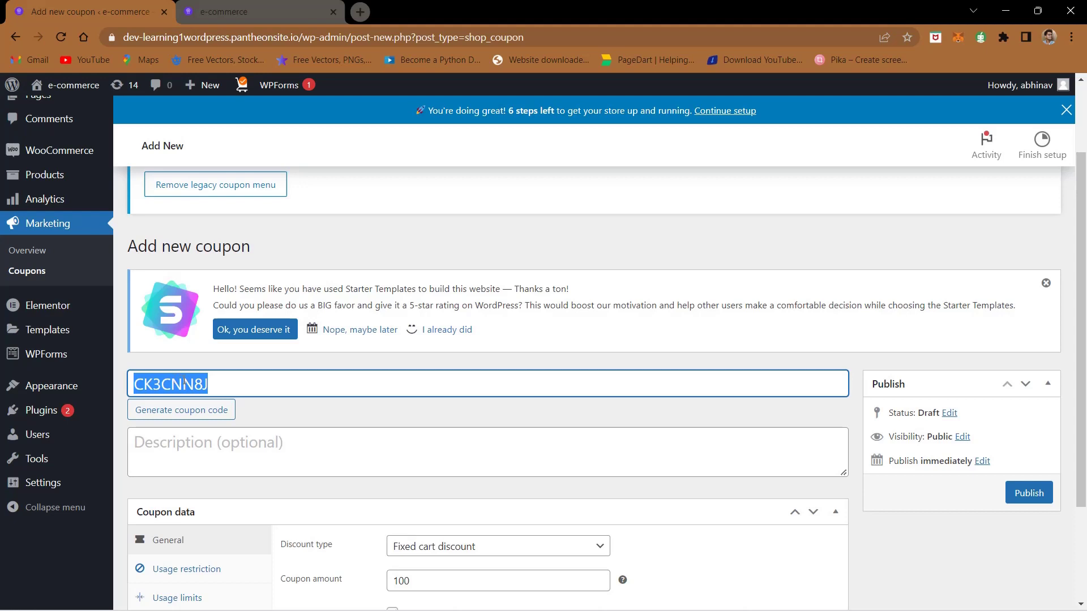
text(demo)
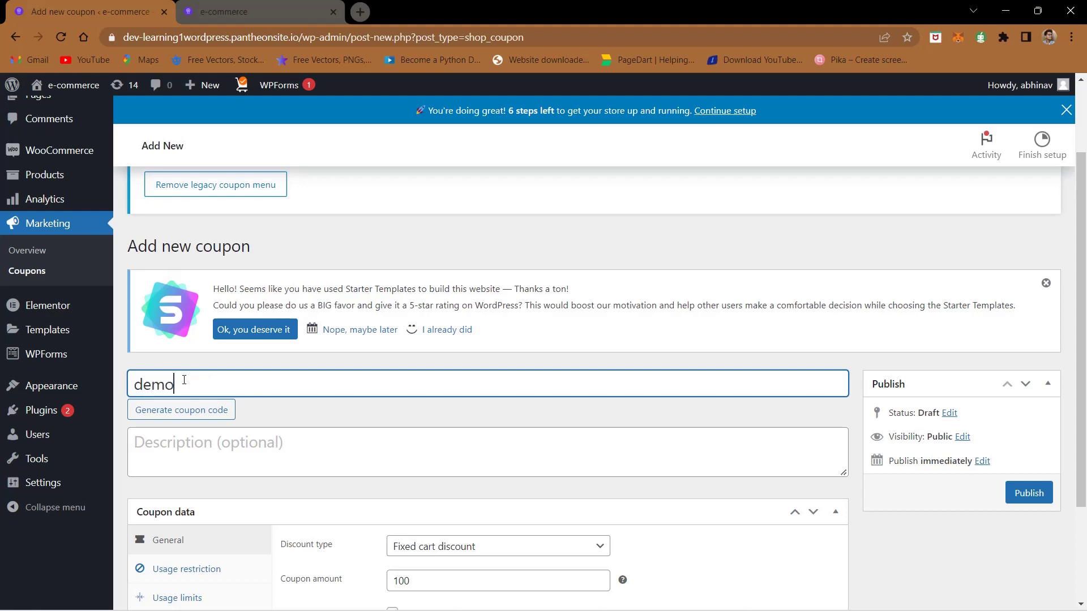
text(coupon)
click(291, 408)
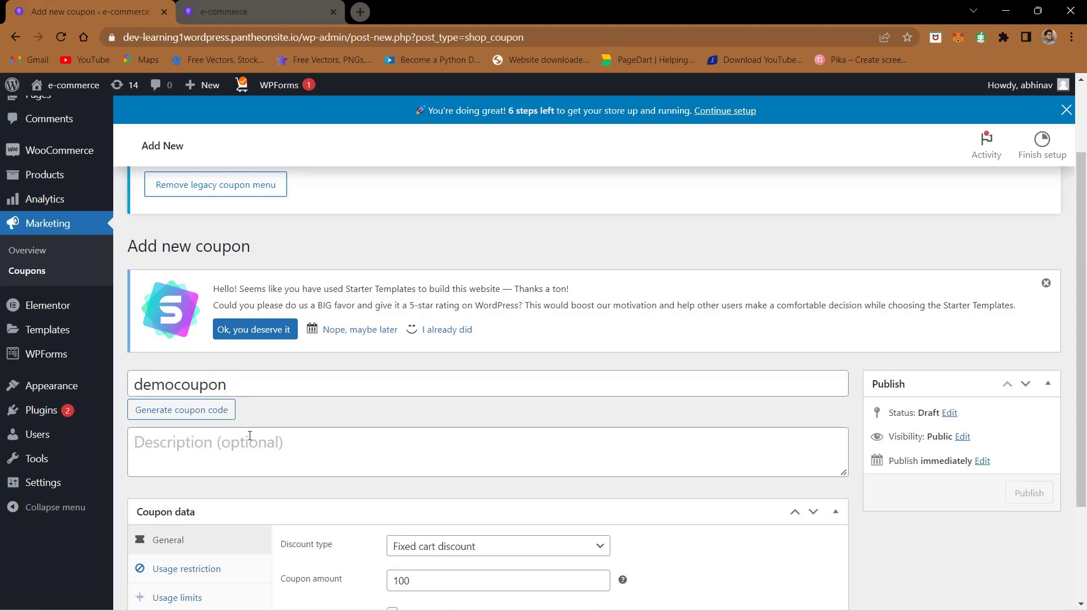
- Set both the minimum spend and the maximum spend to 1 in the coupon's usage restrictions
scroll(250, 436, down, 2)
click(207, 431)
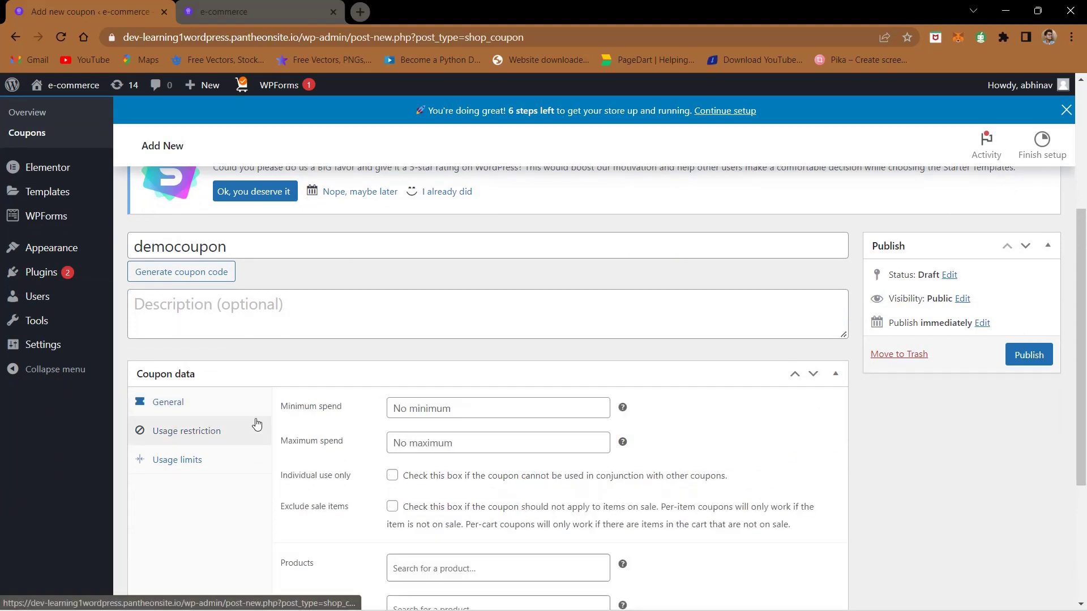
click(408, 414)
text(1)
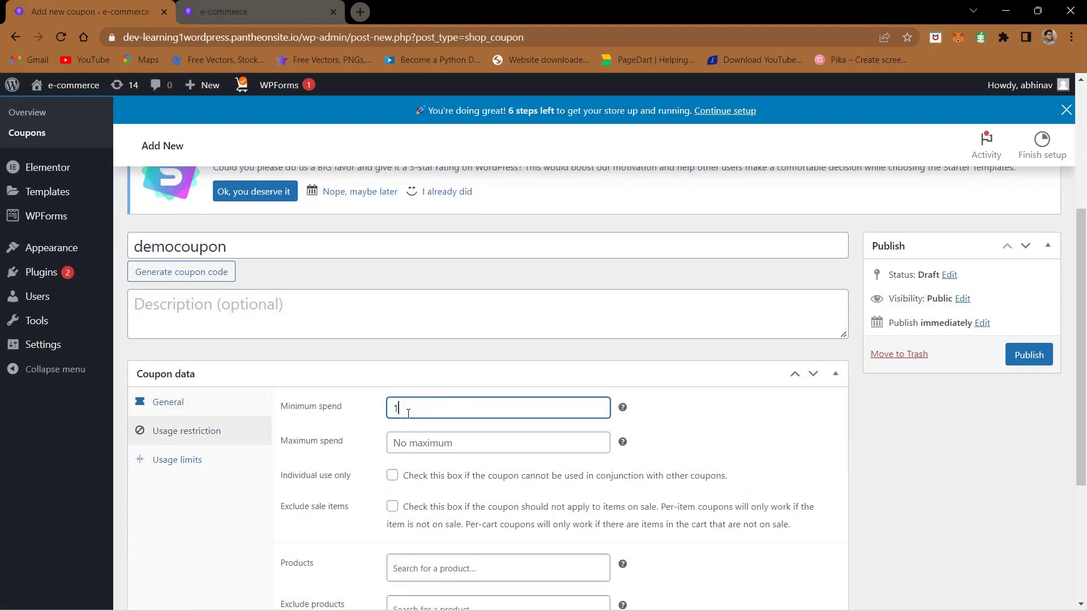
click(413, 441)
text(1)
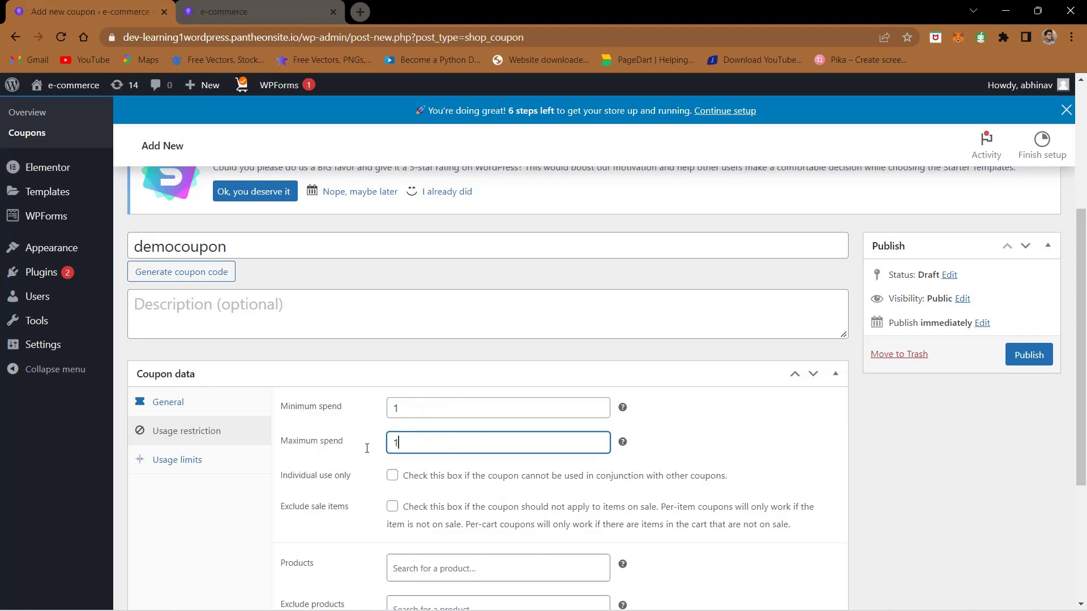
click(336, 460)
- Restrict the coupon to individual use only and look over the remaining usage restrictions
scroll(337, 461, down, 1)
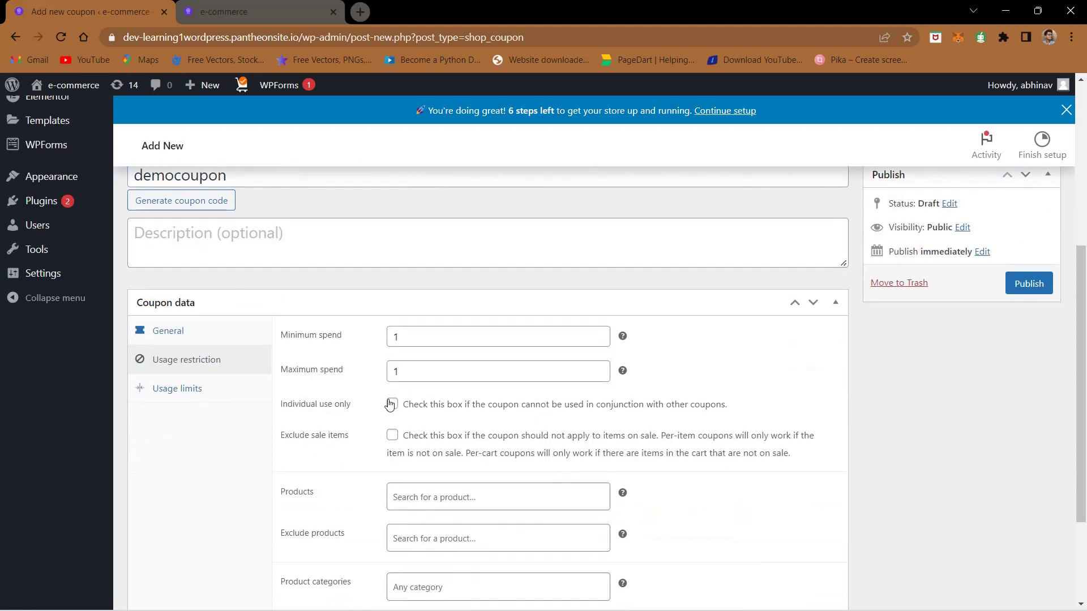
click(392, 403)
scroll(352, 427, down, 2)
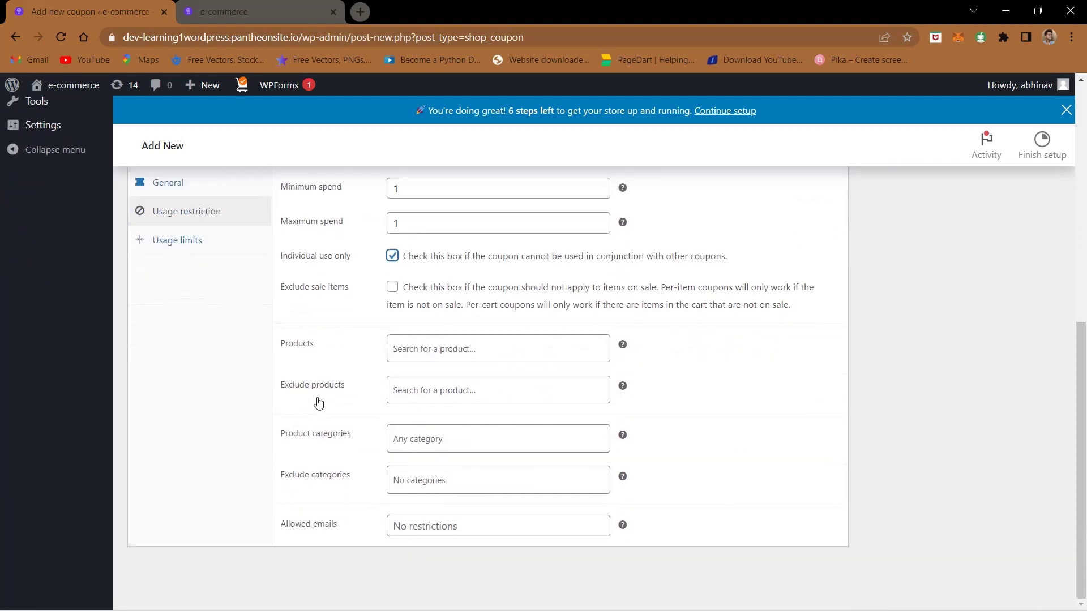
scroll(322, 400, down, 1)
- View the coupon's usage limits, publish the coupon and review its saved settings
click(182, 240)
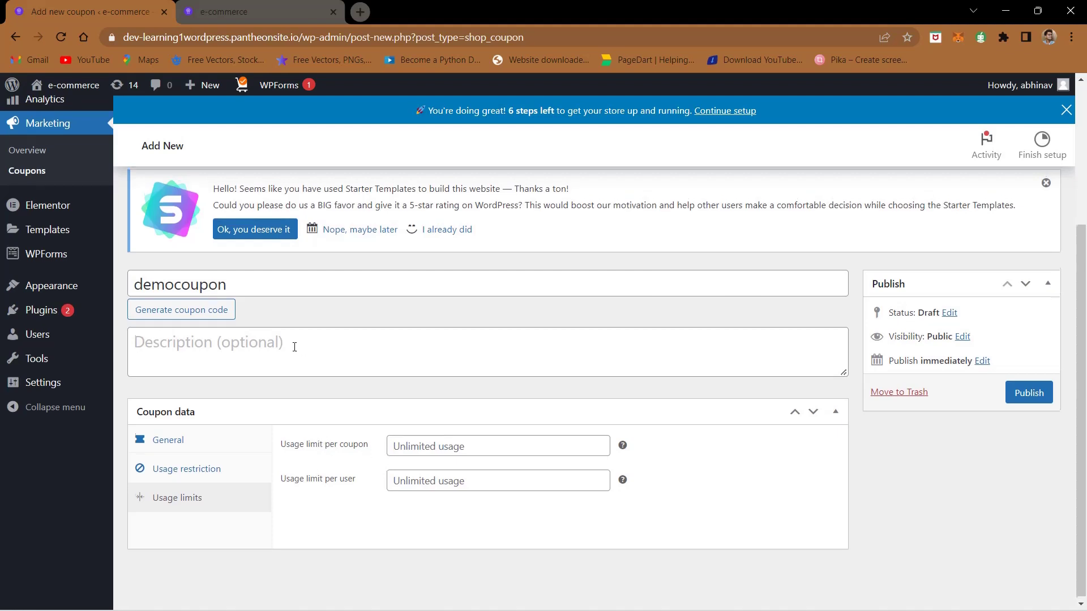
scroll(734, 412, up, 1)
click(1008, 414)
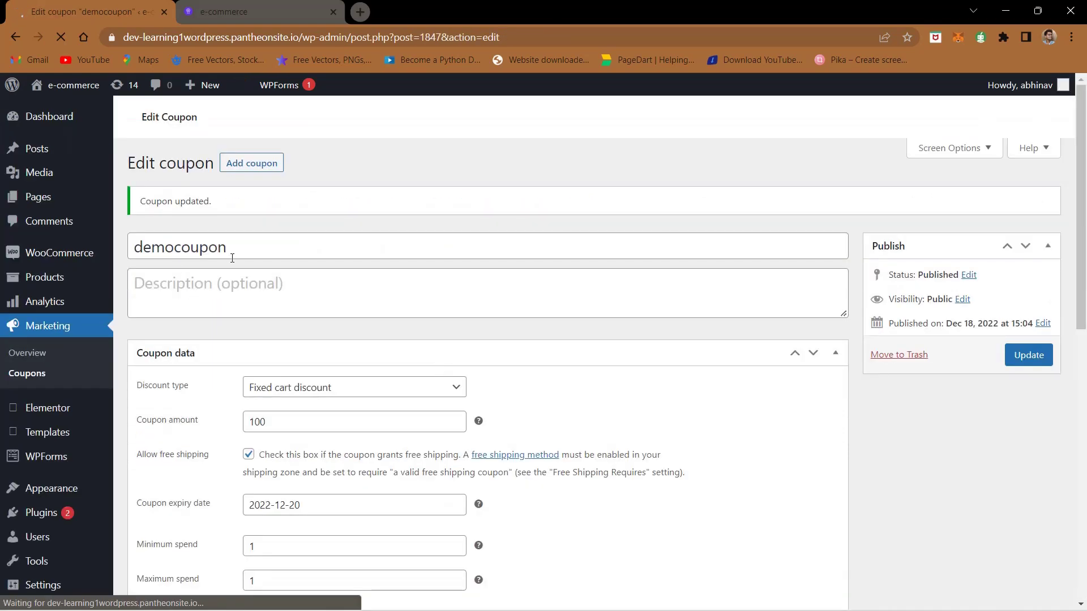
scroll(226, 364, down, 1)
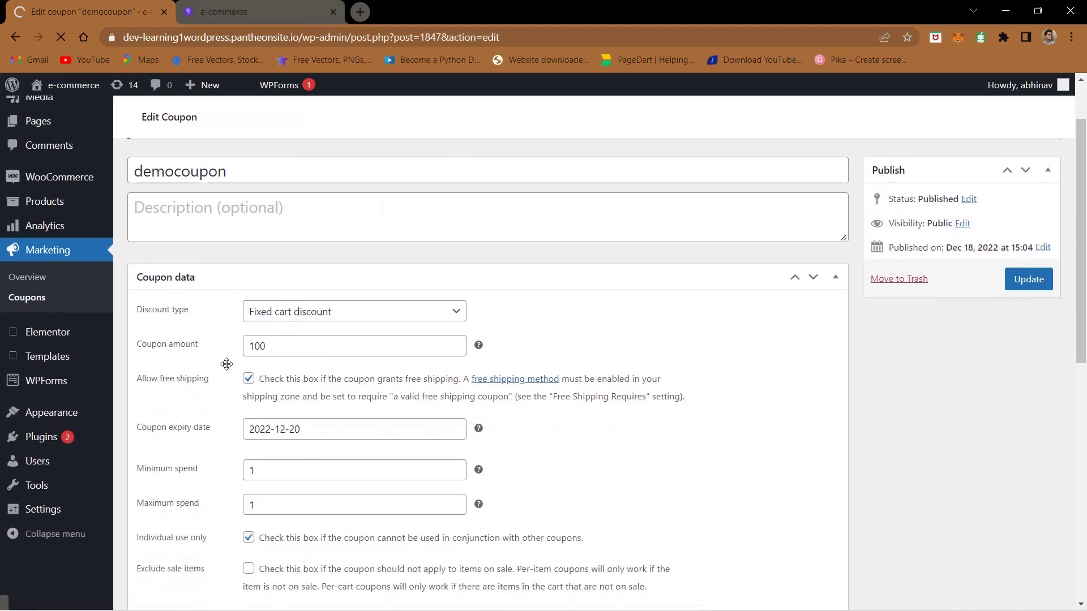
click(361, 351)
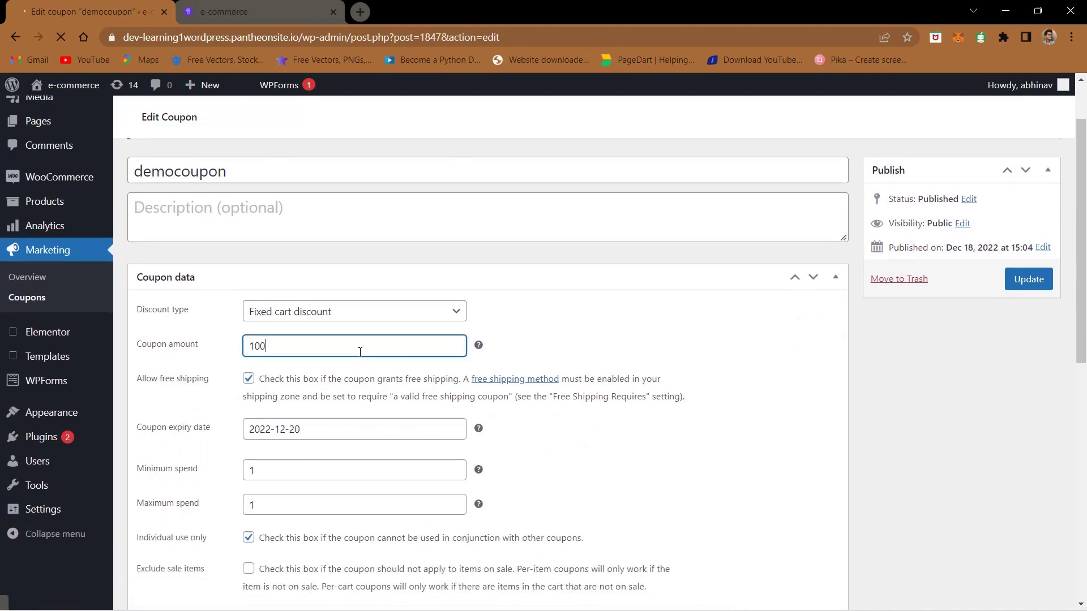
scroll(315, 377, down, 7)
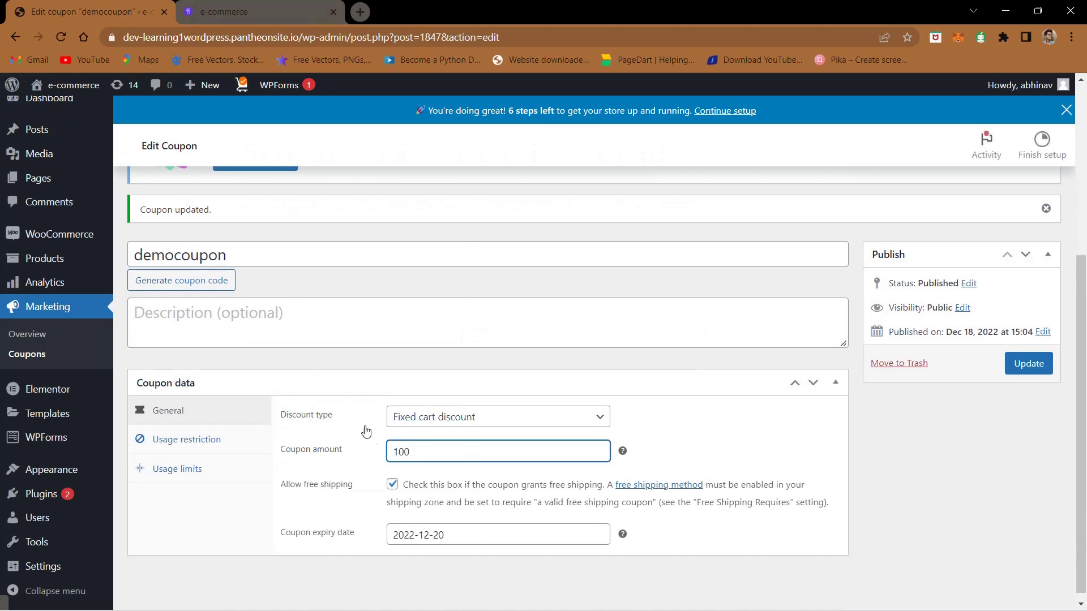
- Switch to the storefront, open the Boncellensis Secullant product and go to the full cart page
click(306, 5)
scroll(353, 359, down, 10)
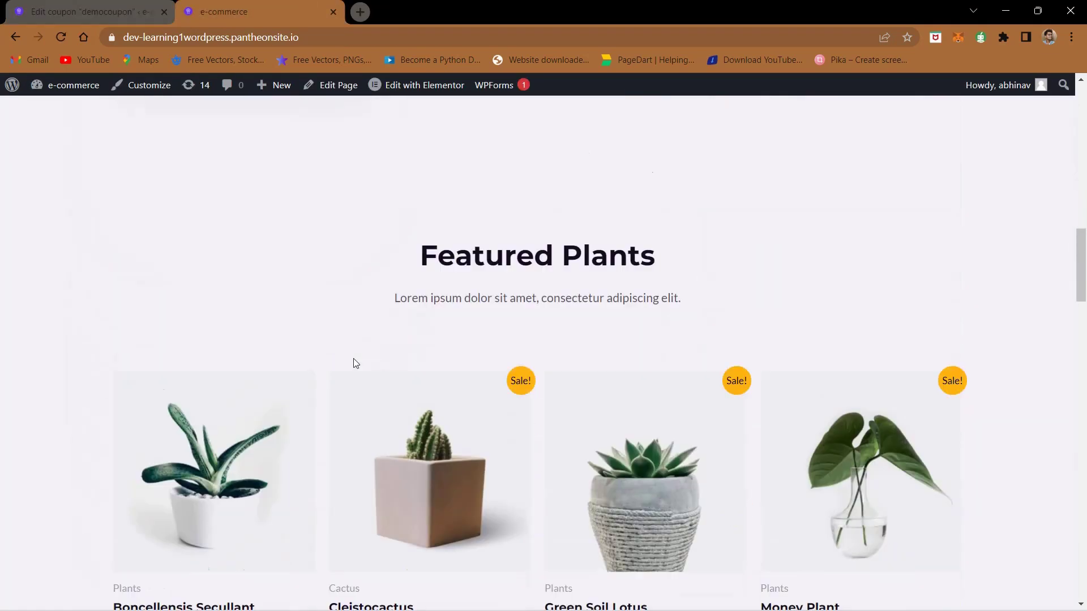
click(192, 301)
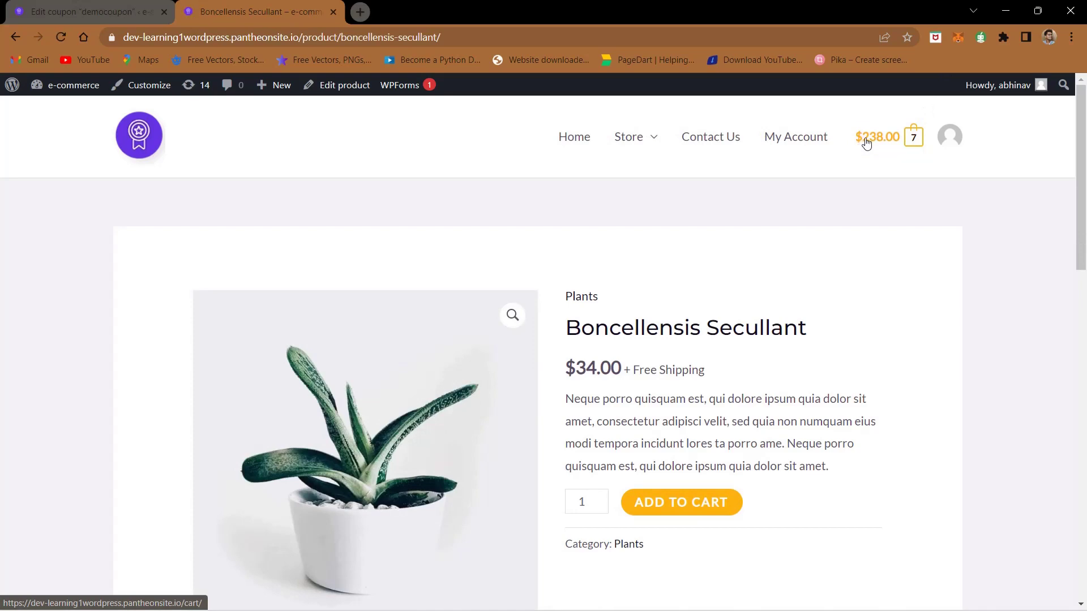
click(913, 142)
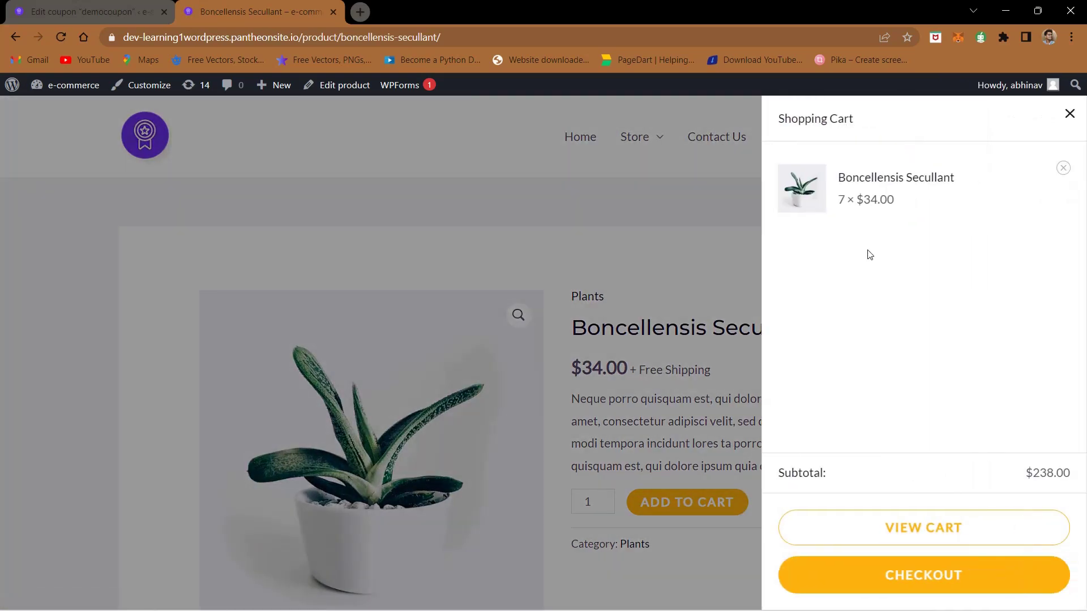
click(893, 541)
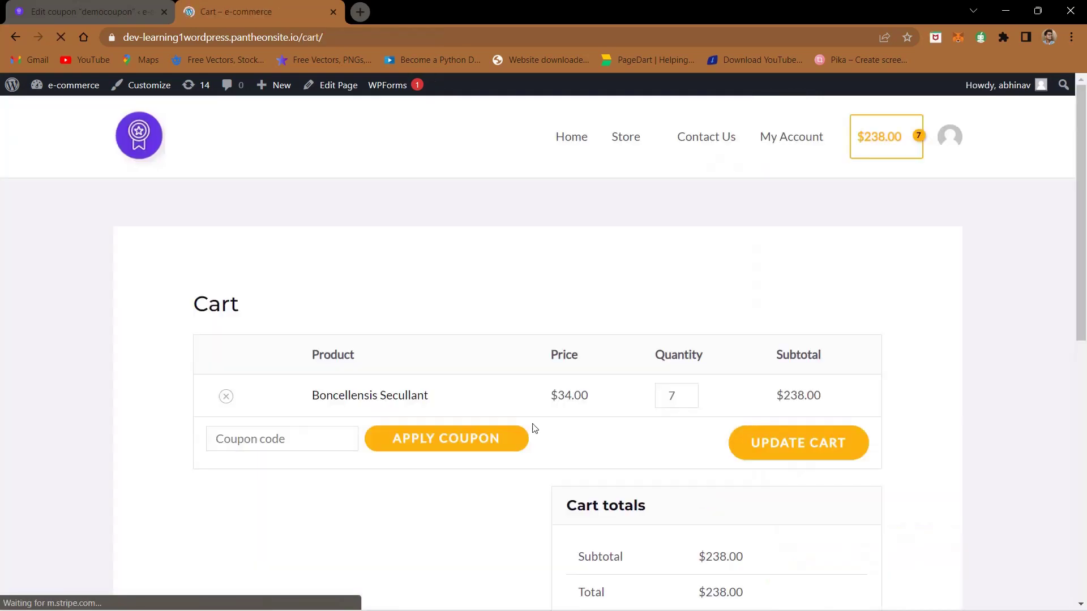
- Try to apply the coupon code democoupon to the Boncellensis Secullant cart
scroll(437, 412, down, 1)
click(276, 433)
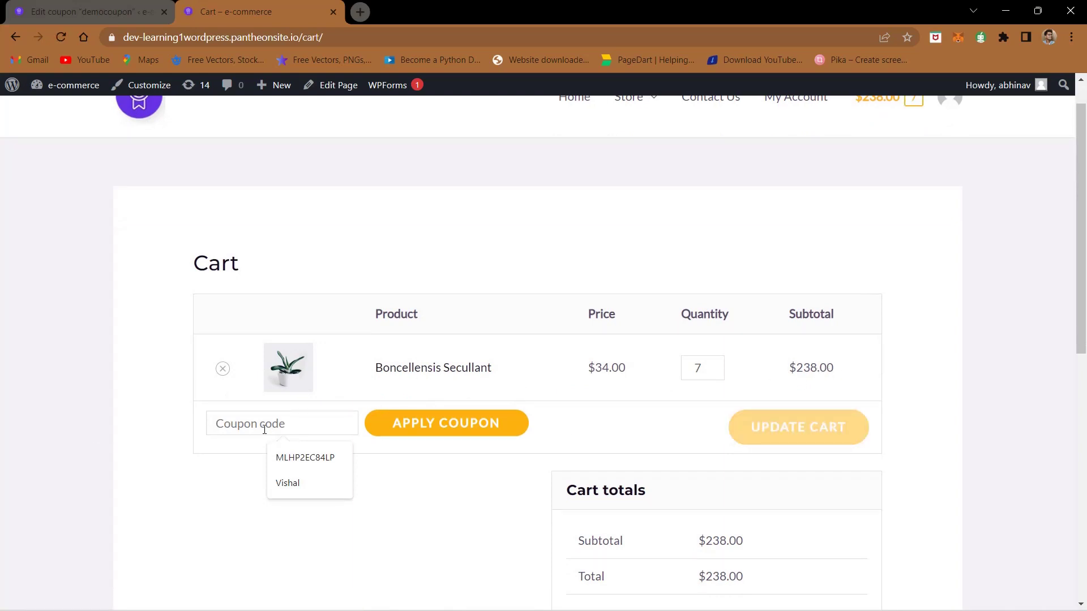
text(democoupon)
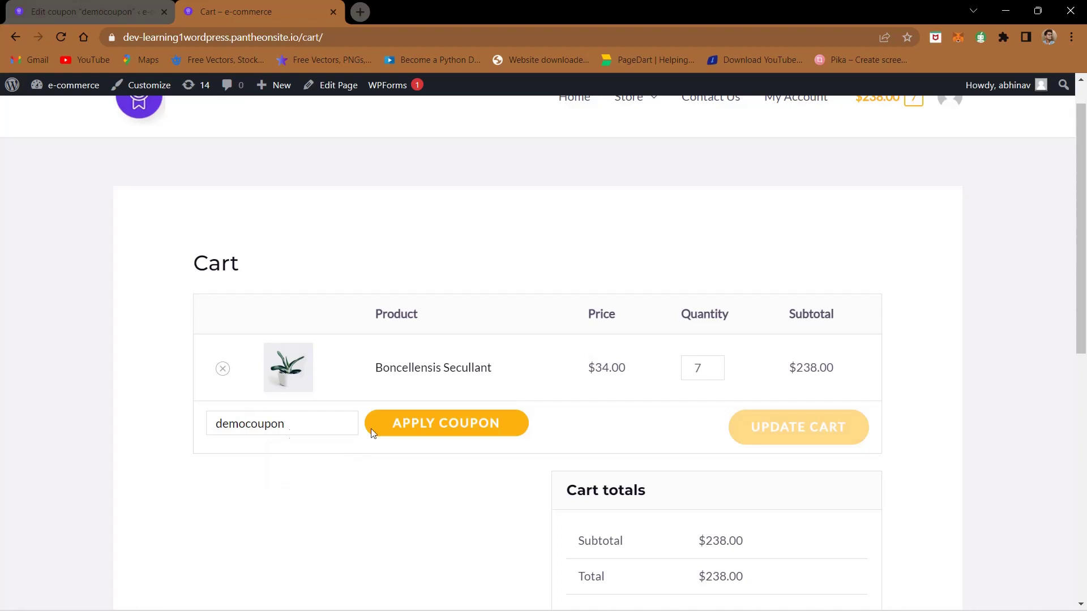
click(414, 433)
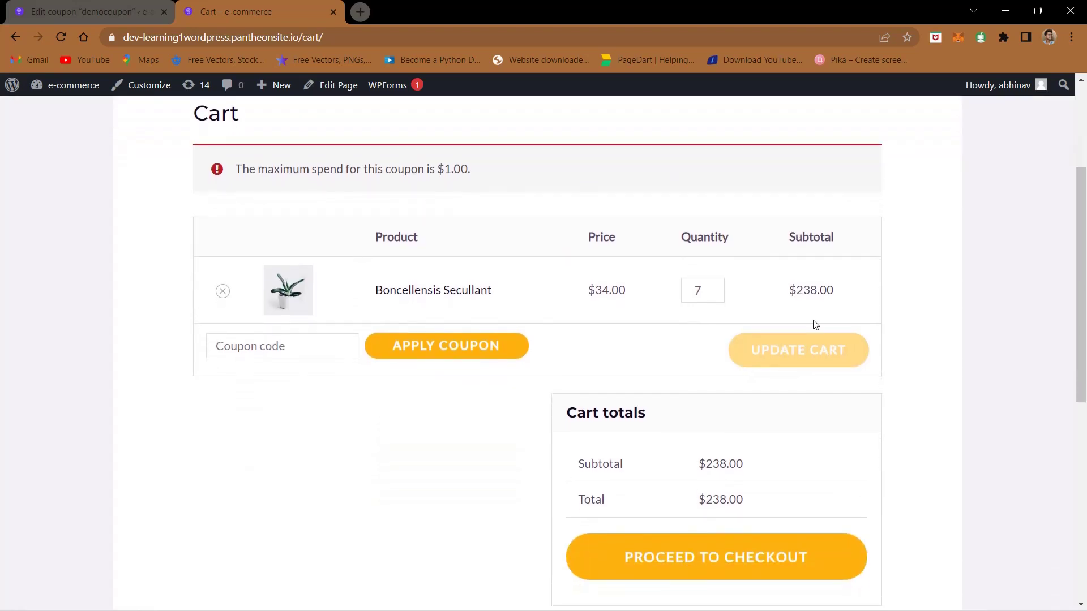
- Fill in democoupon again as the cart's coupon code and read the notice above the cart items
click(284, 349)
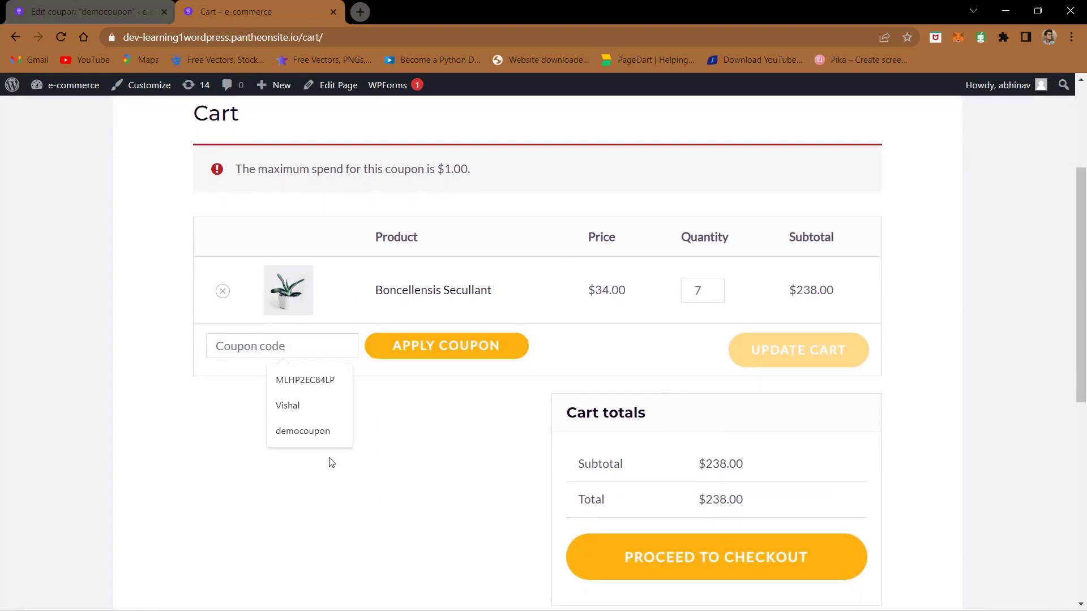
click(314, 433)
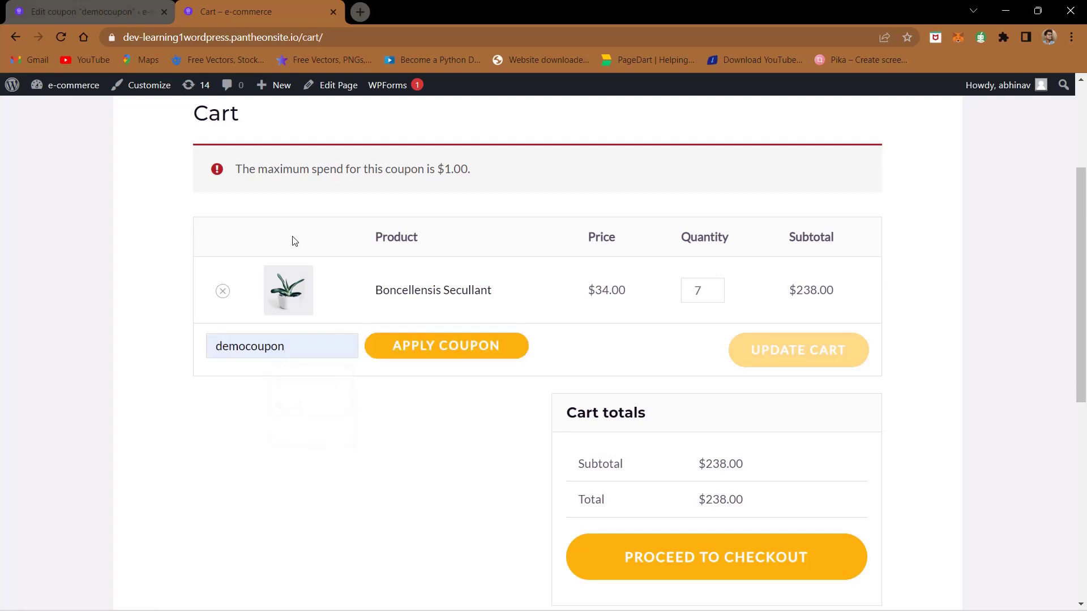
scroll(285, 190, up, 5)
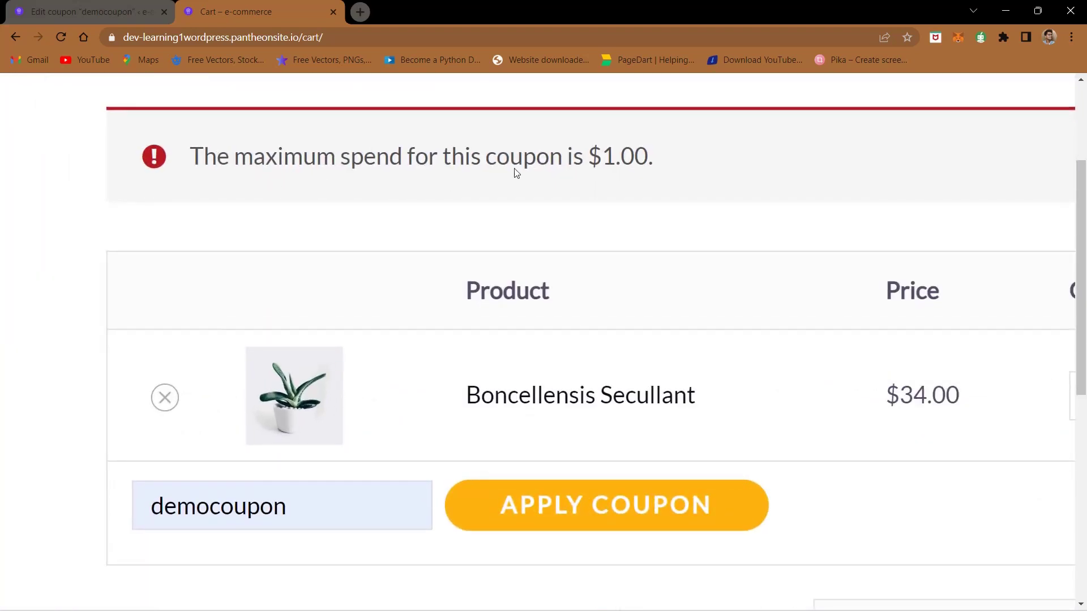
scroll(563, 161, down, 5)
- Switch to the coupon editor, clear the minimum and maximum spend in the usage restrictions, and update the coupon
click(91, 11)
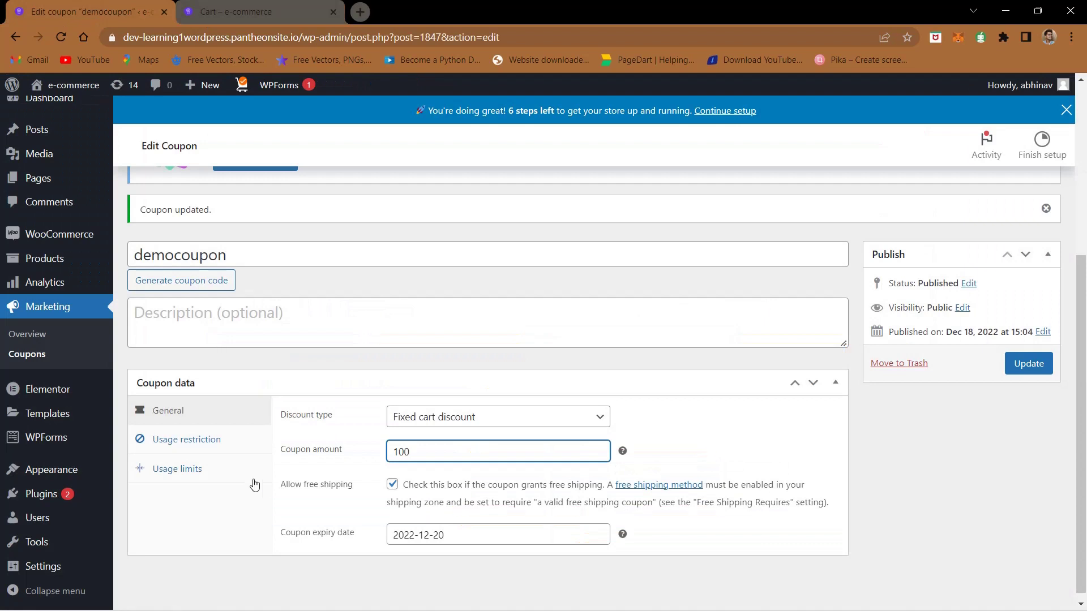
click(208, 448)
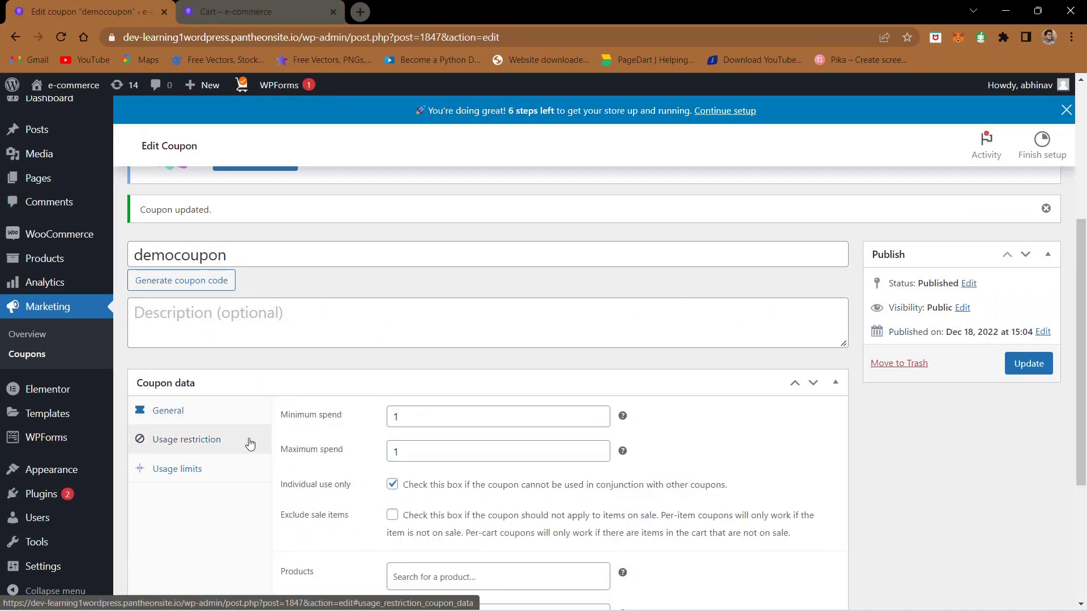
click(428, 411)
key(BackSpace)
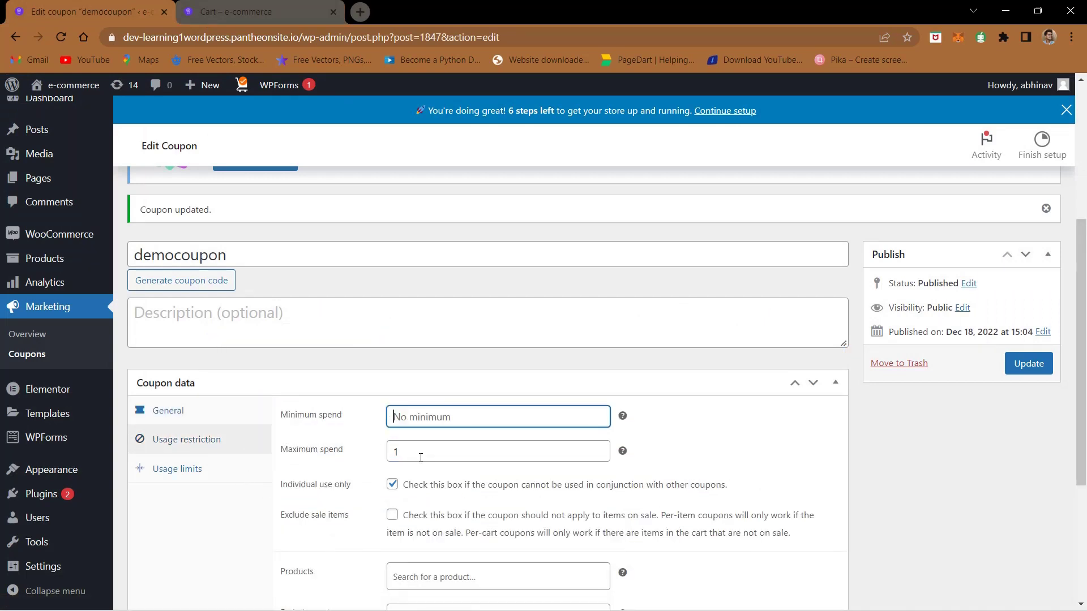
click(421, 458)
key(BackSpace)
click(1021, 367)
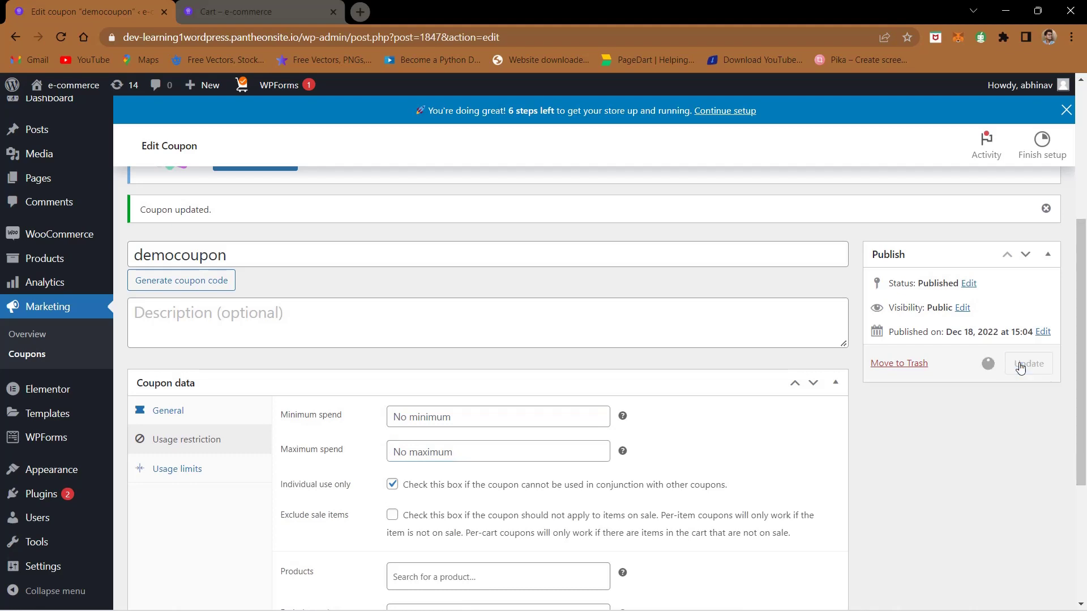
- Return to the cart, apply the democoupon code and examine the subtotal, coupon discount and total in the cart totals
click(278, 5)
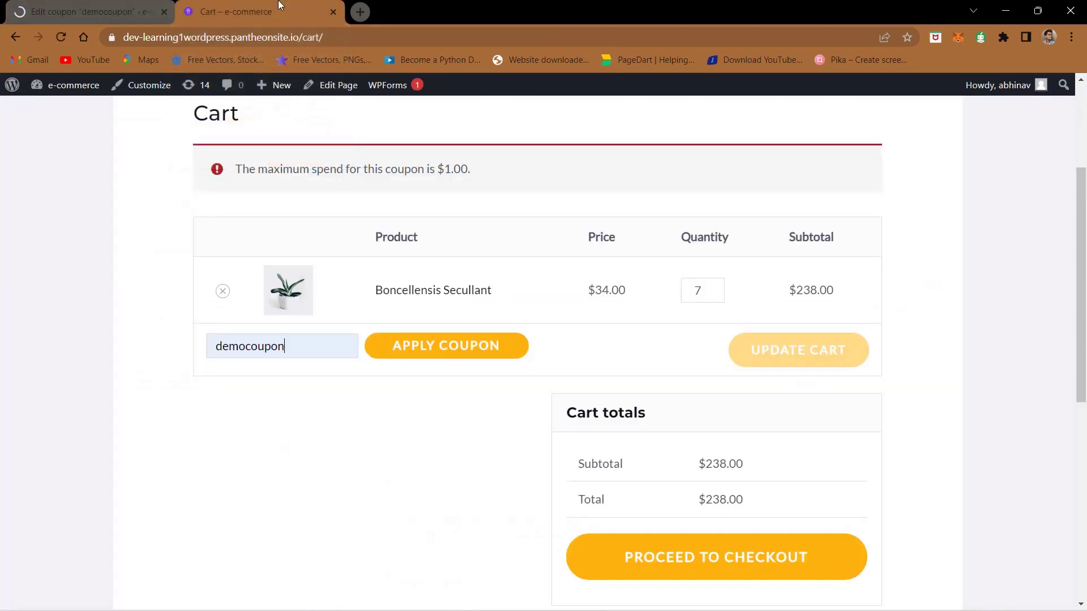
click(431, 355)
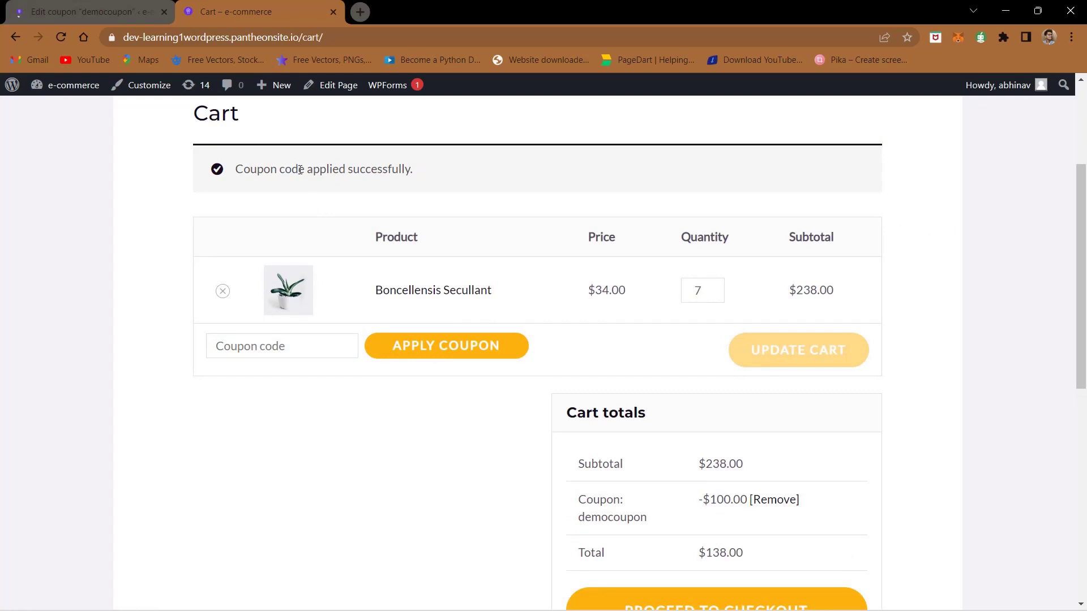
scroll(752, 439, down, 2)
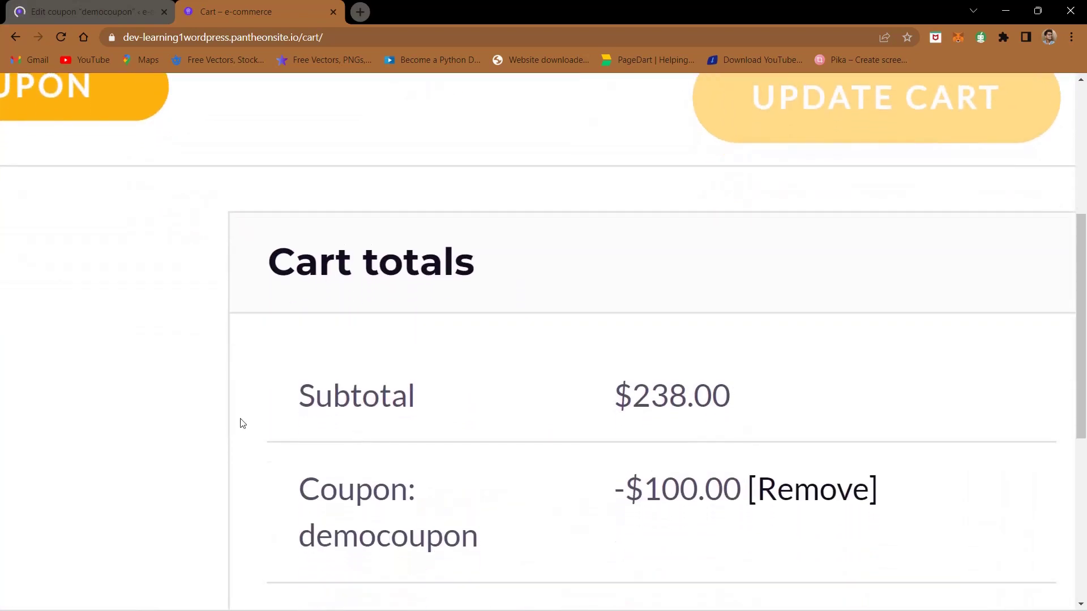
scroll(649, 398, down, 2)
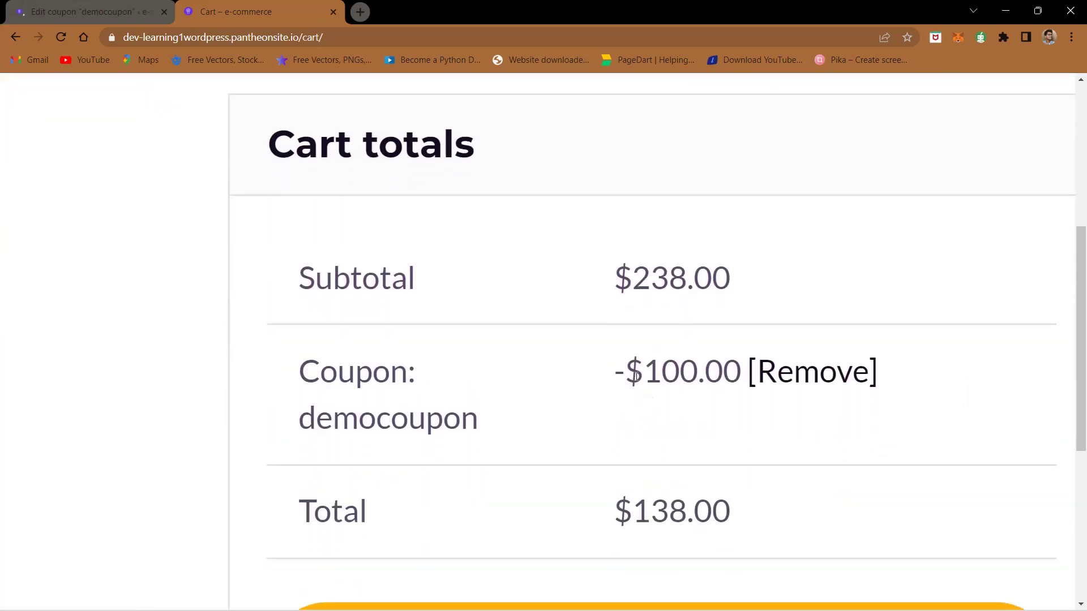
drag(644, 374, 697, 374)
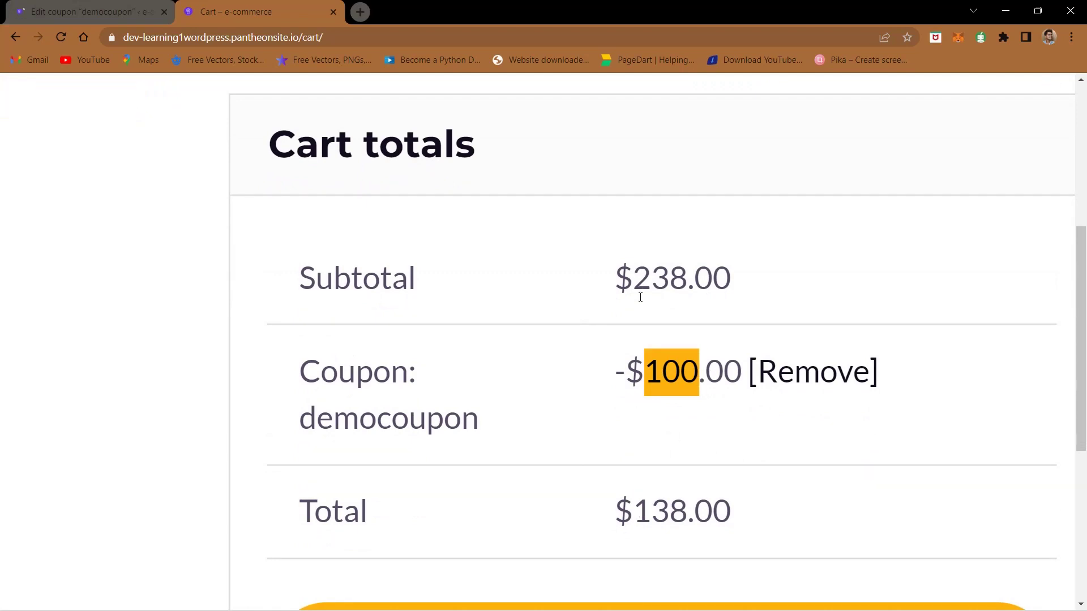
drag(633, 279, 696, 278)
drag(632, 511, 683, 512)
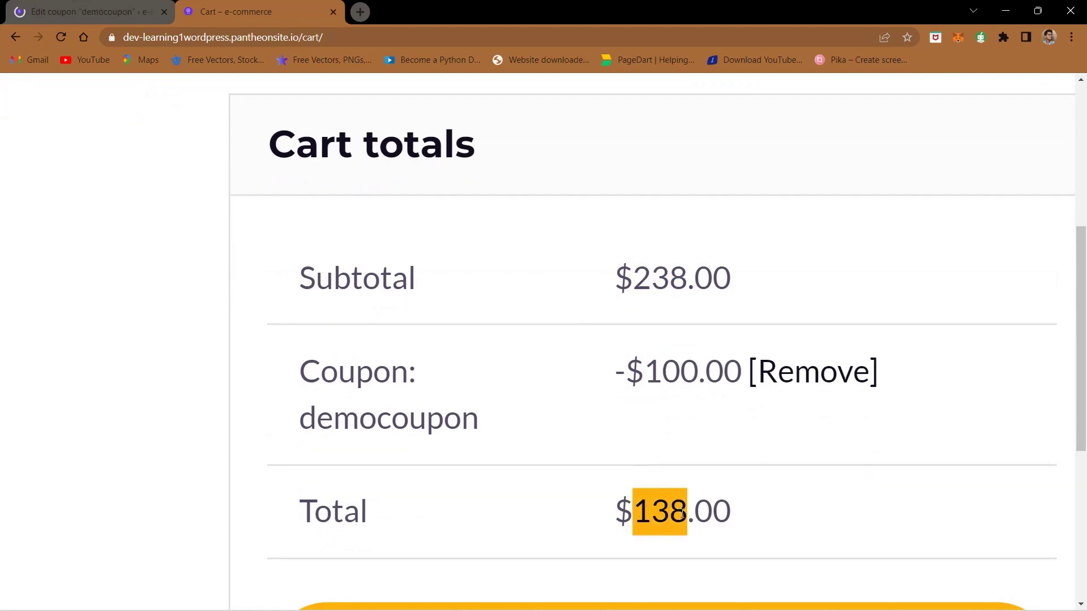
key(ctrl+minus)
key(ctrl+minus)
key(ctrl+minus)
key(ctrl+minus)
- Switch back to the store's admin area and open the WooCommerce orders page
click(76, 2)
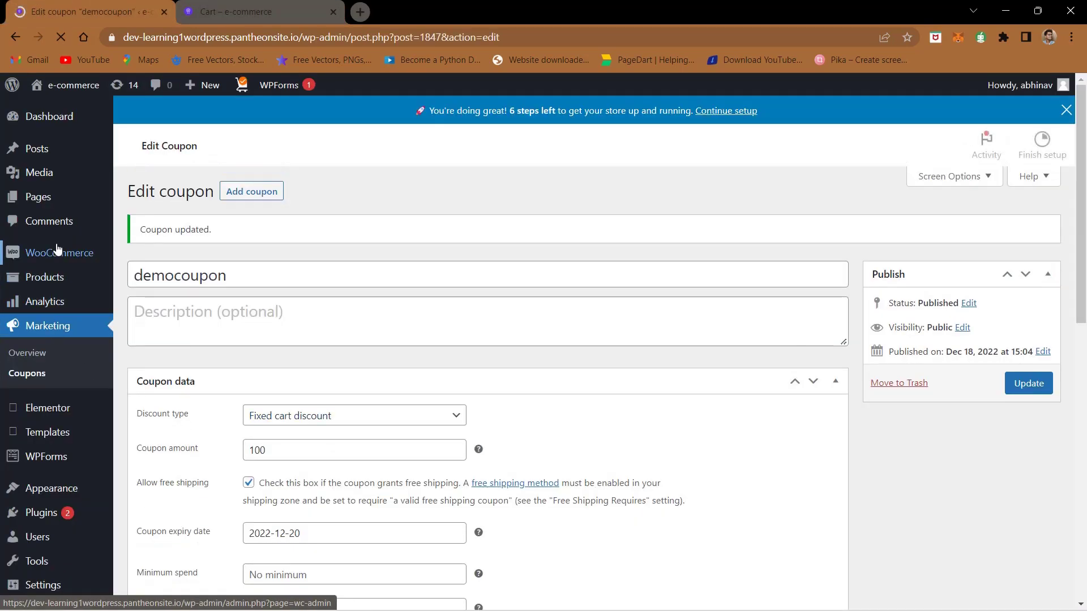
scroll(57, 249, up, 5)
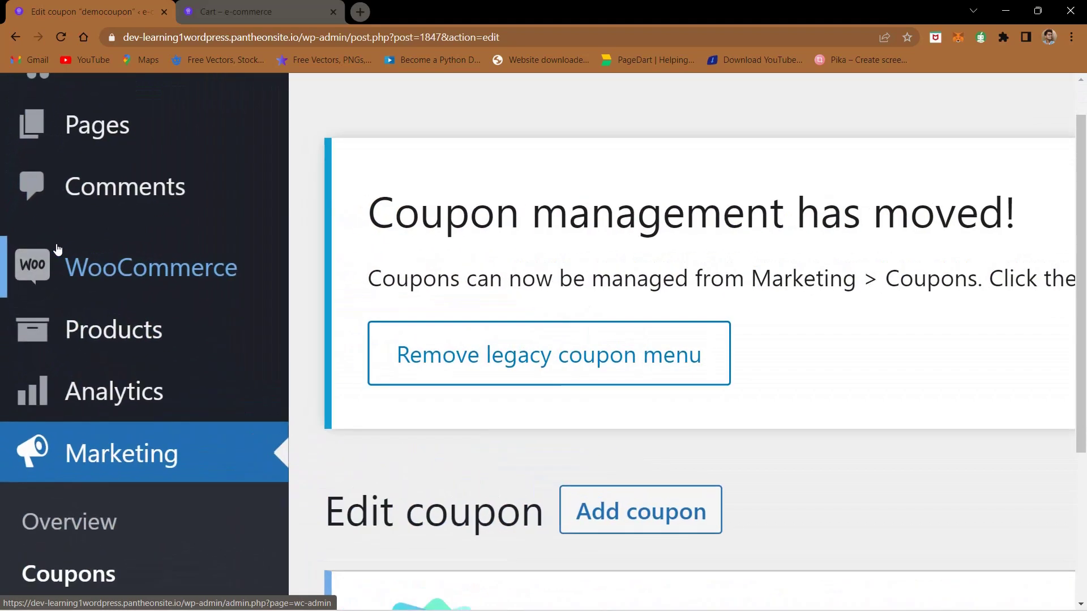
mouse_move(146, 268)
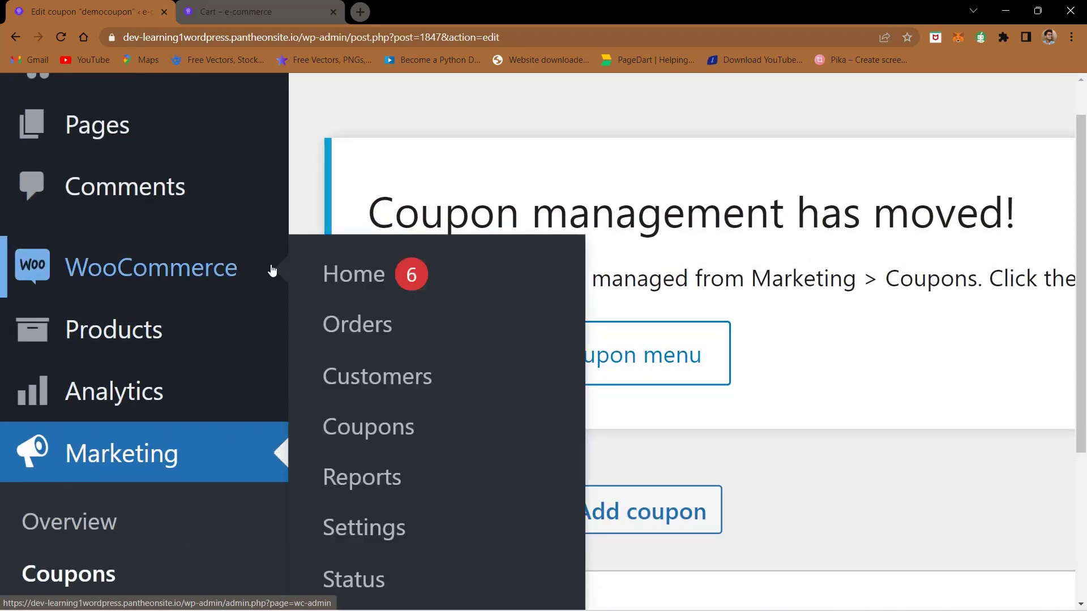
scroll(396, 277, down, 1)
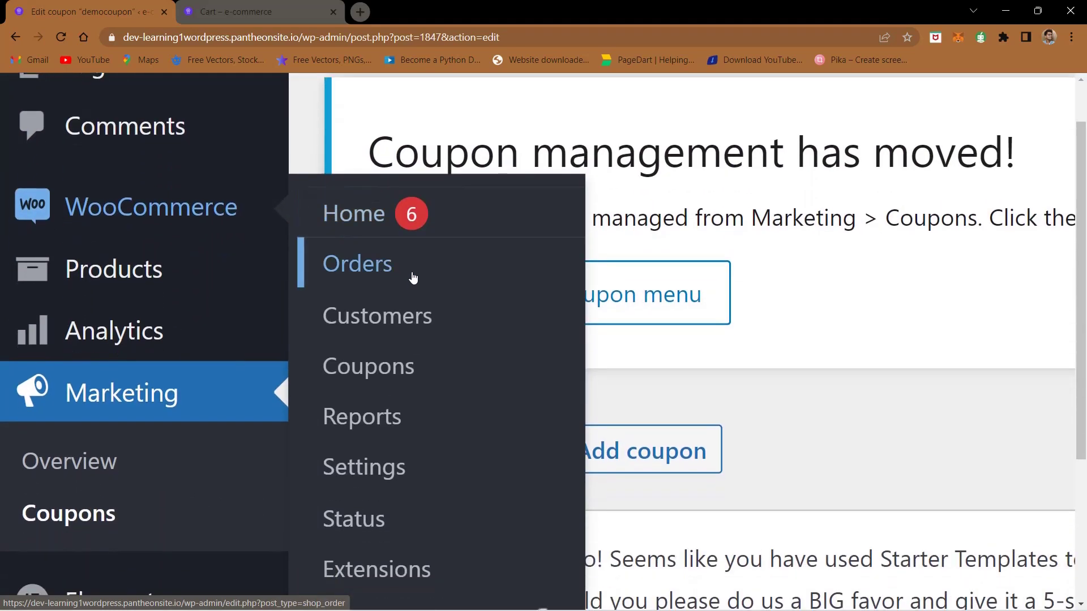
click(372, 276)
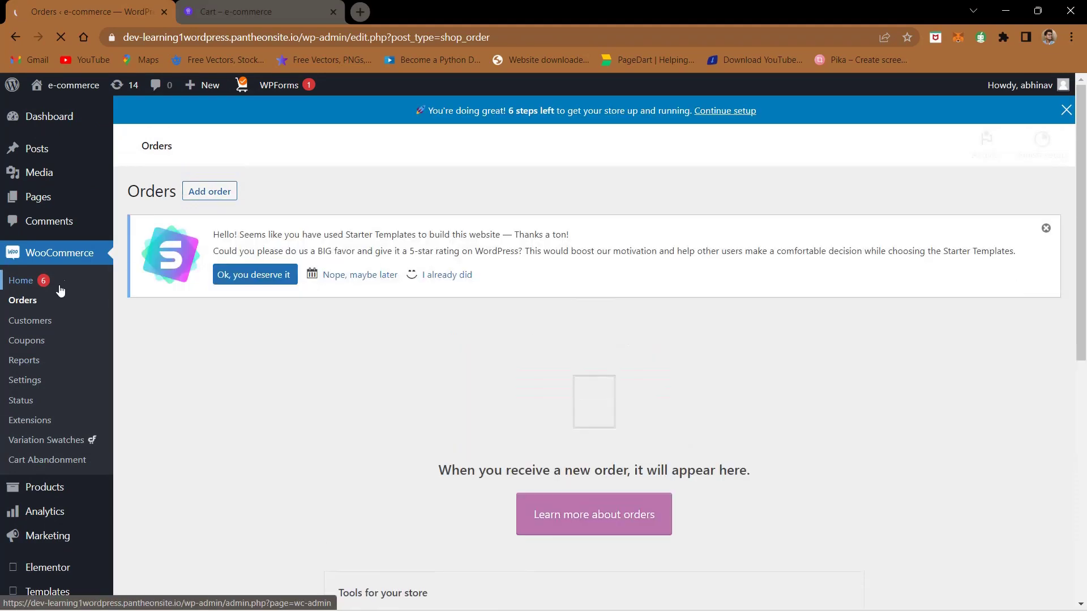
- Open the WooCommerce customers page and look over the columns and summary of the customer table
click(31, 323)
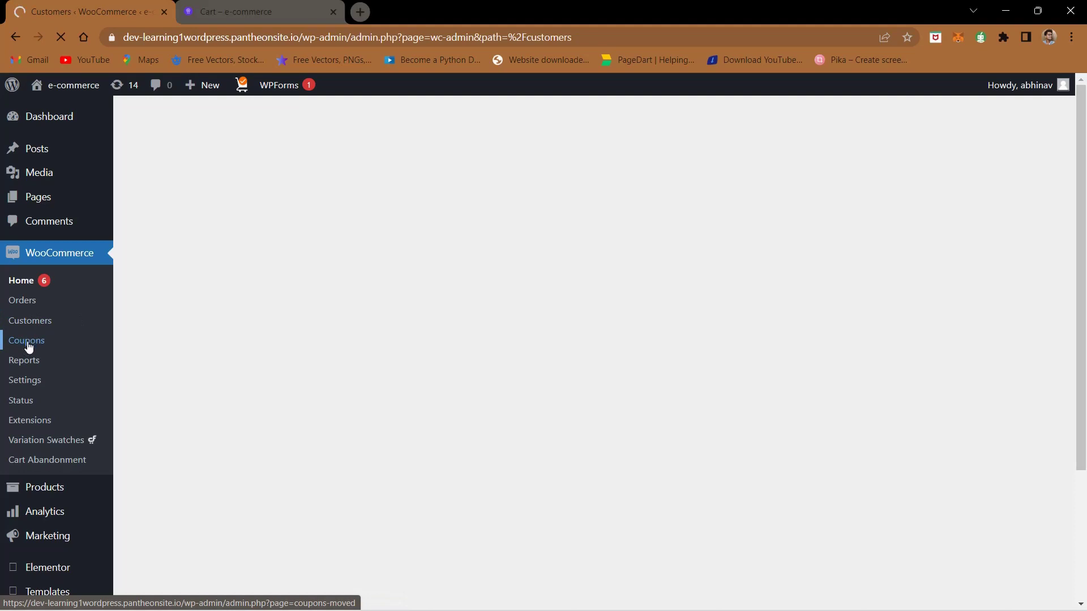
scroll(19, 366, up, 5)
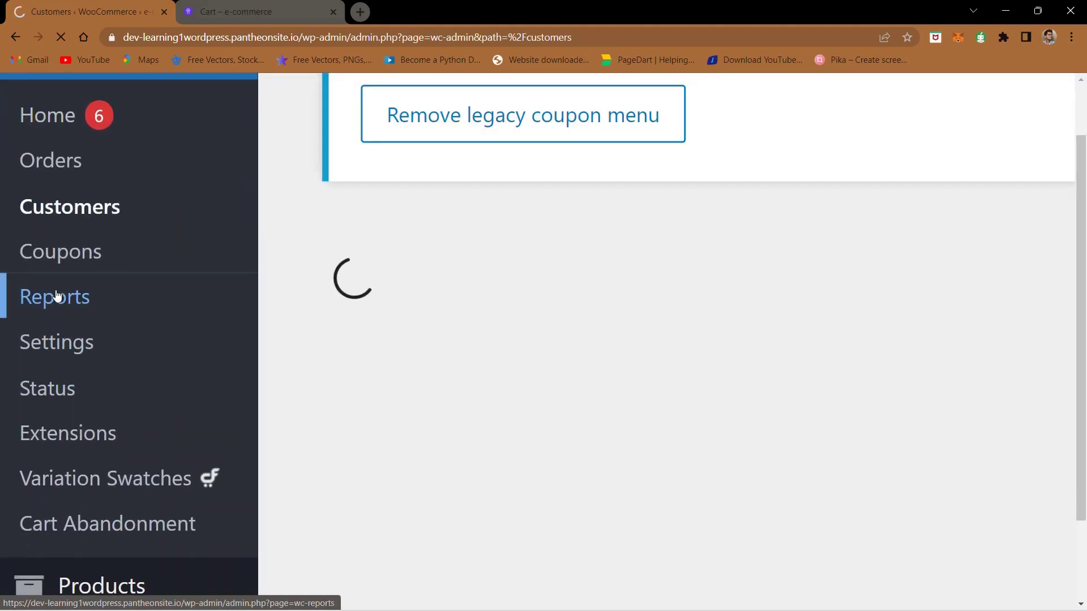
scroll(463, 313, down, 3)
scroll(463, 313, down, 3)
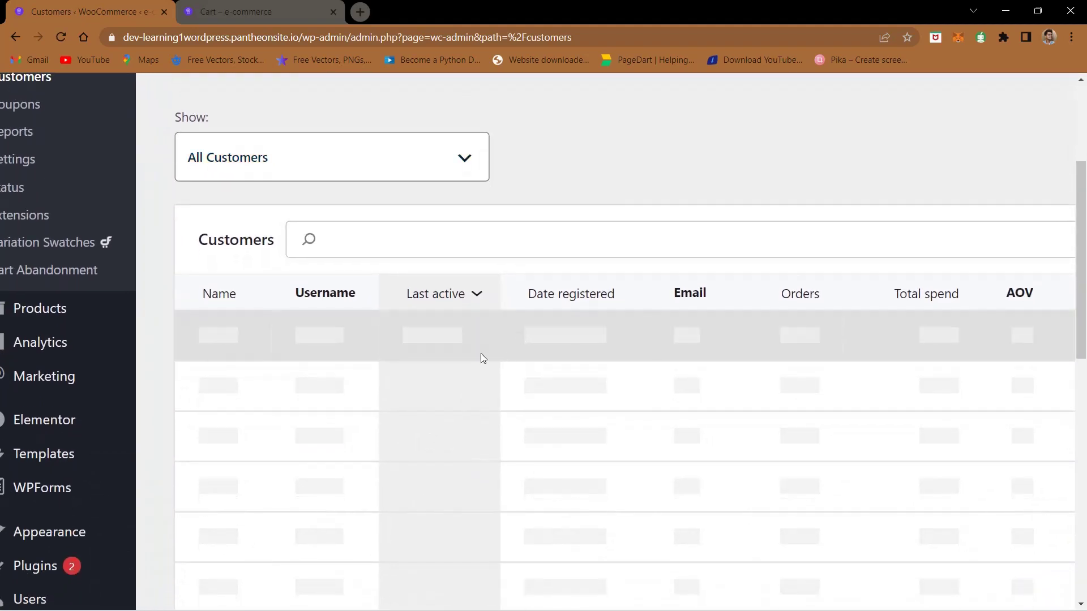
scroll(908, 318, right, 2)
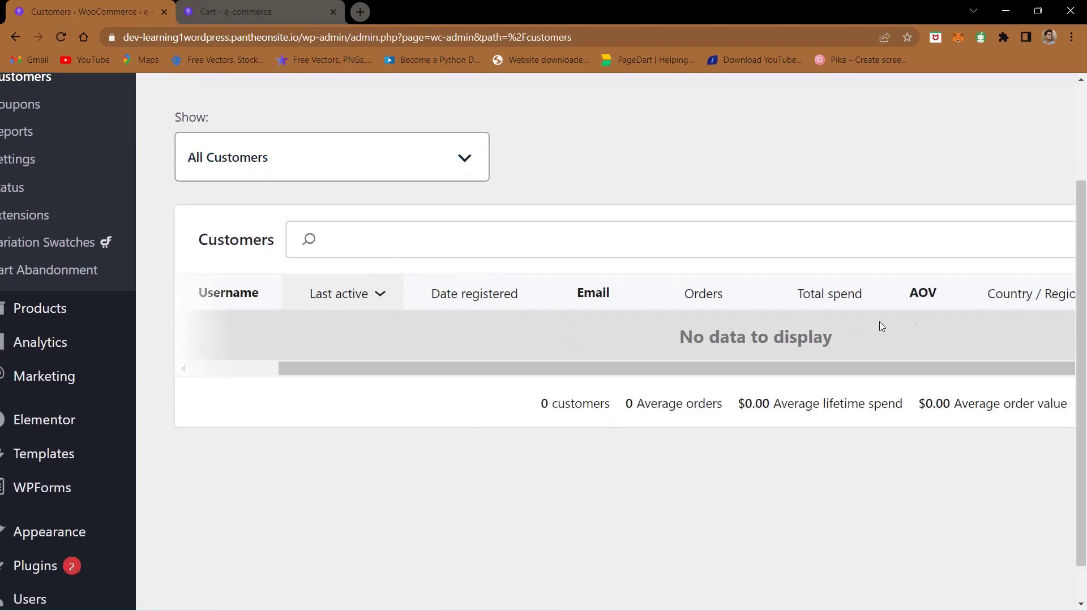
scroll(16, 290, left, 1)
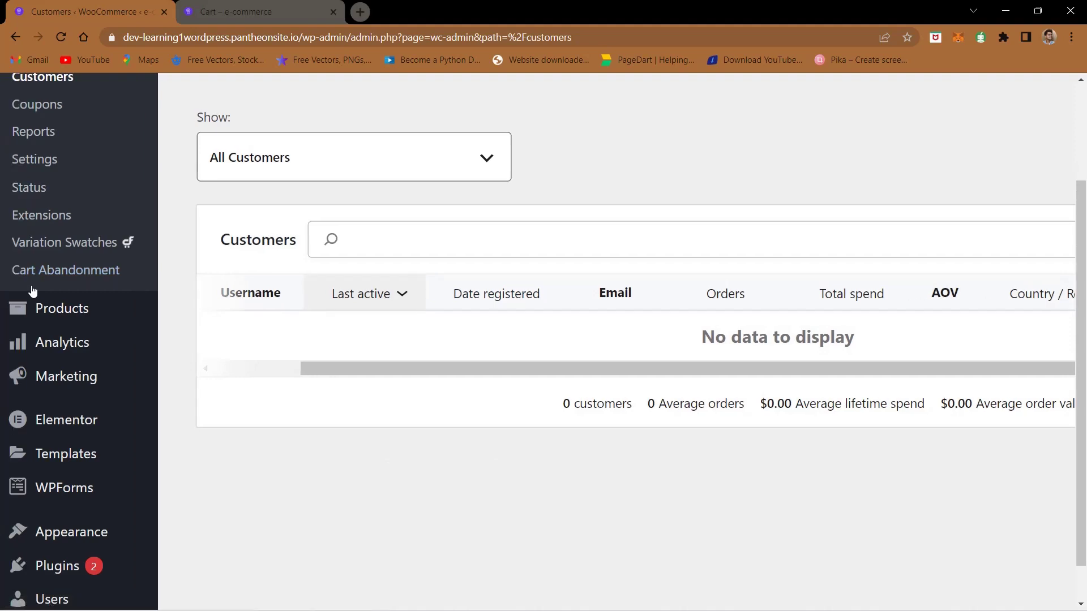
- Look over the remaining WooCommerce sections and open the Variation Swatches welcome page
mouse_move(47, 304)
scroll(67, 230, up, 2)
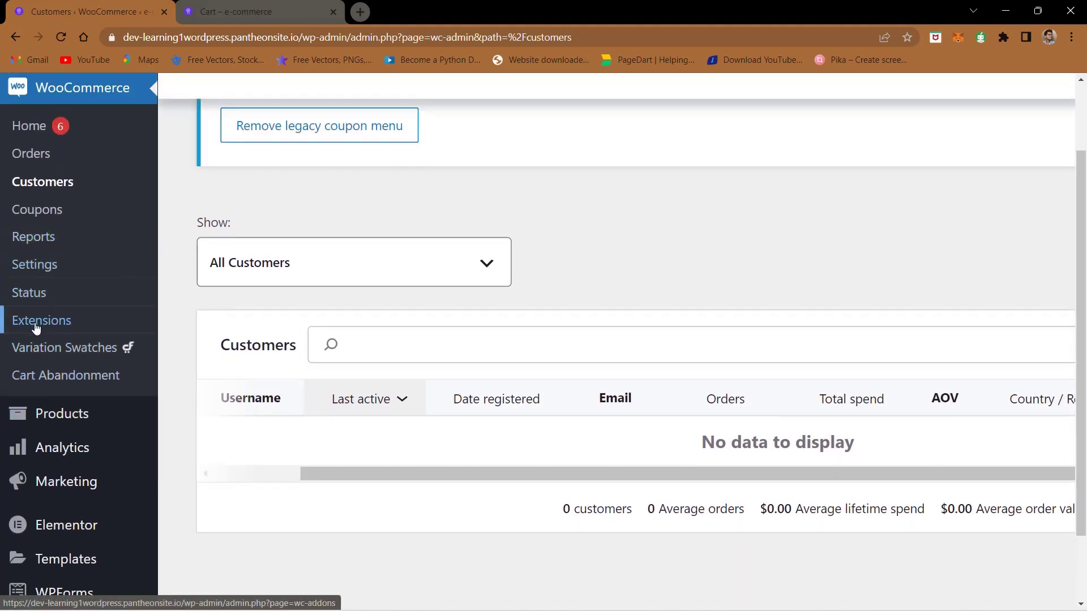
scroll(22, 288, up, 1)
scroll(23, 289, down, 3)
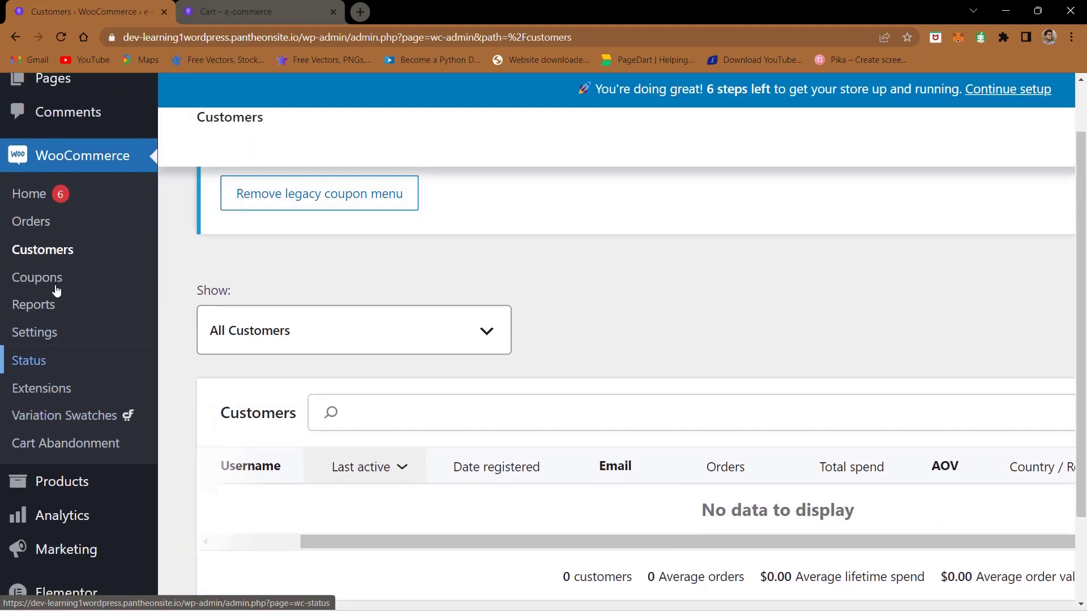
click(56, 290)
right_click(52, 365)
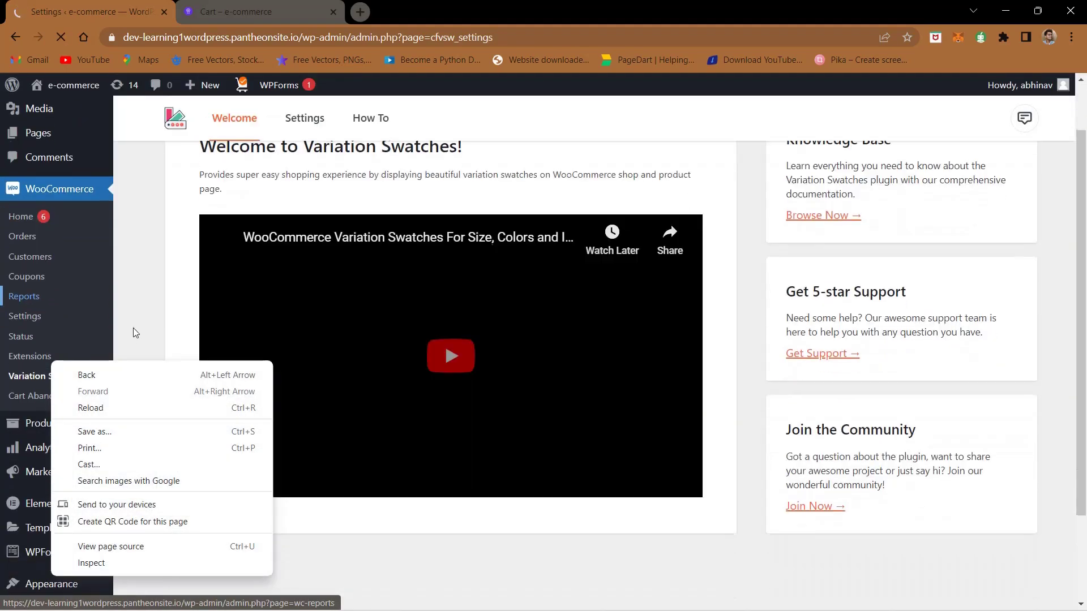
click(157, 280)
- Open the full product list, look through it, and return to the storefront's cart page
scroll(80, 256, up, 5)
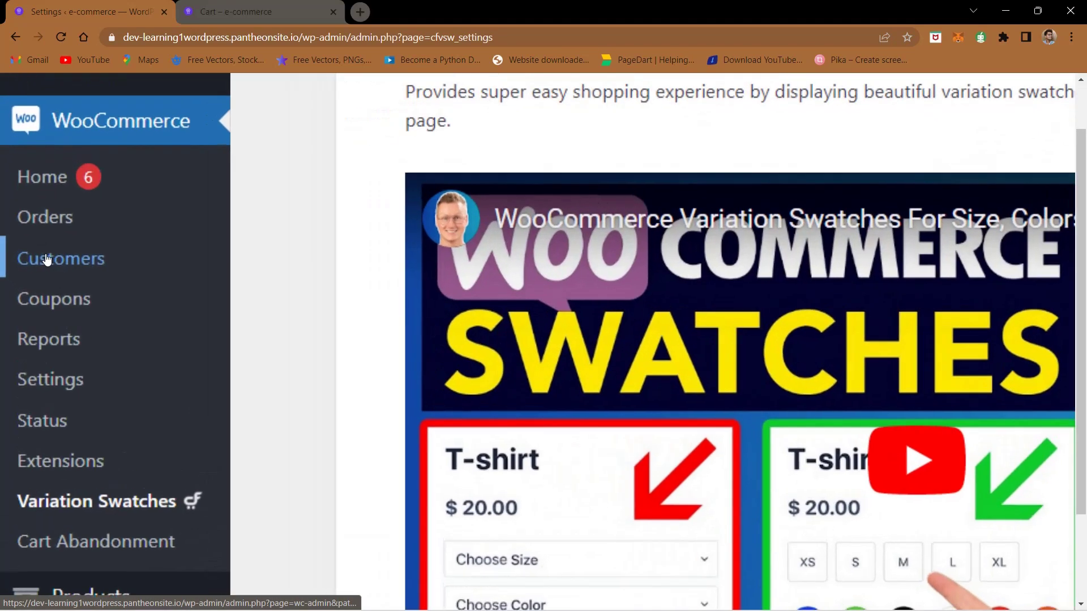
scroll(47, 259, down, 3)
mouse_move(93, 195)
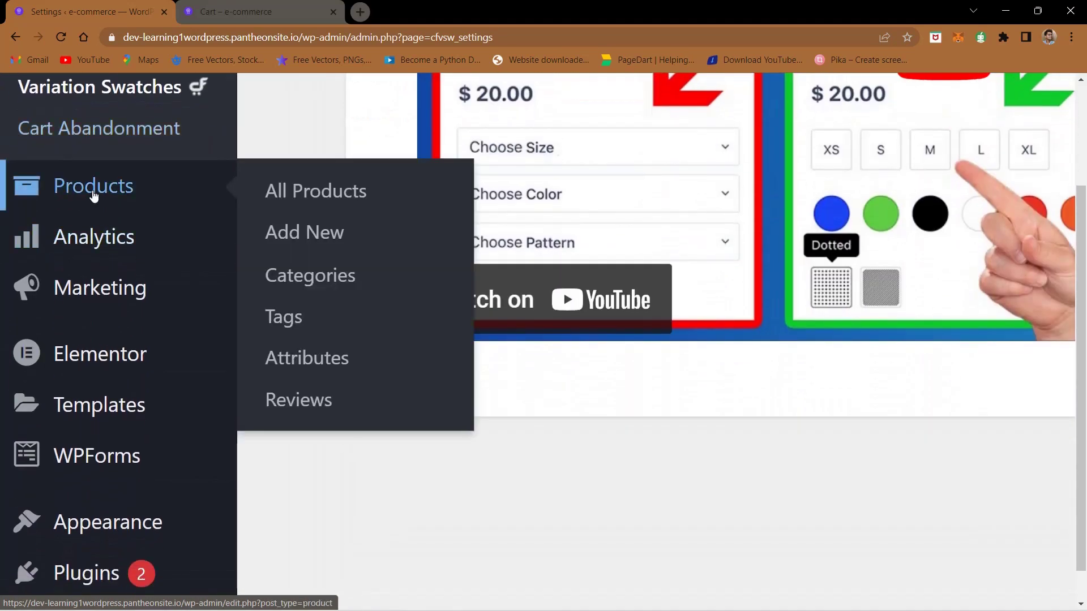
click(94, 195)
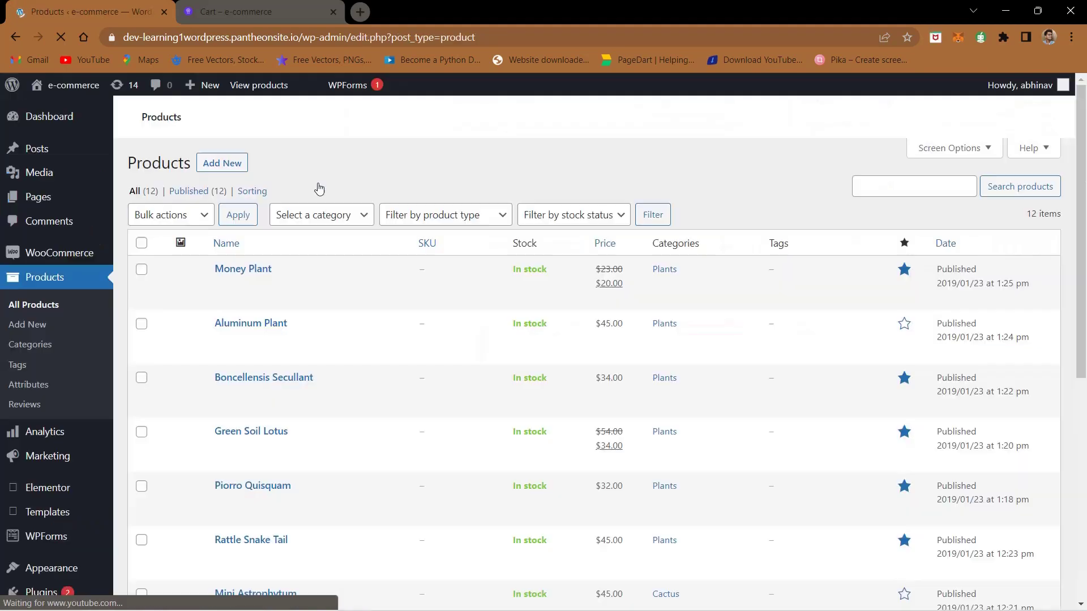
scroll(384, 311, down, 7)
scroll(384, 311, up, 7)
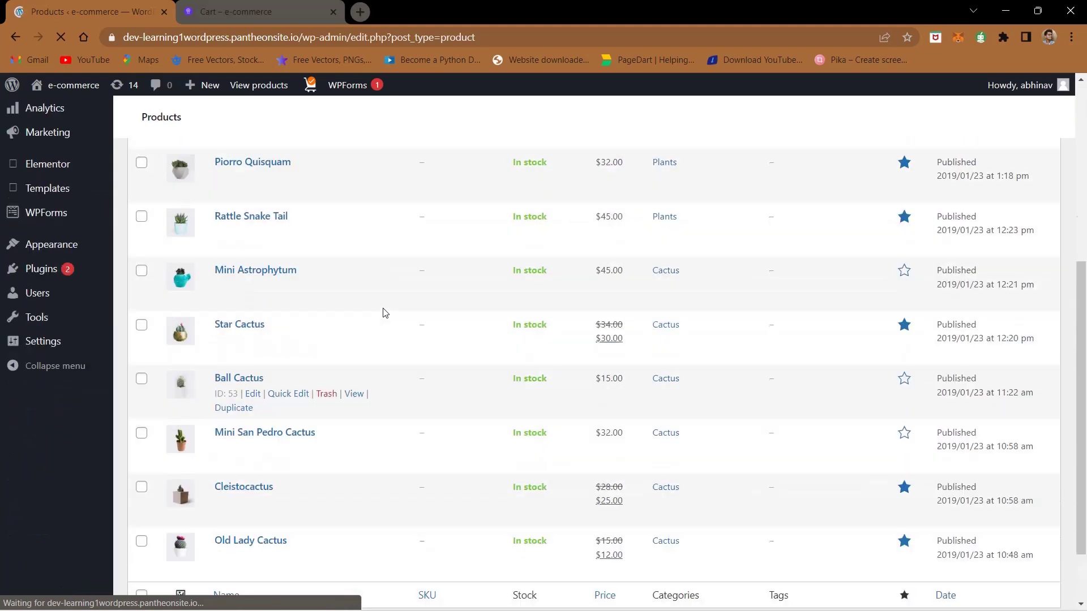
click(267, 4)
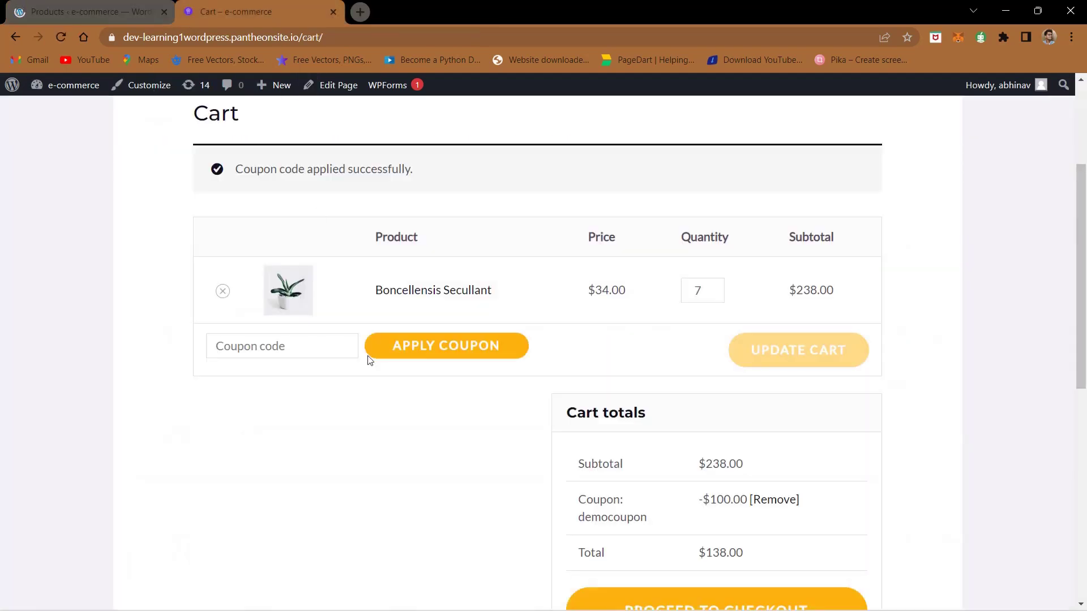
scroll(341, 290, up, 3)
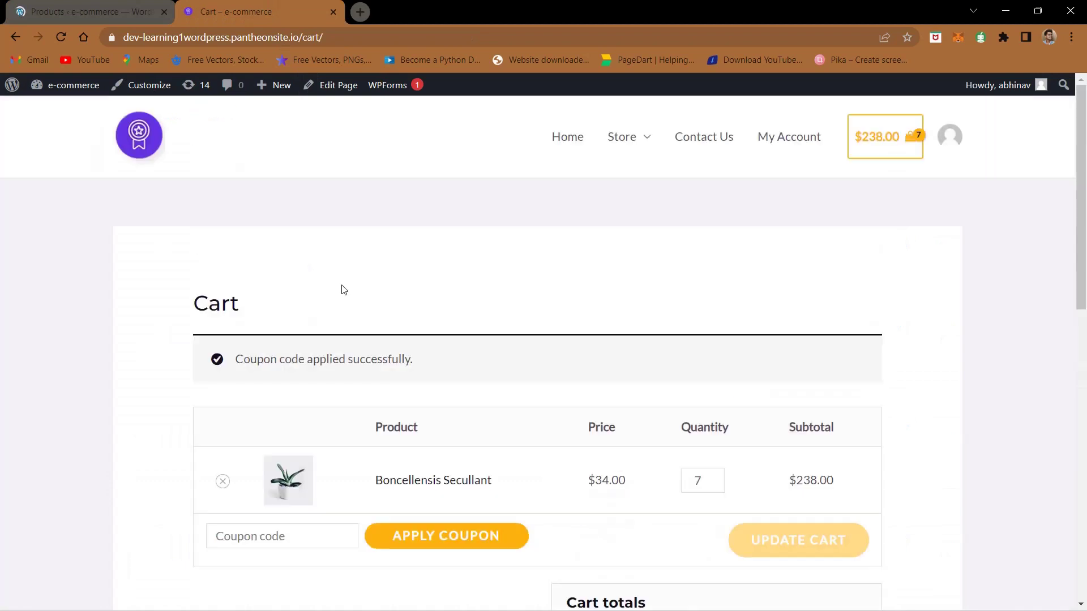
- Open the storefront's home page, and search for Flipkart in a new tab to open its website
click(566, 136)
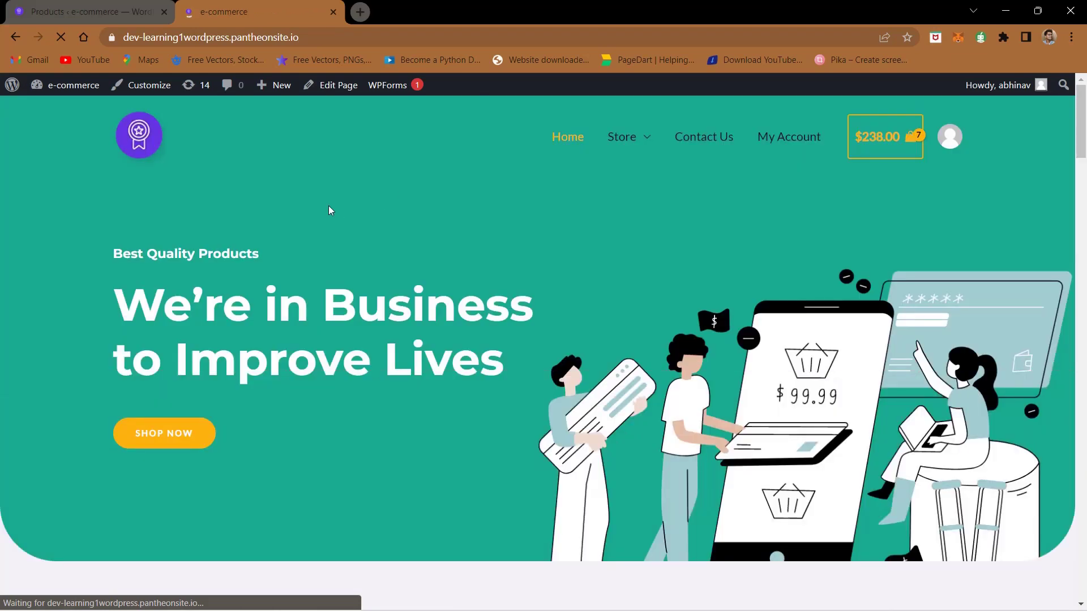
click(361, 11)
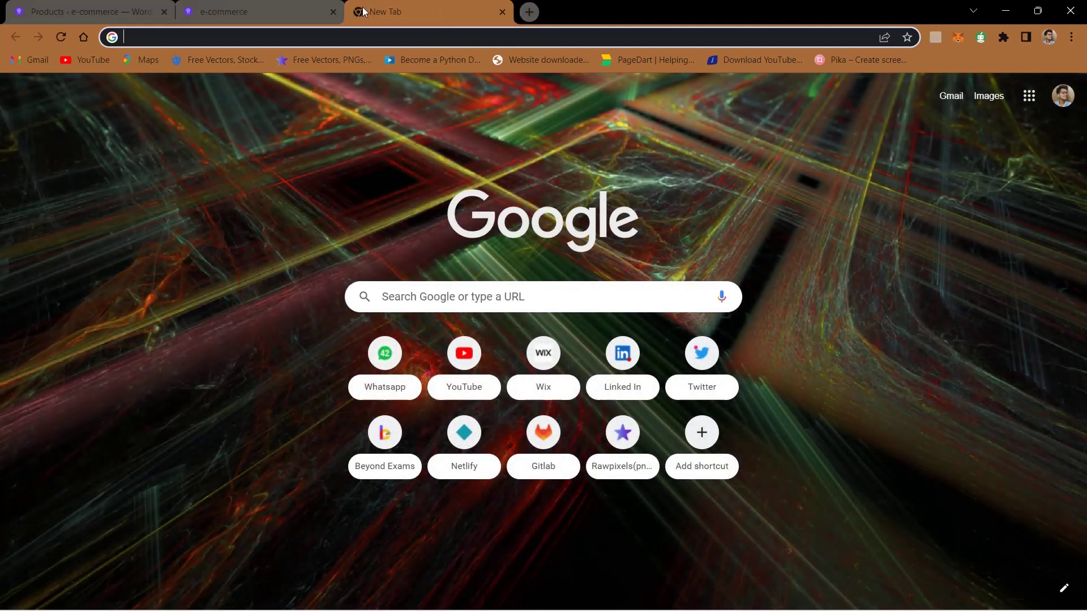
text(flipcatr)
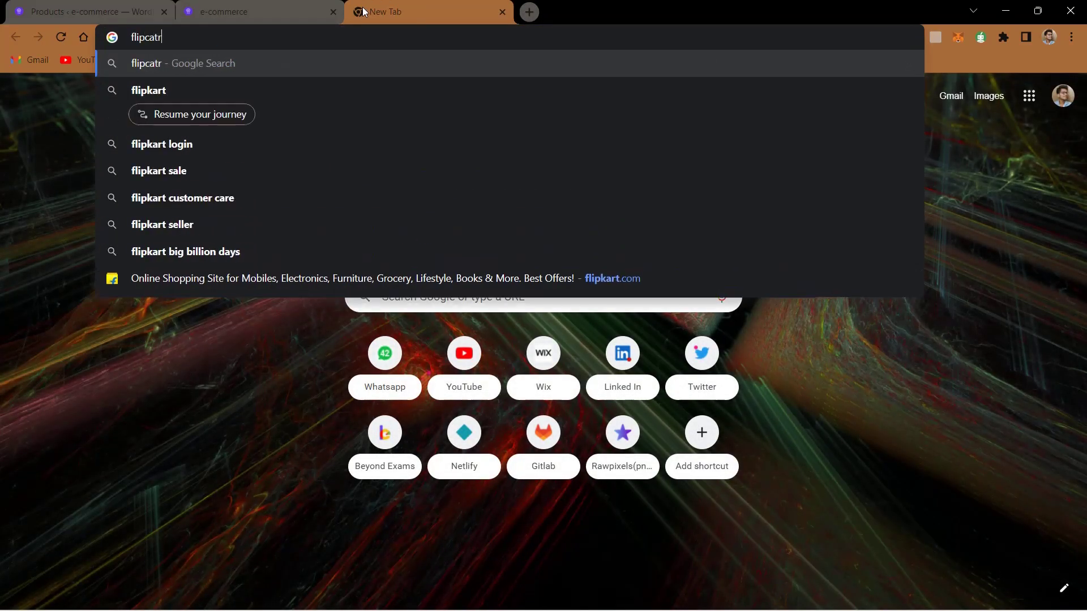
key(Return)
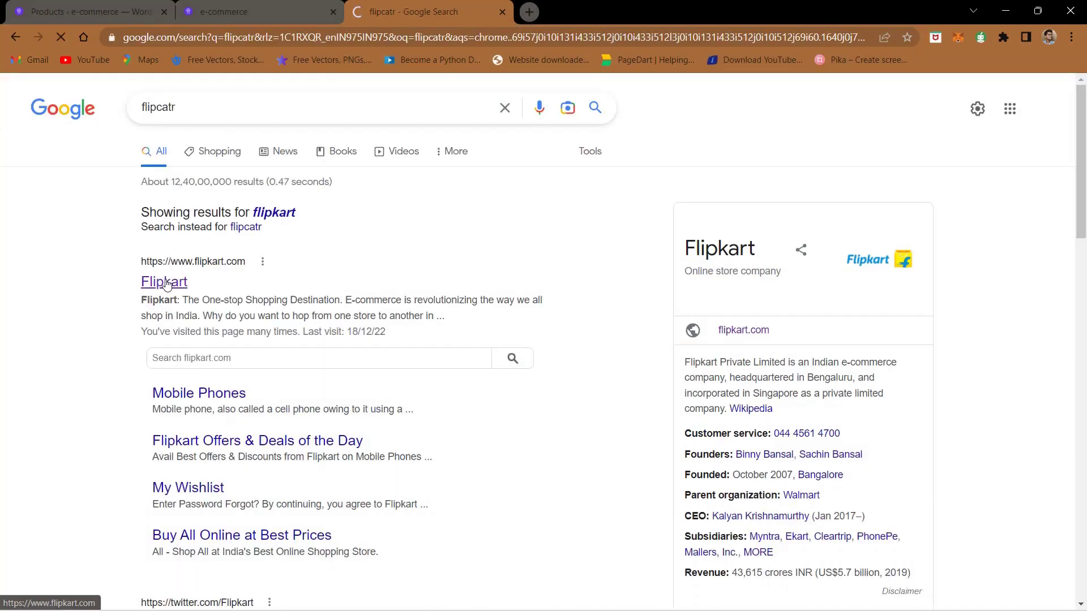
click(167, 283)
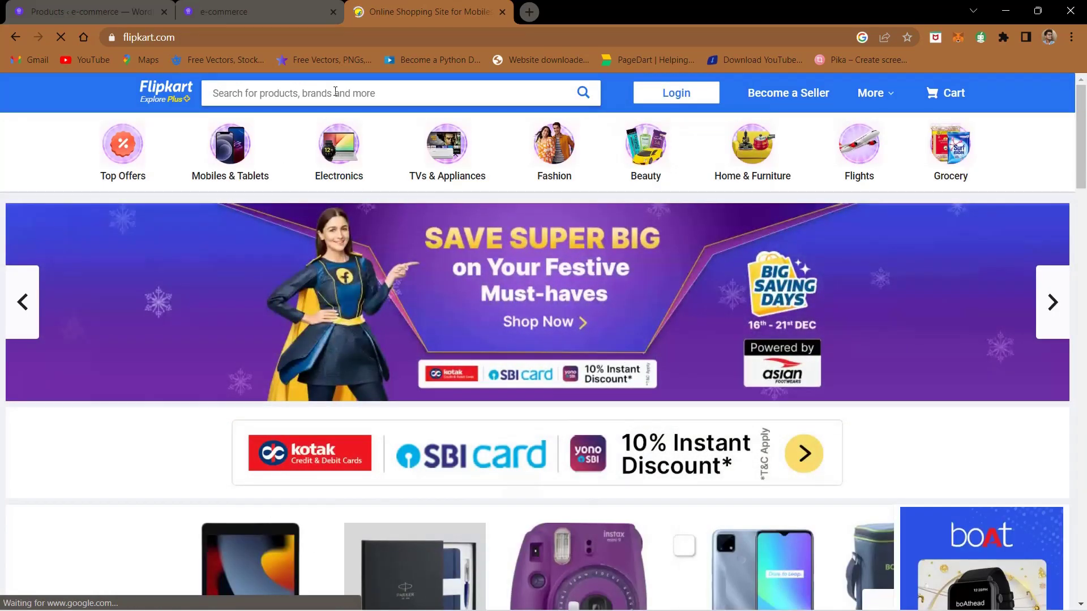
- Search Flipkart for shoes
click(335, 91)
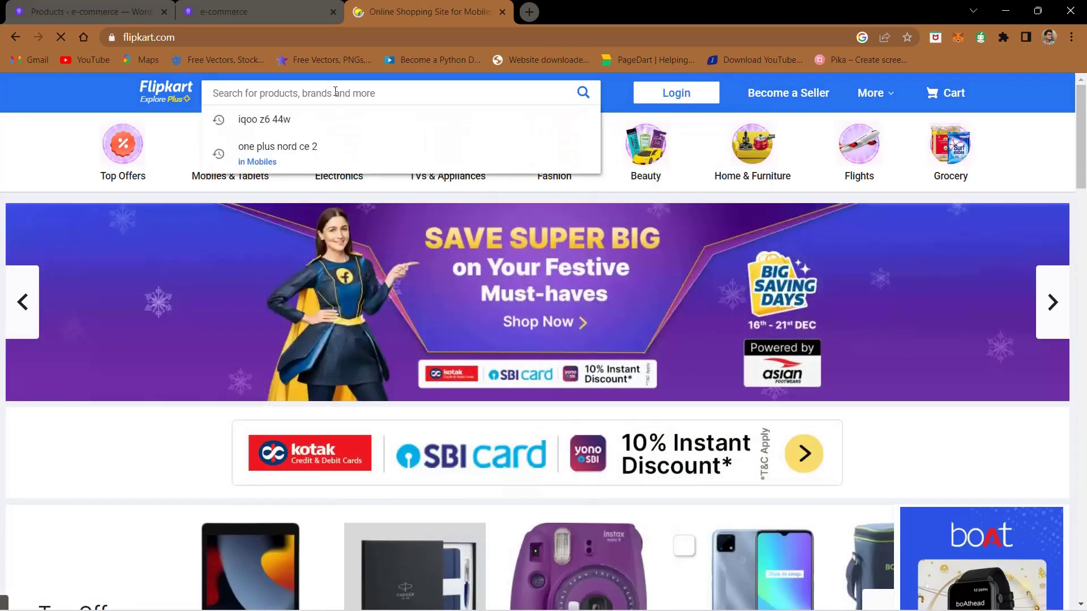
text(sjjhoe)
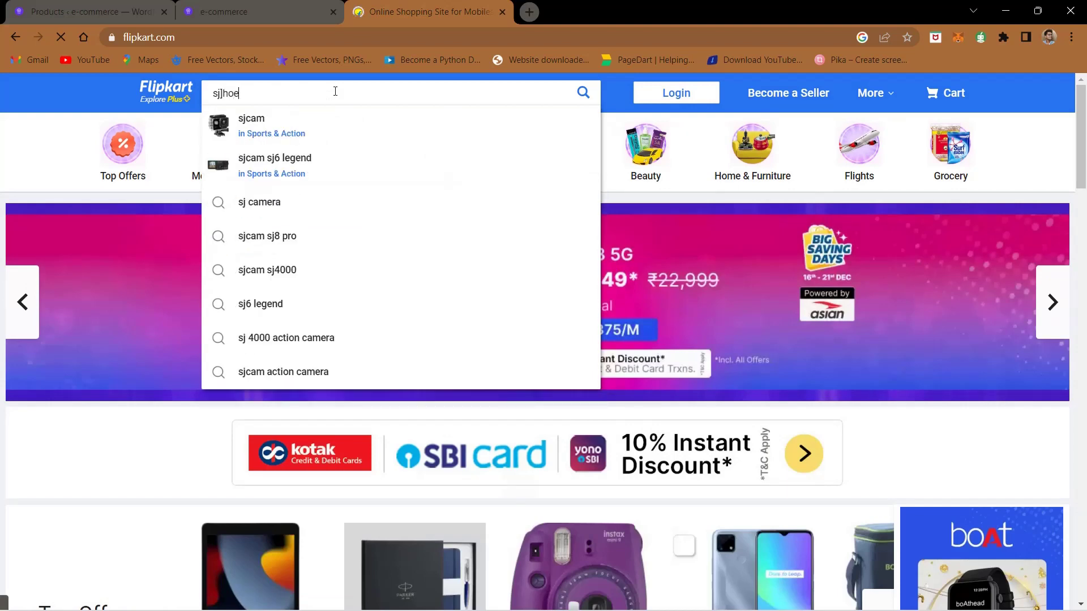
key(BackSpace)
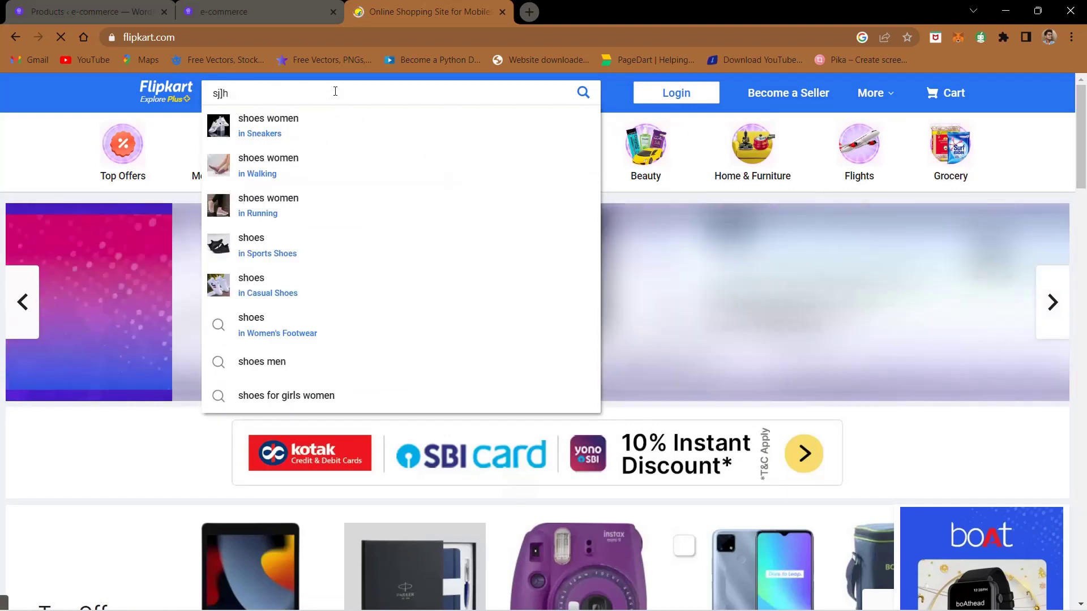
text(hoes)
key(Return)
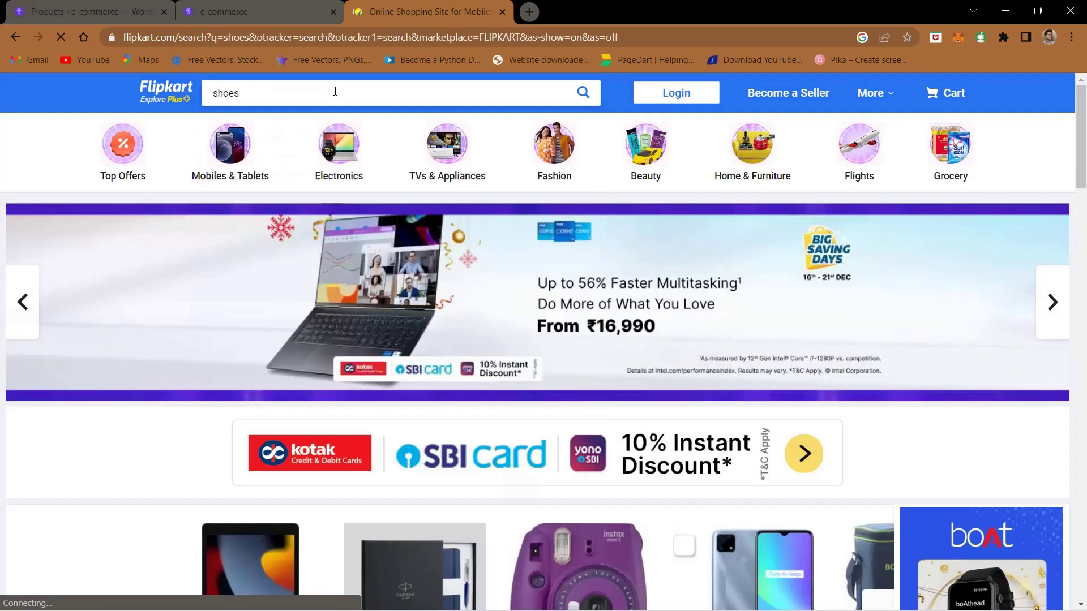
- Return to the store's admin product list, look over it, and open the form for adding a new product
click(144, 6)
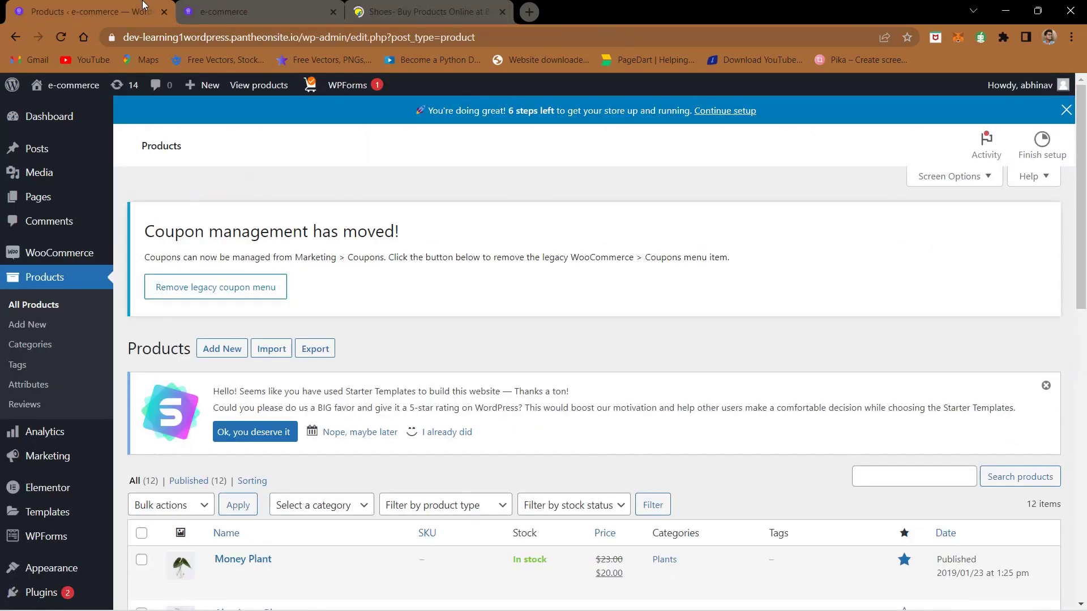
scroll(264, 250, down, 9)
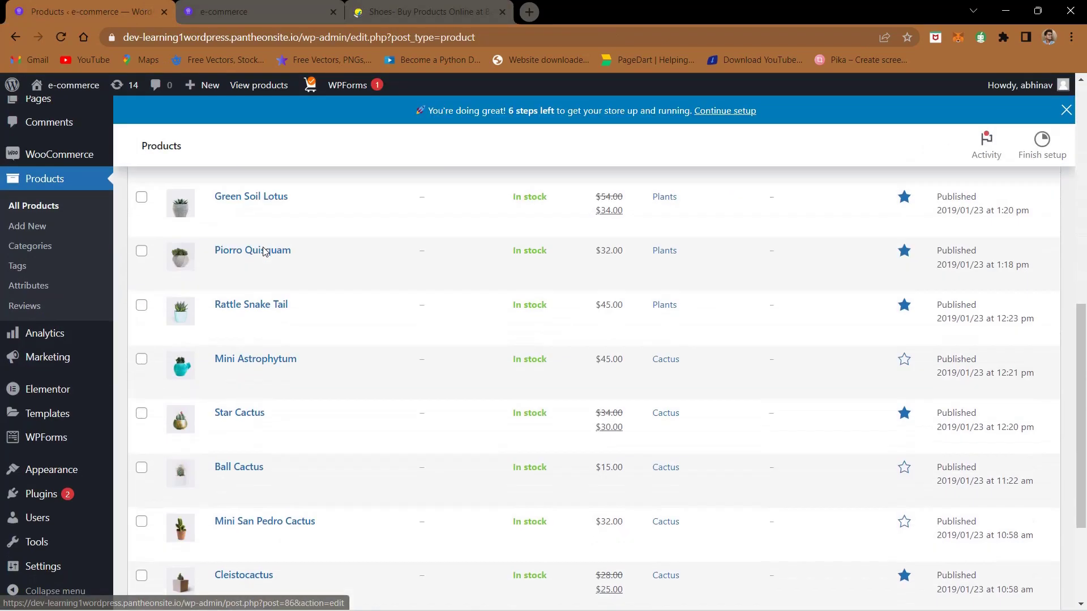
scroll(264, 250, up, 10)
scroll(232, 250, down, 2)
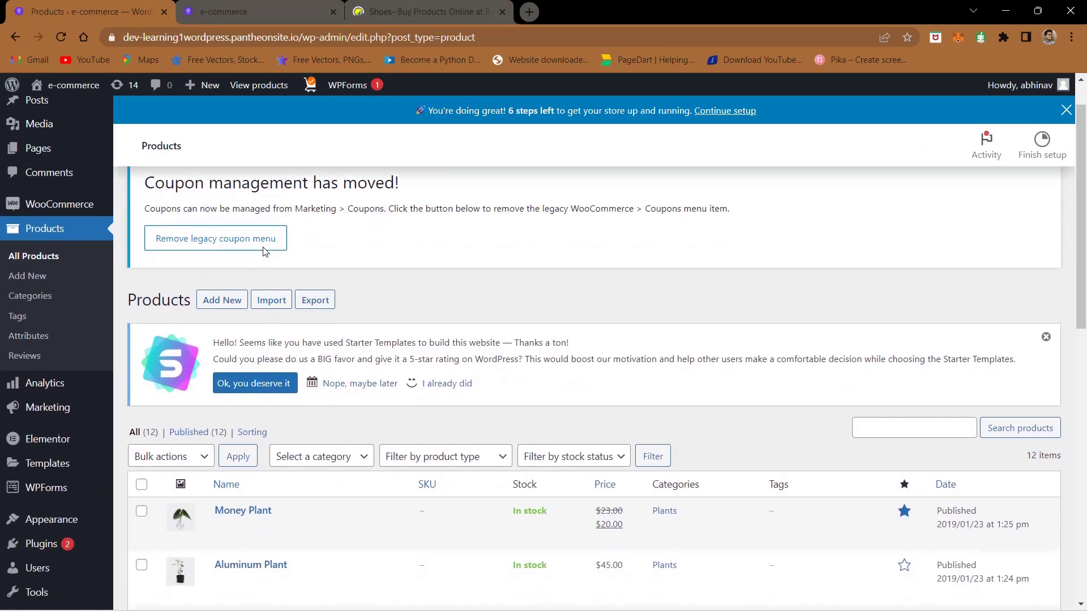
click(237, 290)
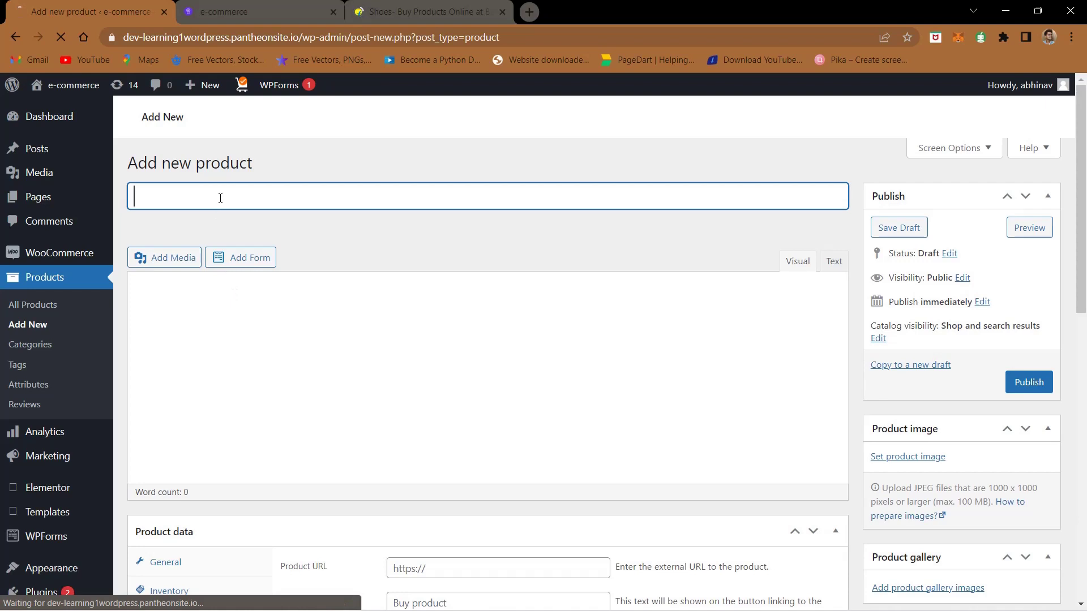
- Browse the men's shoes results on Flipkart and open the asian Casuals For Men product page
click(451, 5)
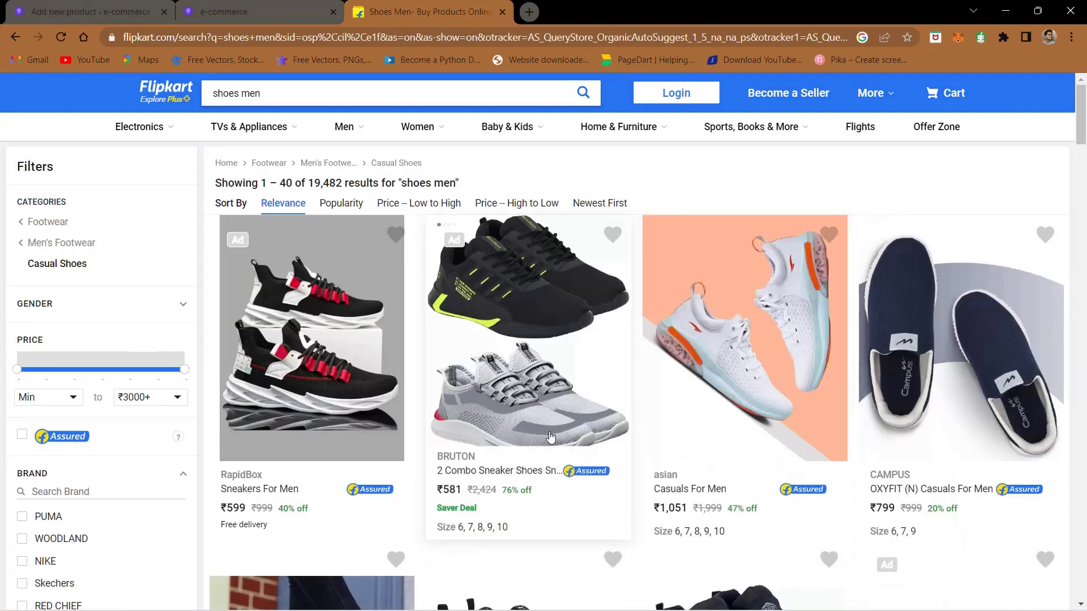
scroll(518, 426, down, 7)
scroll(518, 426, down, 10)
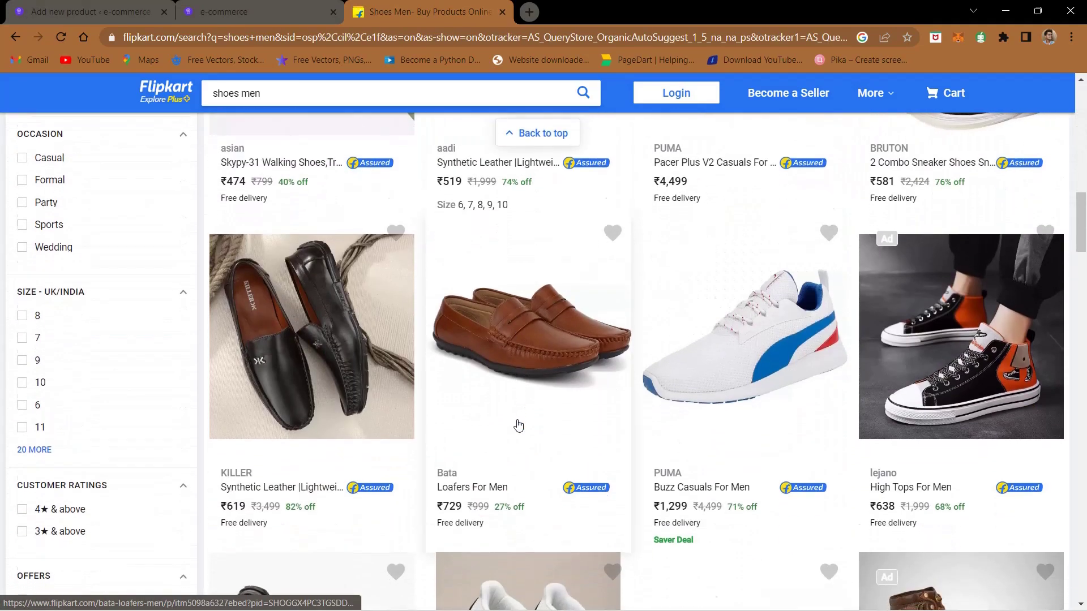
scroll(518, 425, up, 17)
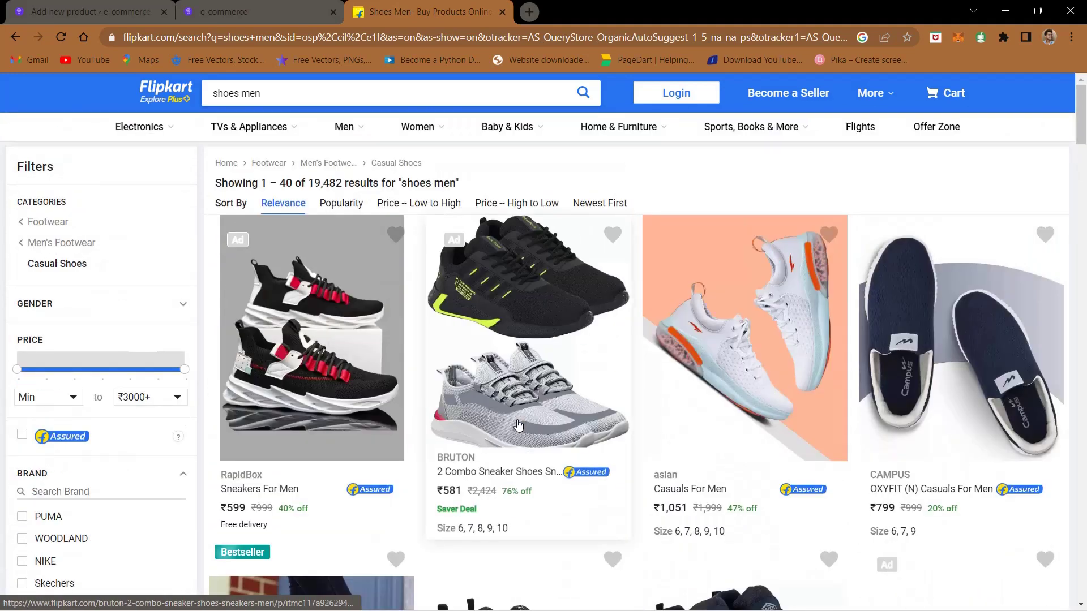
click(723, 381)
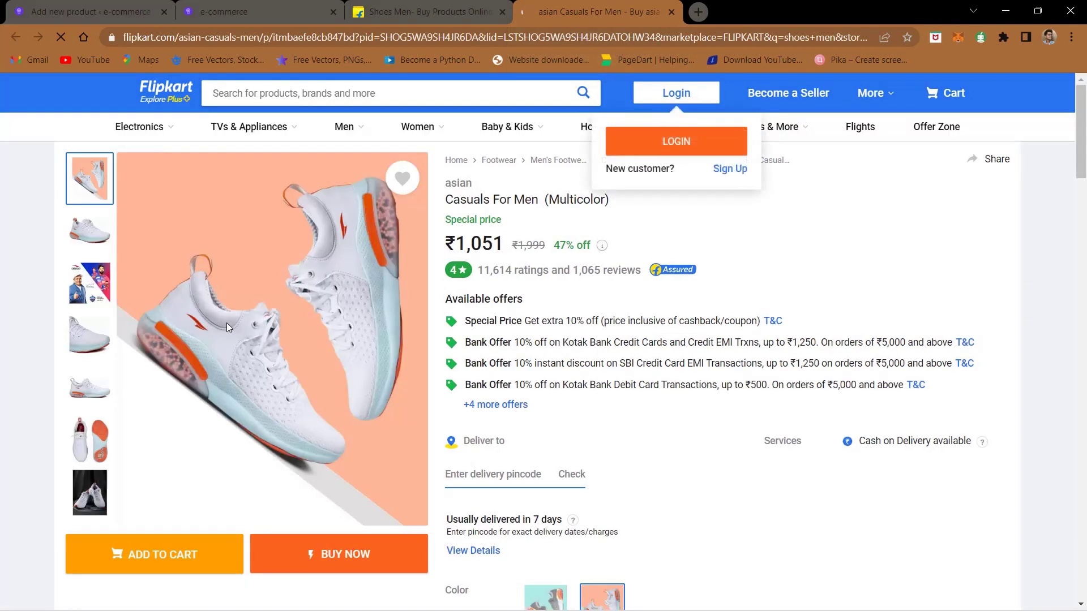
- Save the main shoe image to the Downloads folder as the WEBP file -original-imaghvb3yempk3rq
right_click(226, 323)
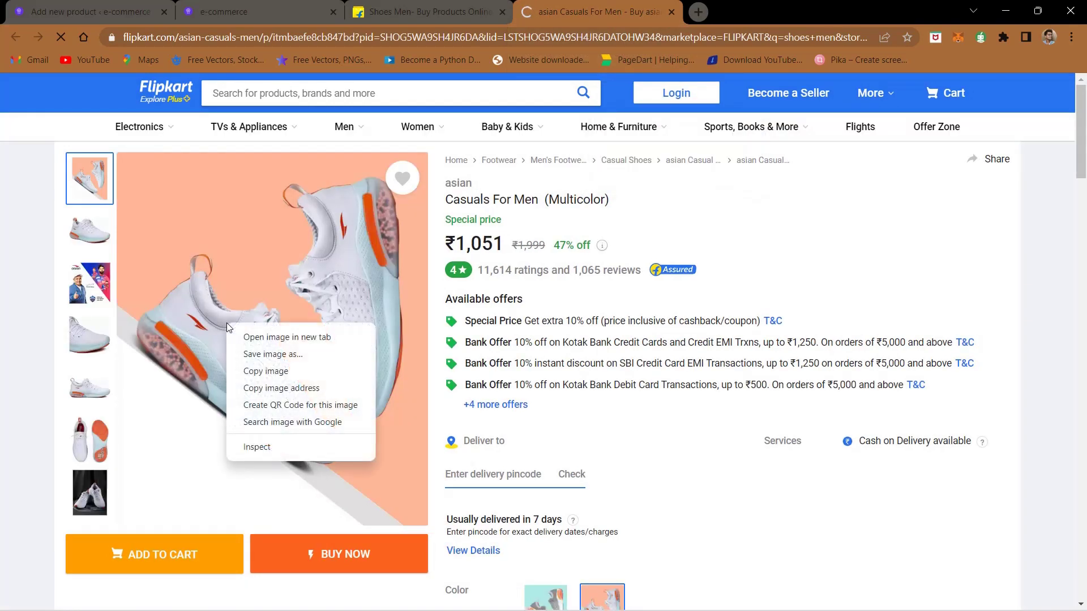
click(277, 357)
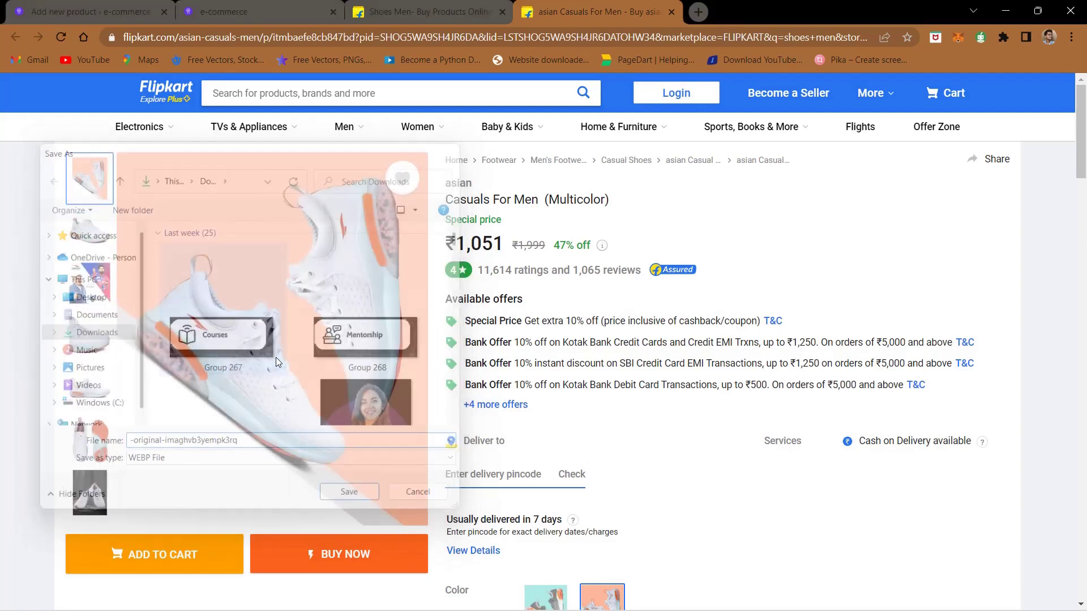
key(Return)
- Copy the title "Casuals For Men (Multicolor)" from the Flipkart page into the new product's name
click(124, 4)
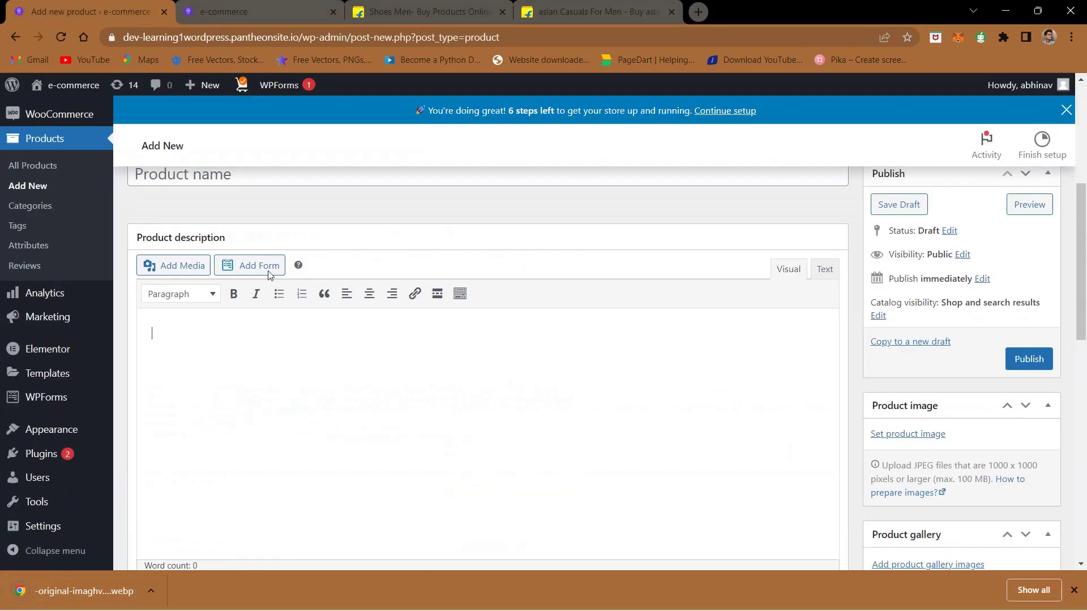
key(ctrl+shift+Tab)
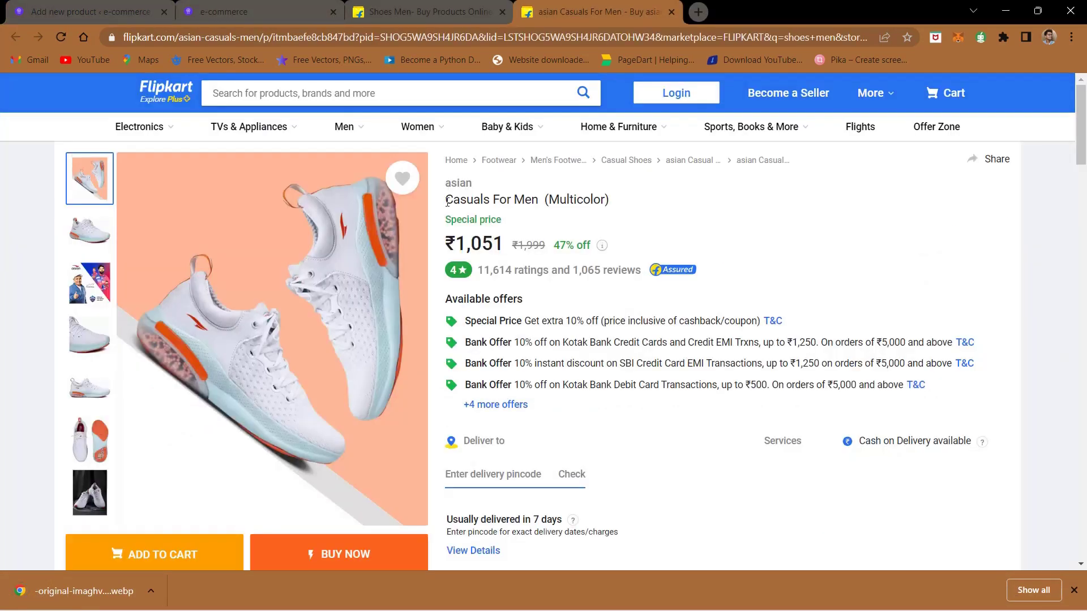
drag(447, 202, 633, 199)
key(ctrl+c)
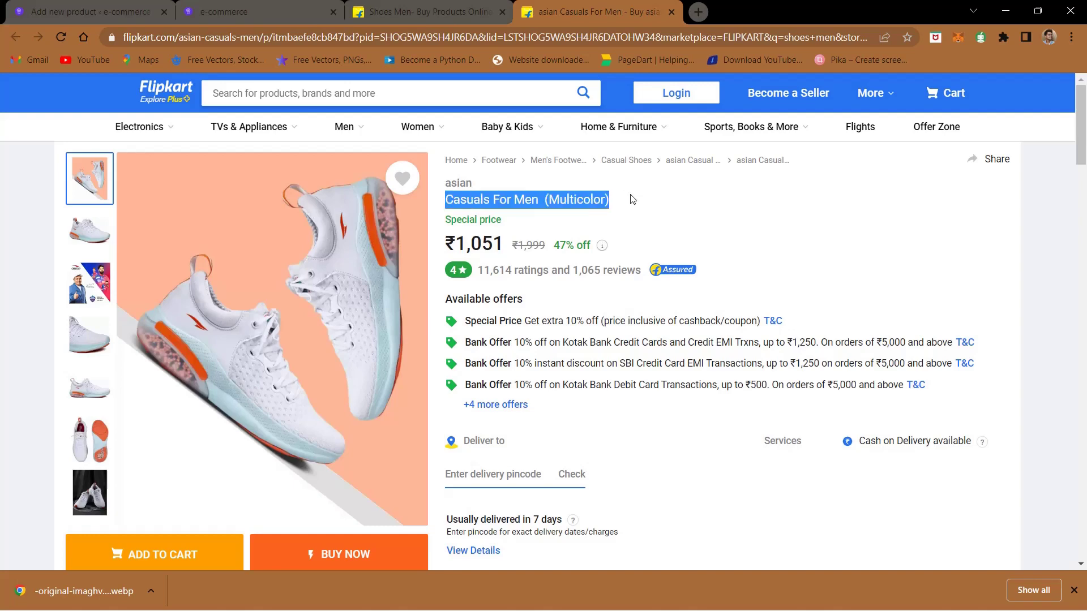
click(37, 5)
click(214, 186)
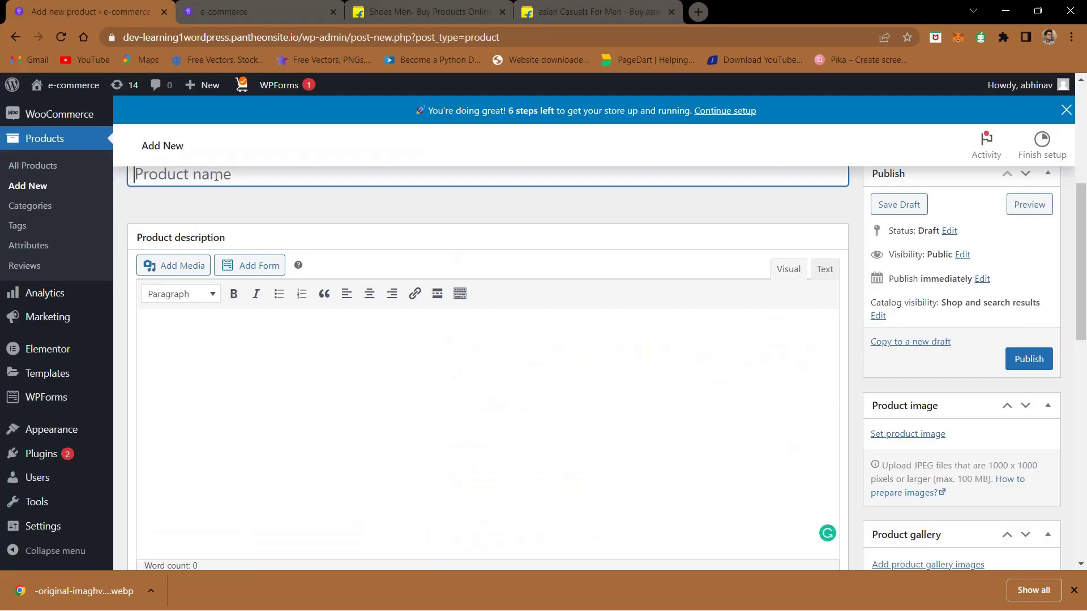
key(ctrl+v)
- Look through the shoe's Flipkart page for product details, and review the sections of the new product form
click(616, 8)
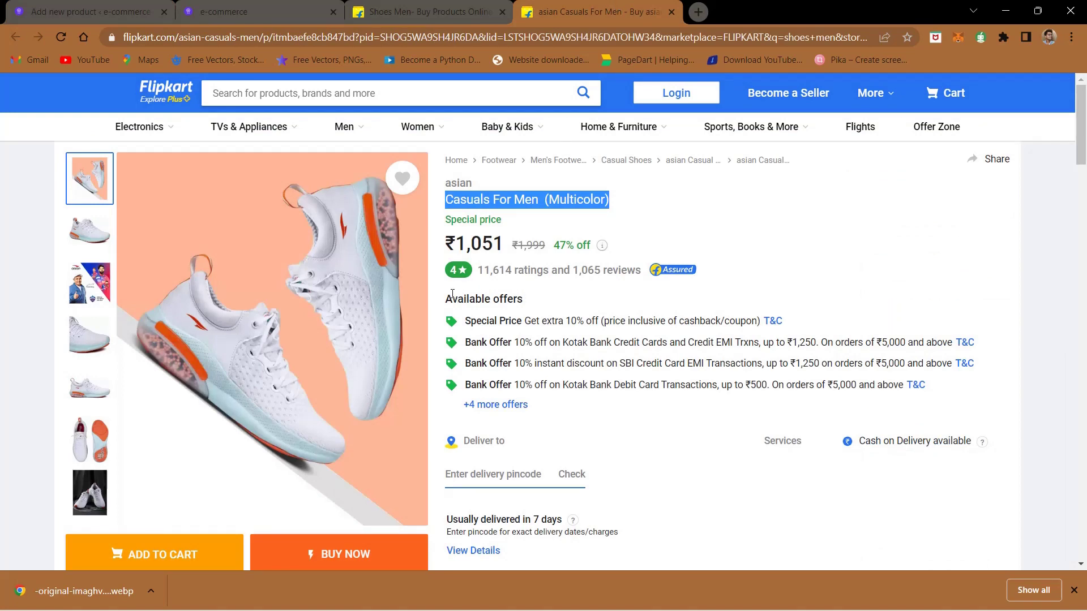
scroll(445, 301, down, 15)
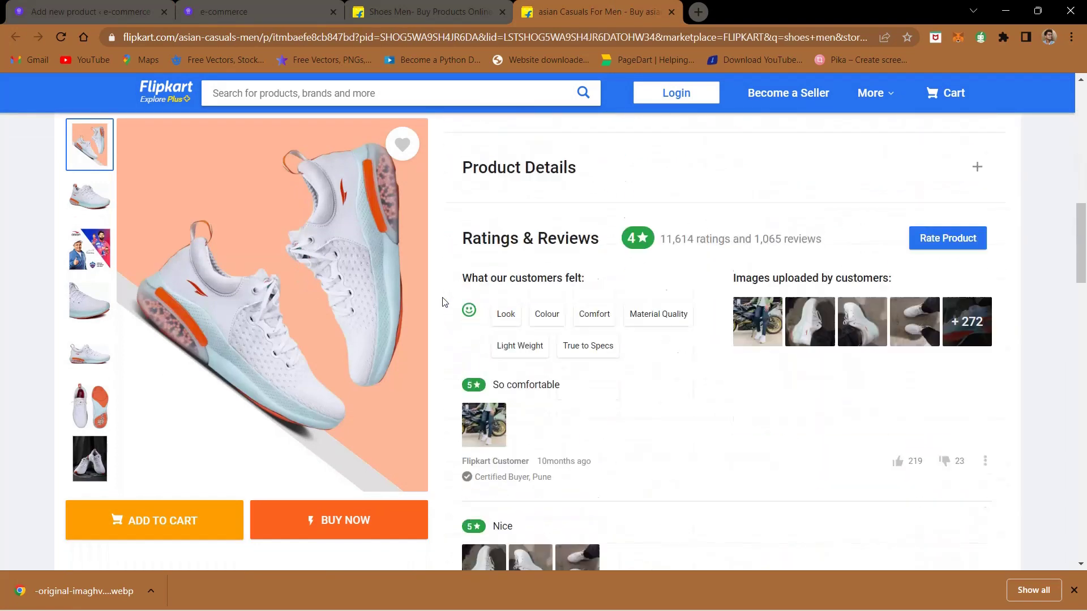
scroll(445, 302, down, 5)
key(ctrl+1)
scroll(162, 503, down, 3)
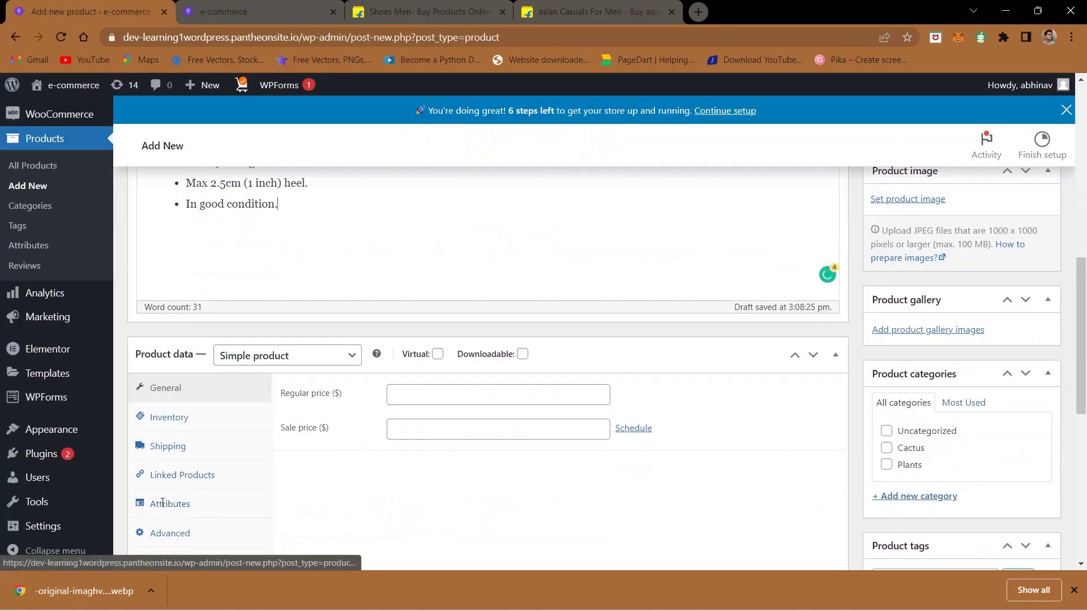
scroll(842, 490, down, 7)
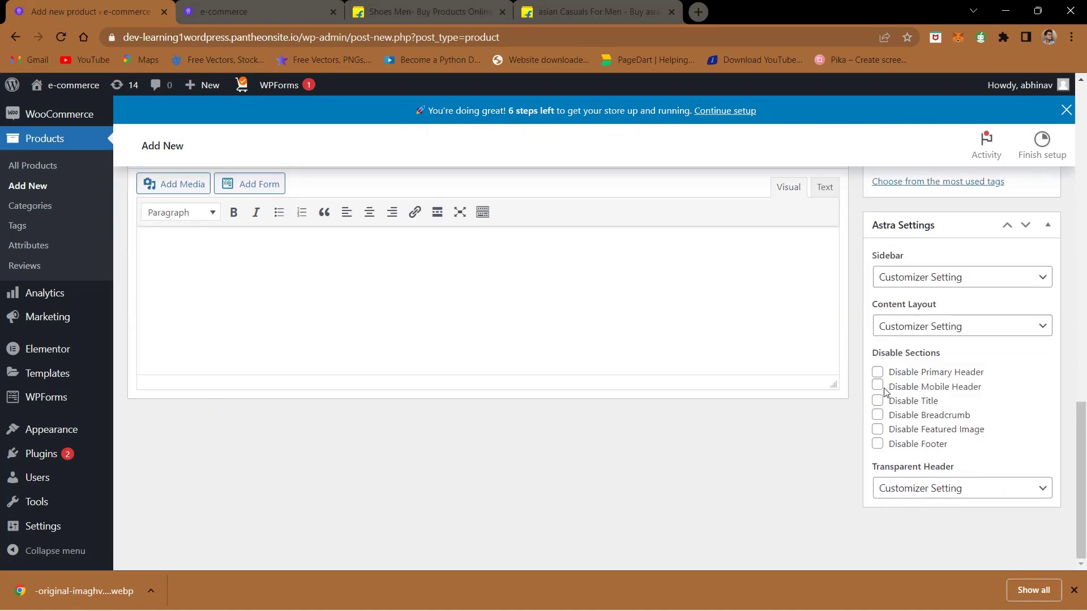
scroll(611, 311, up, 10)
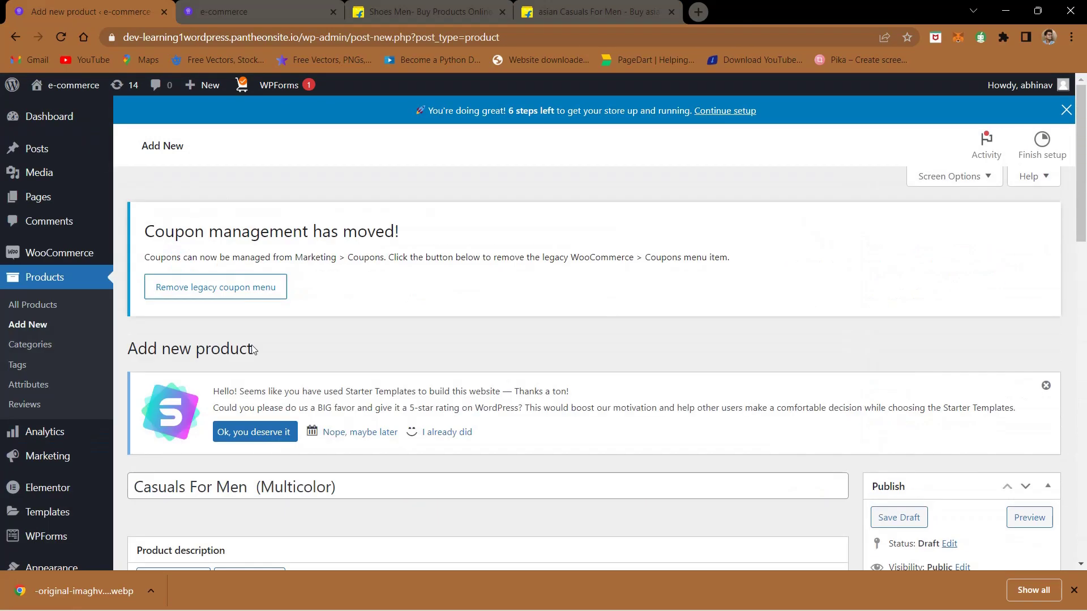
- Upload the saved shoe image -original-imaghvb3yempk3rq from Downloads and set it as the product image
scroll(253, 346, down, 5)
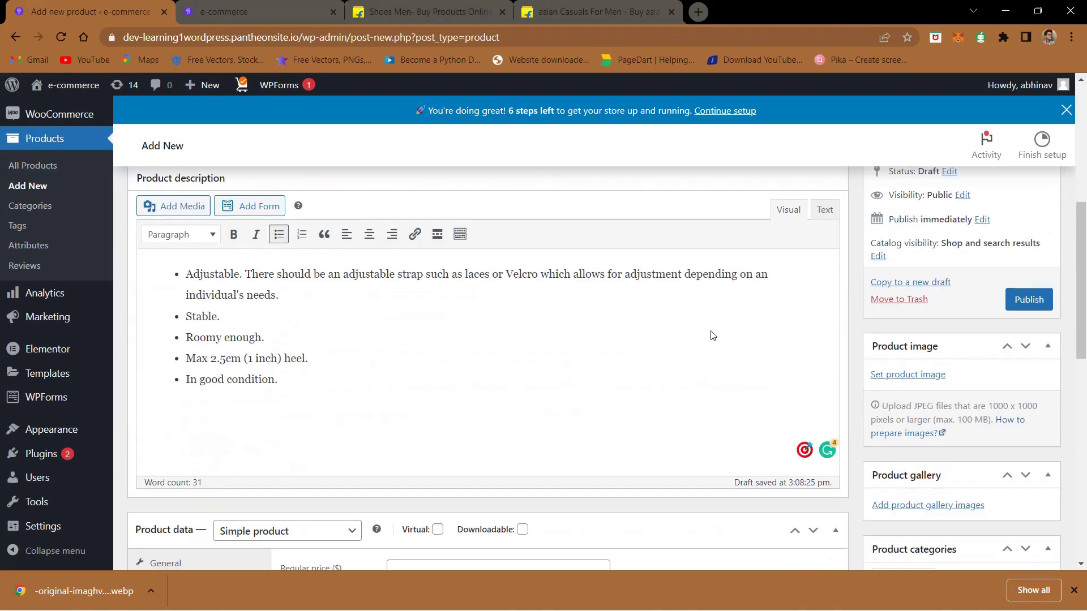
scroll(711, 334, down, 3)
scroll(974, 327, up, 5)
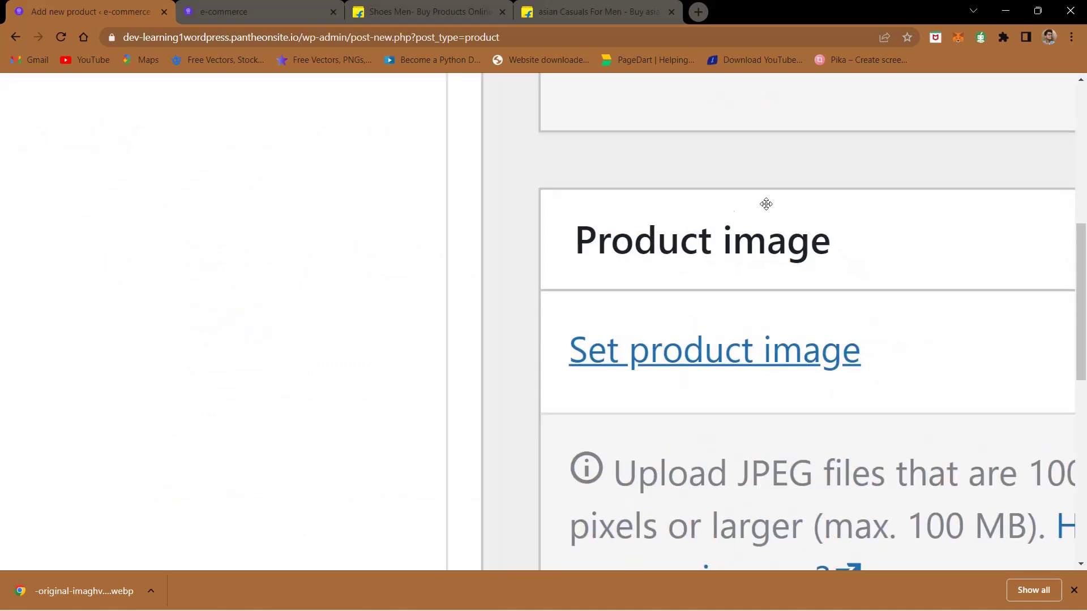
click(908, 346)
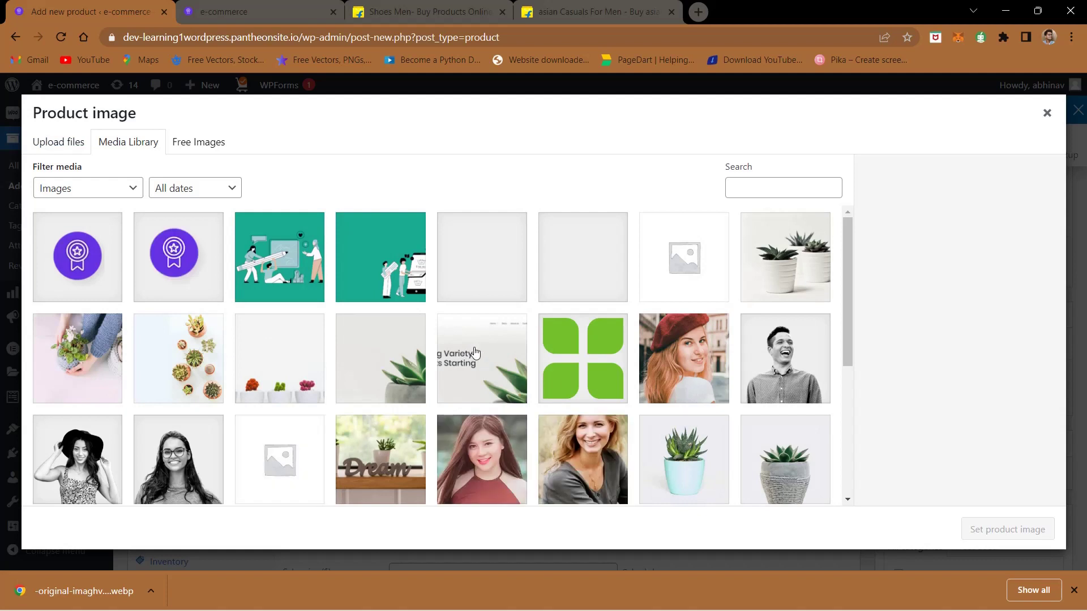
click(47, 137)
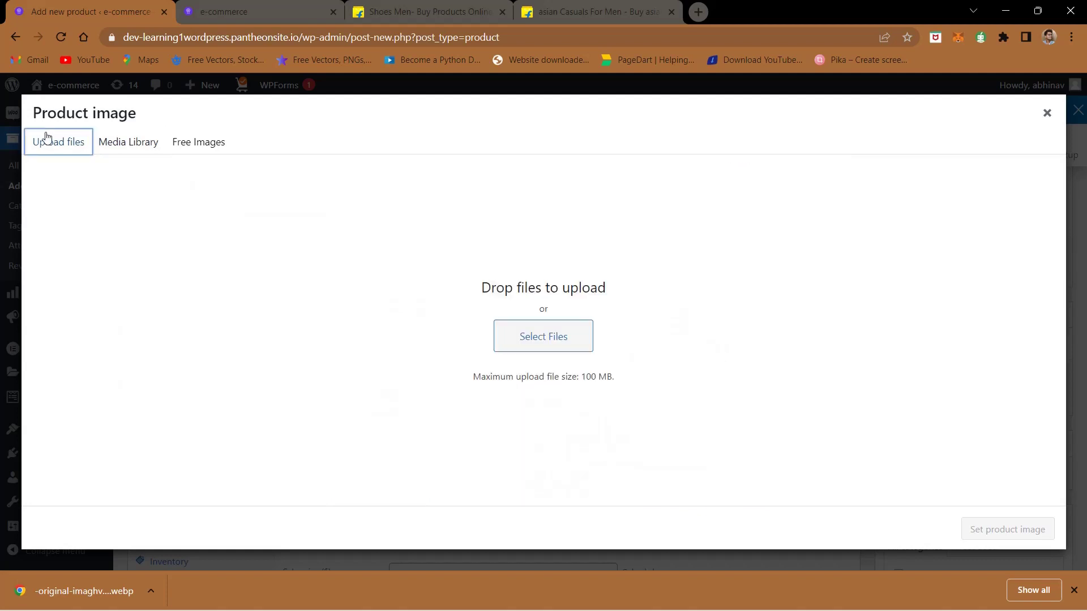
click(544, 334)
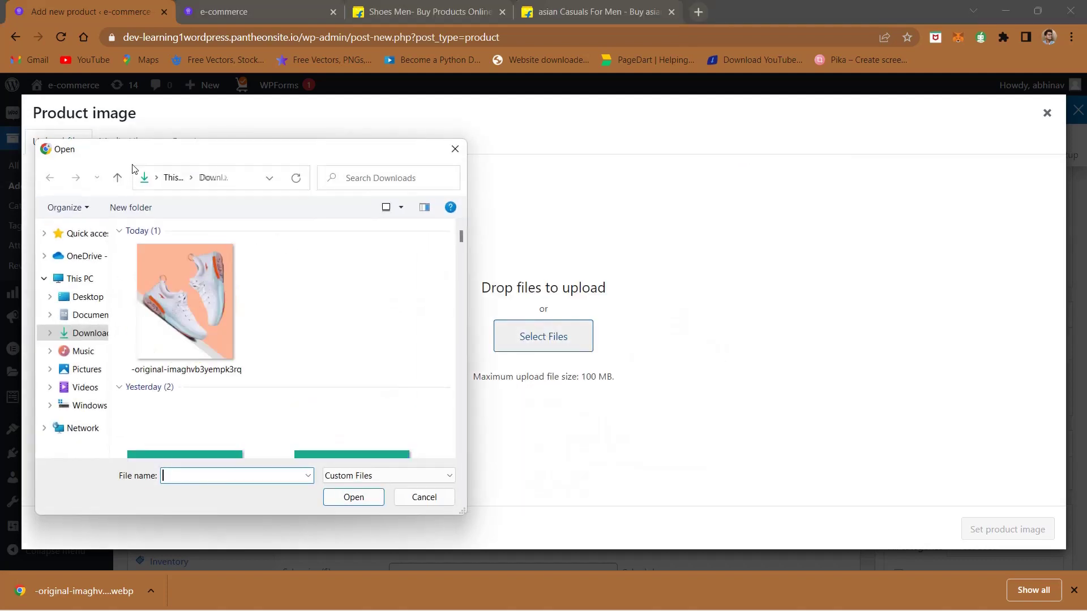
click(179, 310)
click(365, 498)
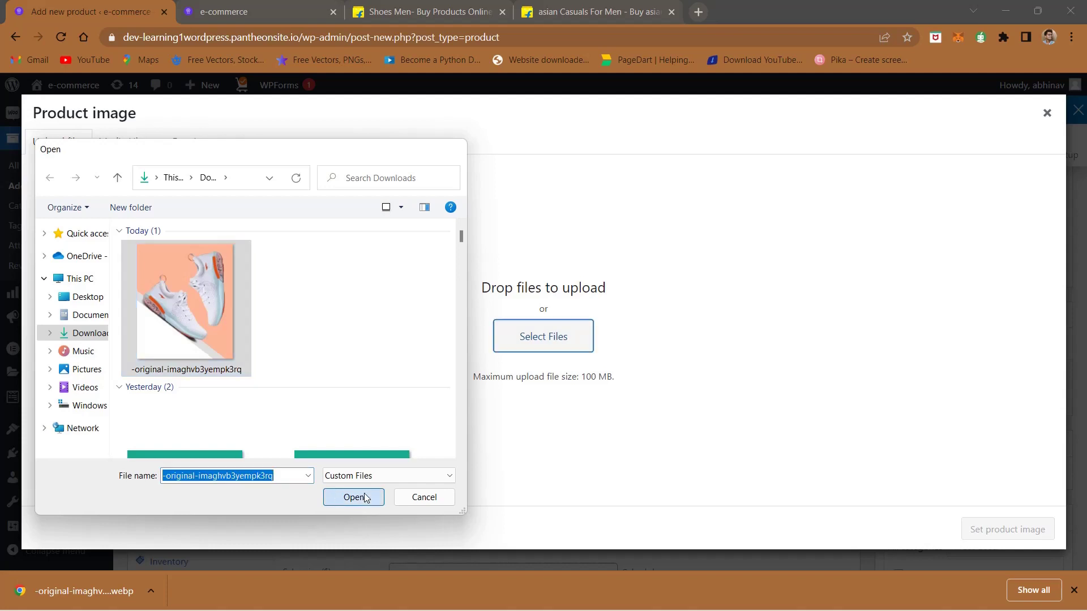
click(1000, 532)
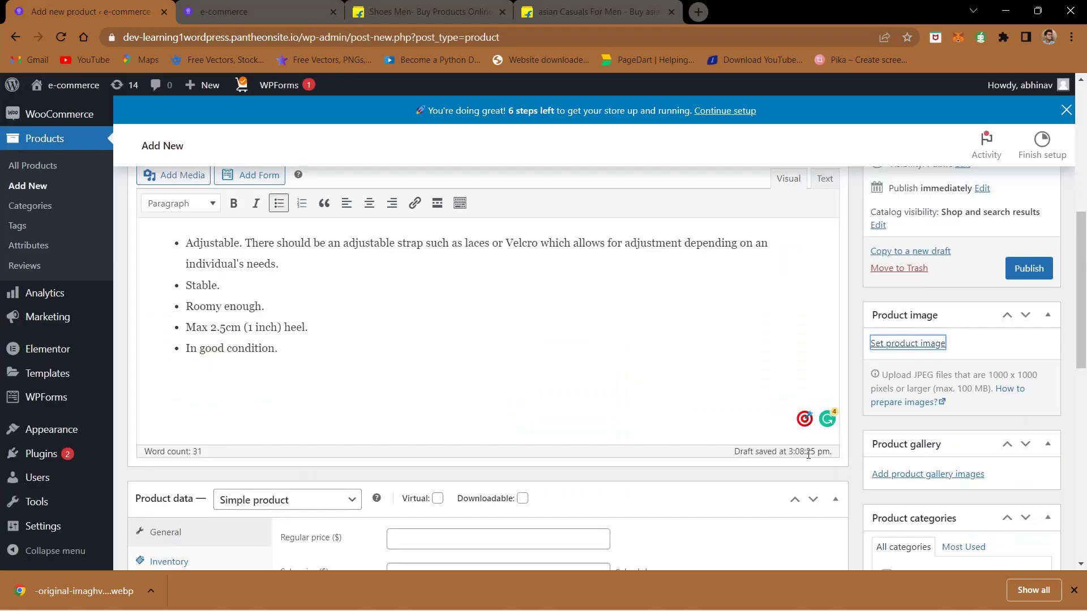
- Set the shoe product's regular price to $50 and its sale price to $45
scroll(808, 455, down, 3)
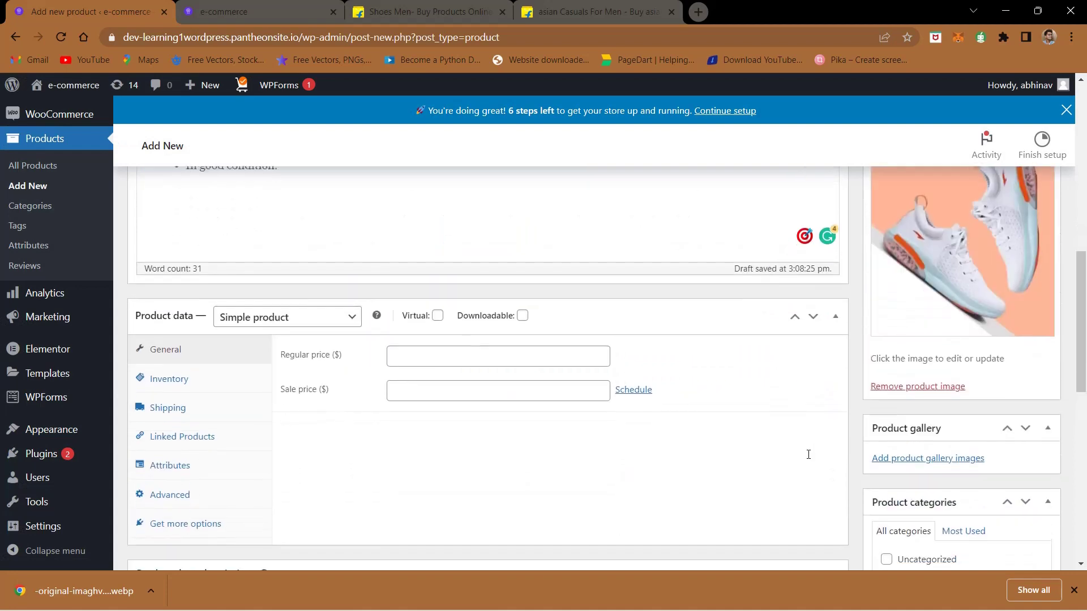
click(436, 355)
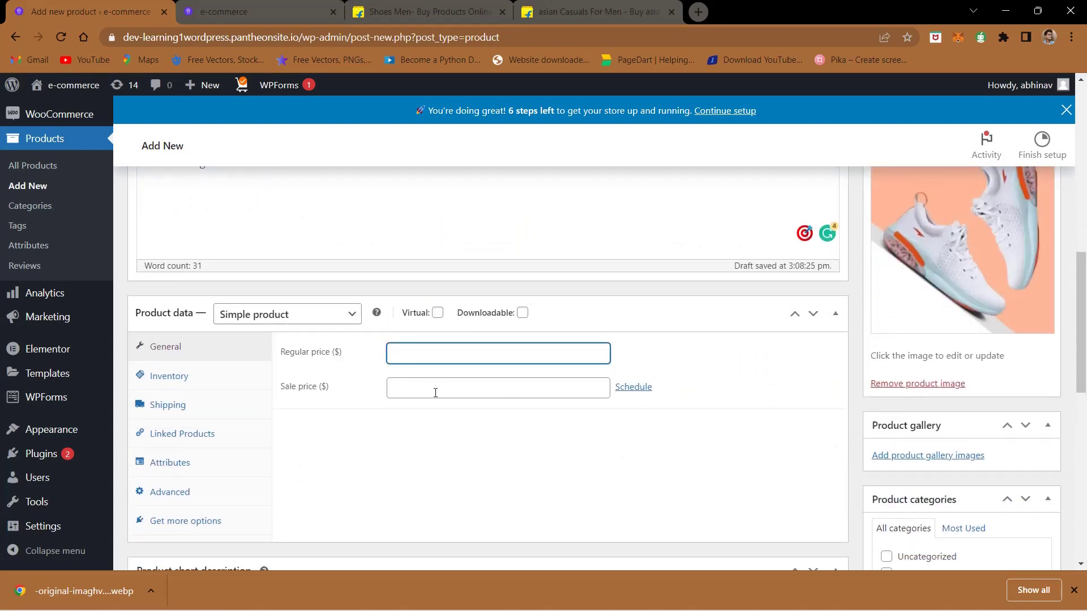
click(436, 393)
click(432, 355)
click(443, 385)
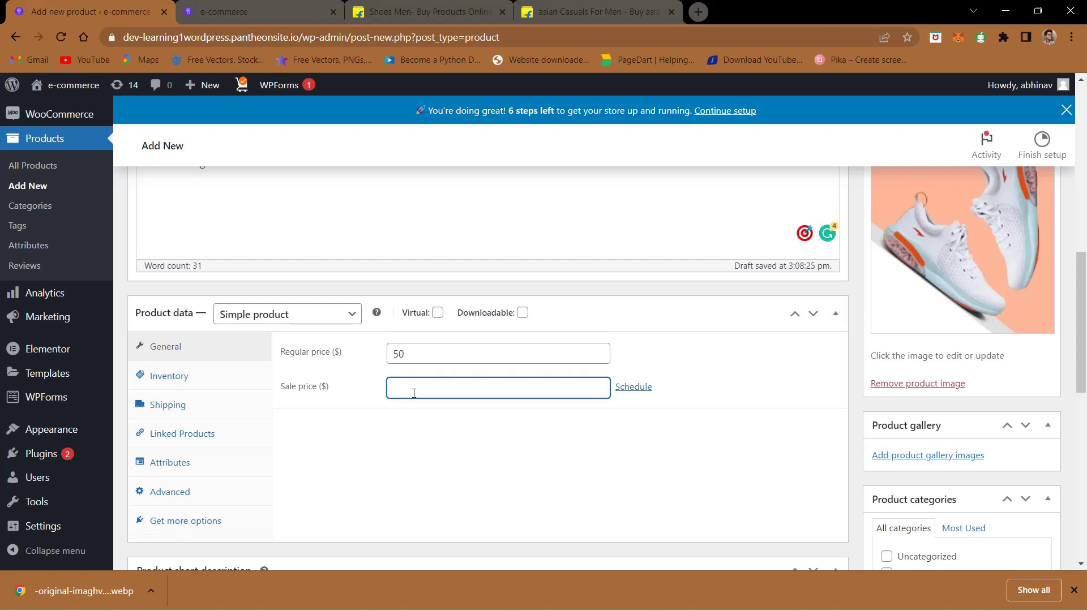
click(398, 409)
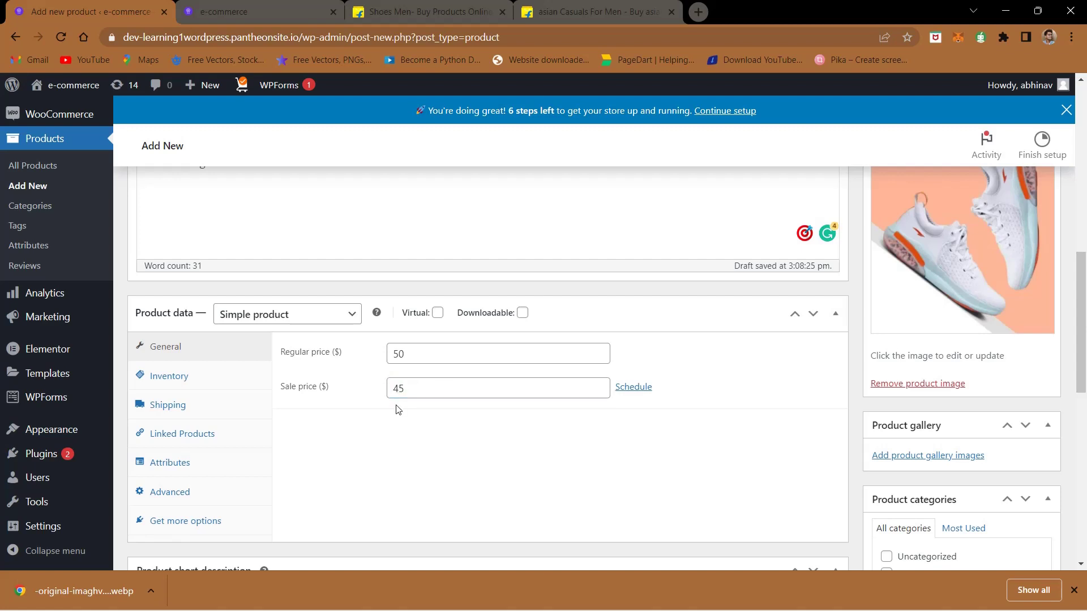
- Add the product tag "shoes" to the new shoe product
scroll(398, 409, down, 5)
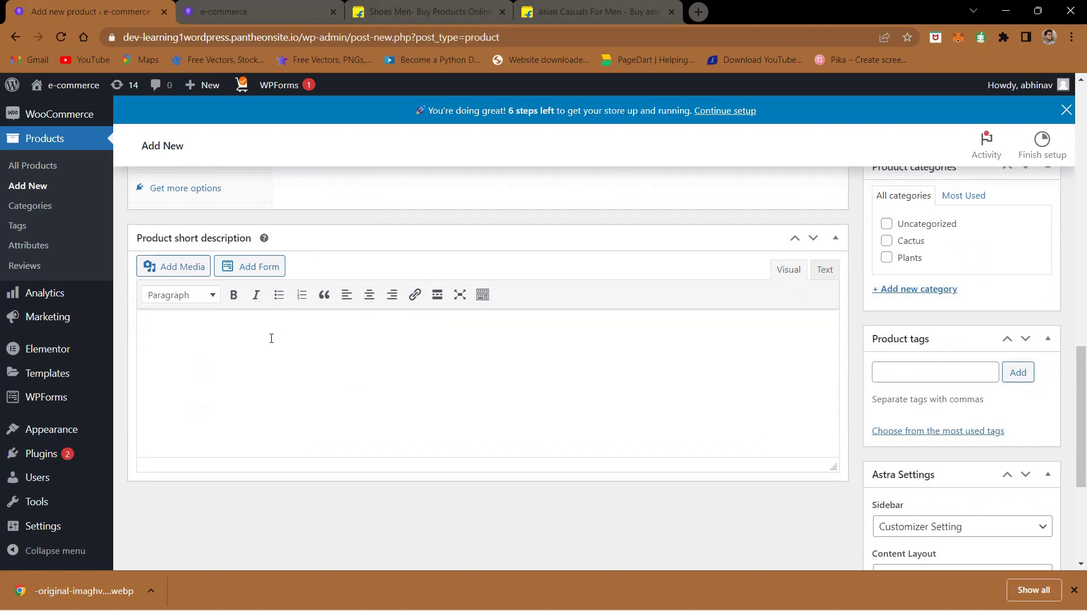
scroll(272, 338, up, 1)
scroll(269, 337, down, 5)
scroll(986, 345, up, 6)
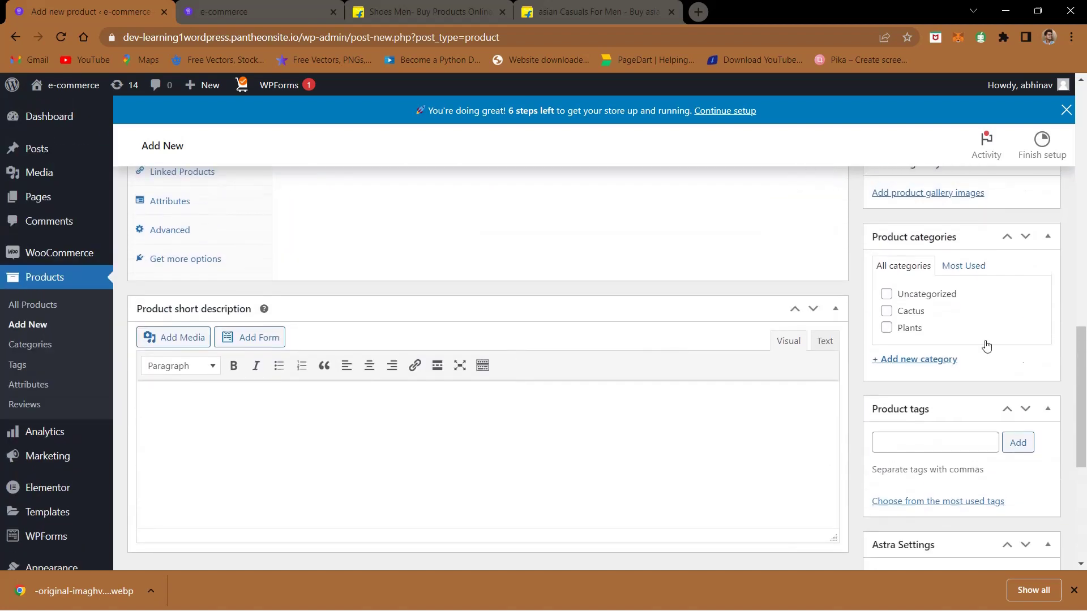
click(890, 449)
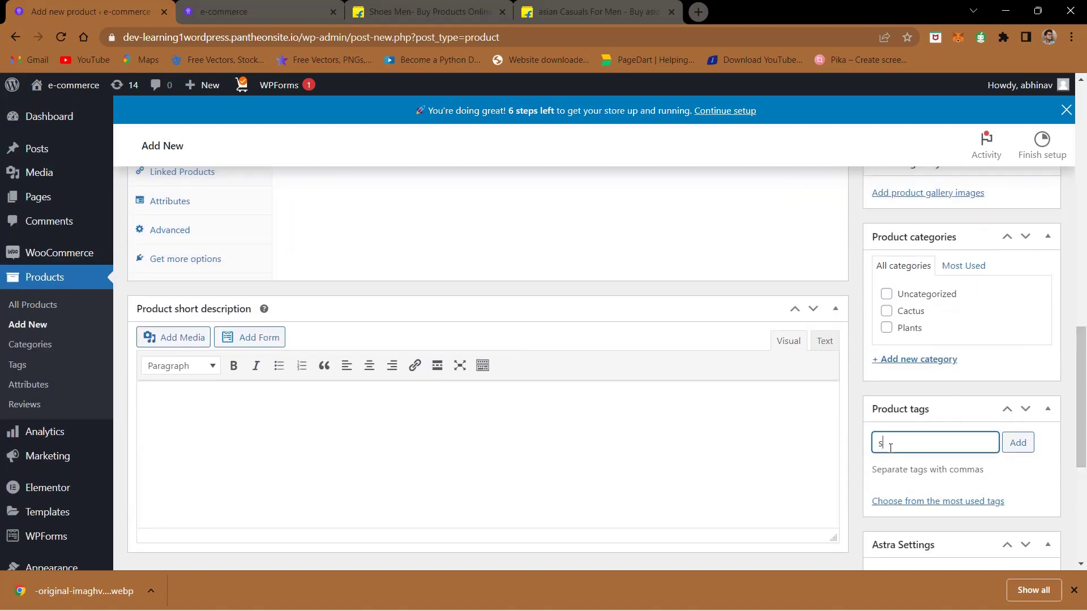
text(shoes)
key(Return)
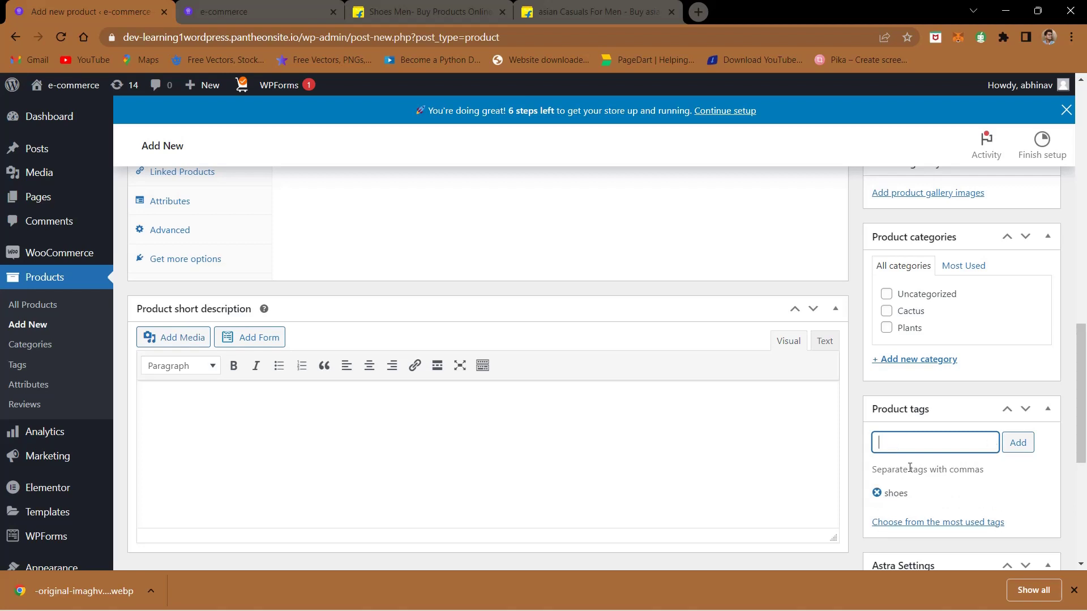
- Create a new product category named "shoes" without a parent and assign it to the shoe product
scroll(910, 467, down, 4)
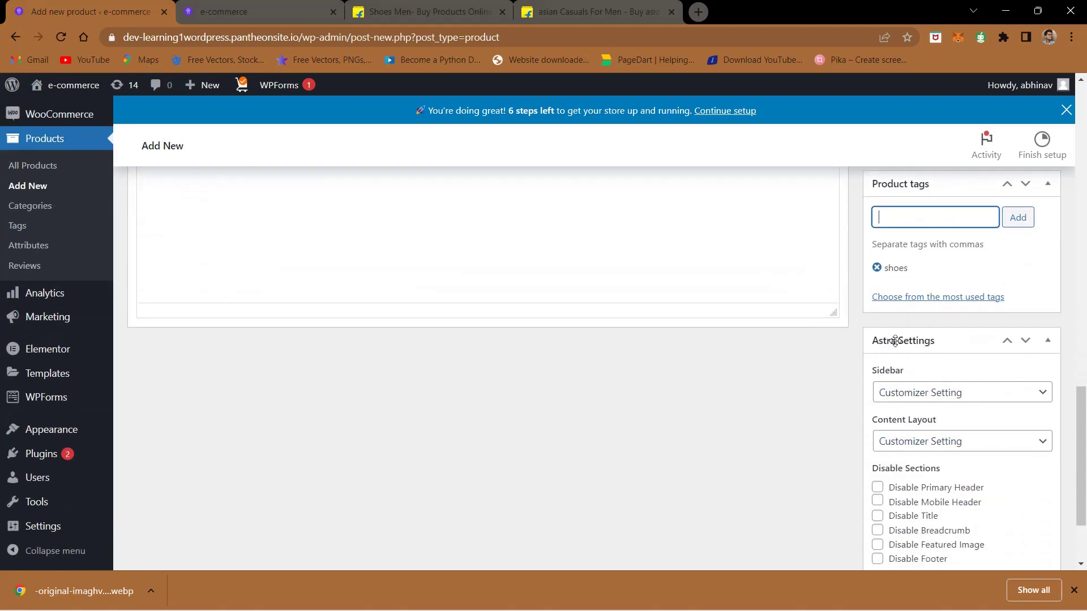
scroll(905, 415, down, 2)
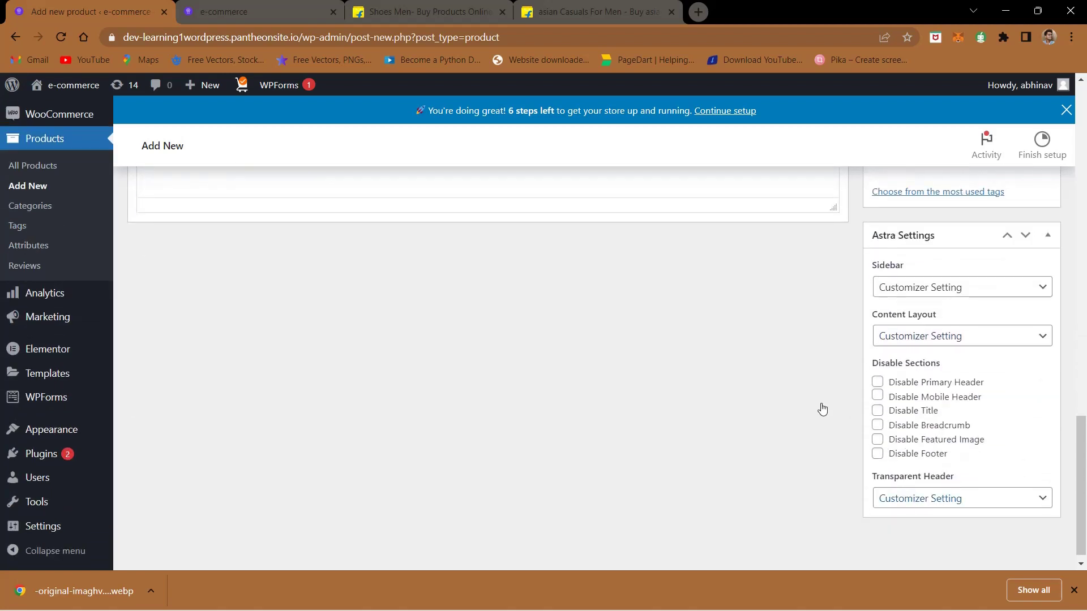
scroll(819, 408, up, 10)
scroll(904, 399, up, 5)
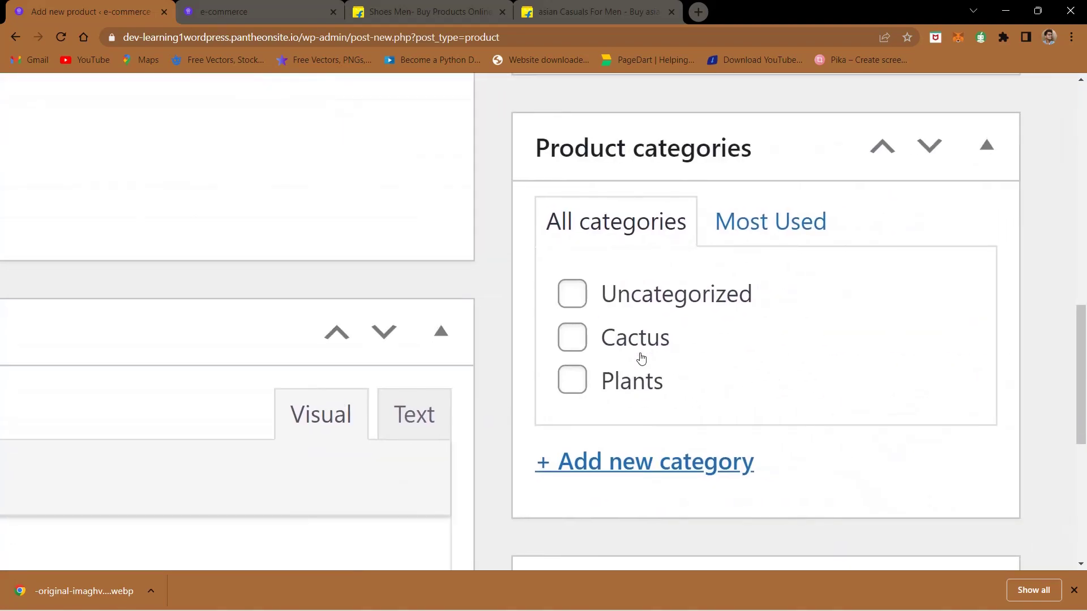
click(621, 475)
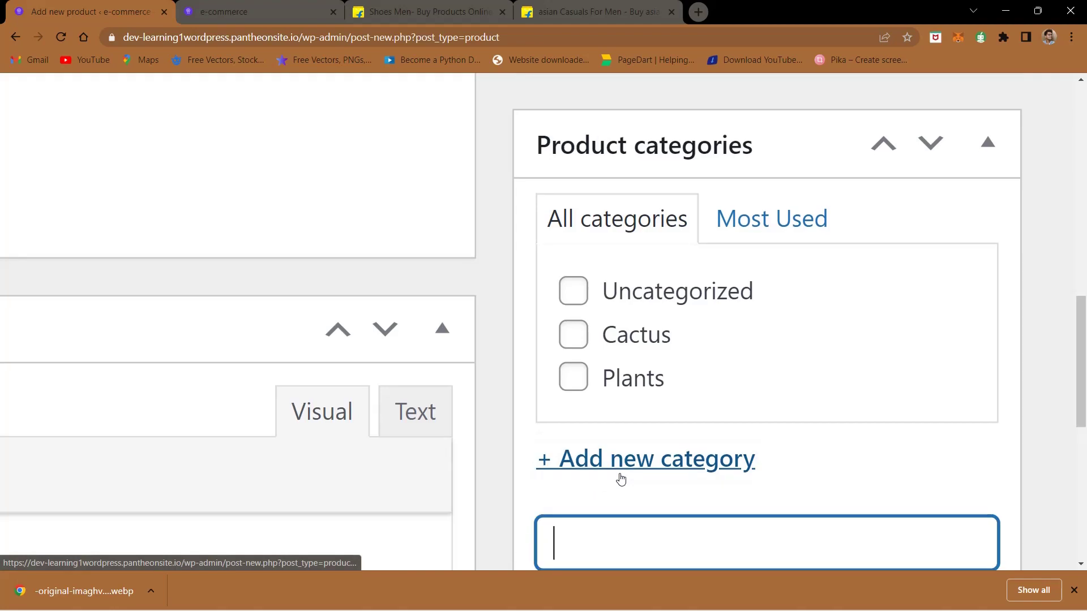
scroll(673, 509, down, 2)
text(shoes)
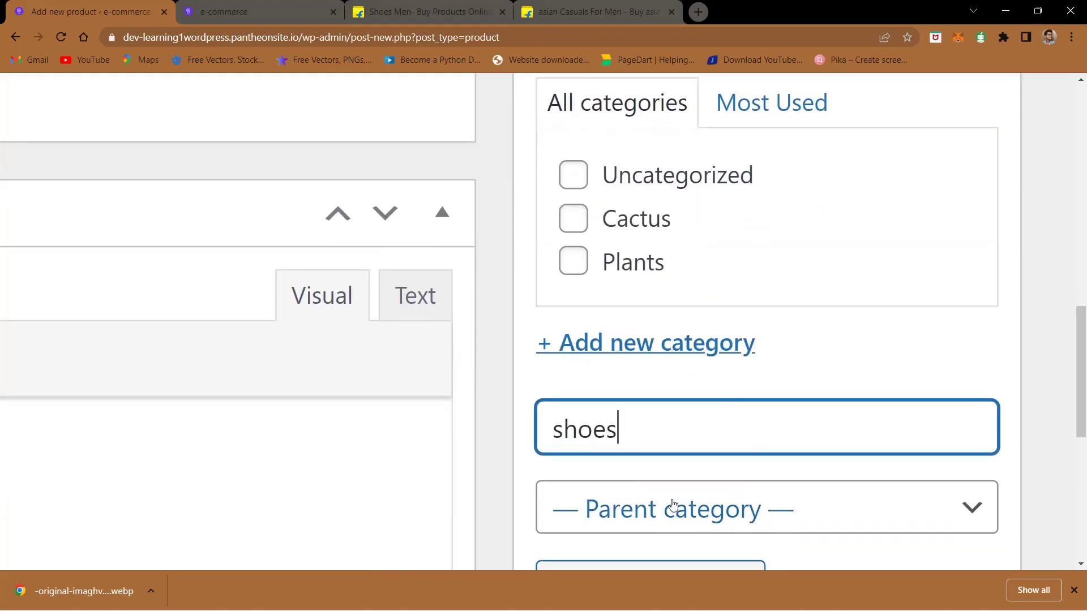
key(Return)
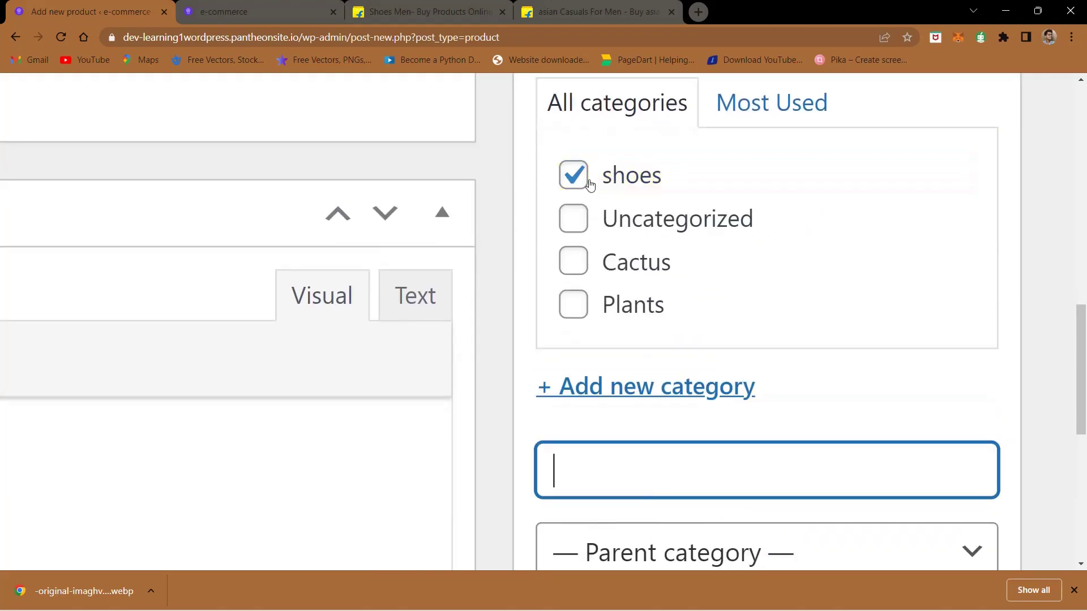
key(ctrl+0)
- Publish the "Casuals For Men (Multicolor)" product and open the list of all products
scroll(586, 178, up, 10)
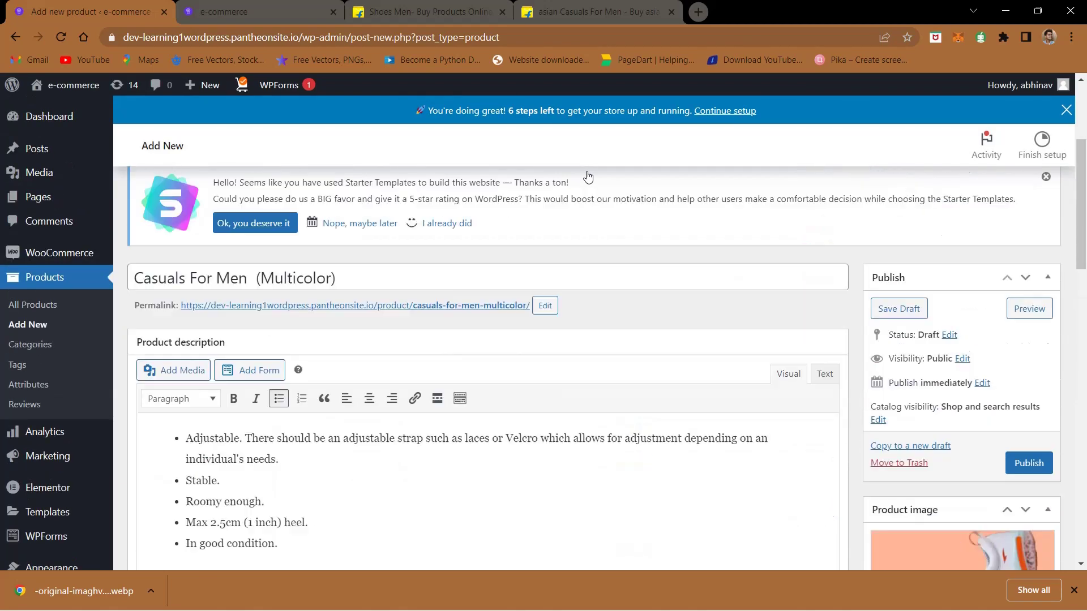
scroll(653, 254, down, 3)
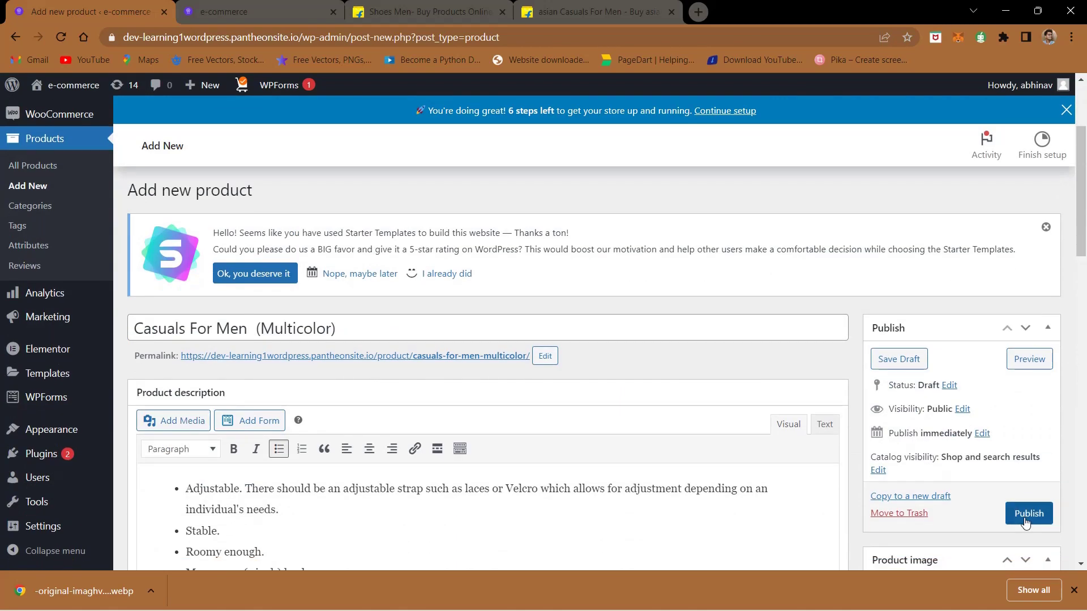
click(1026, 516)
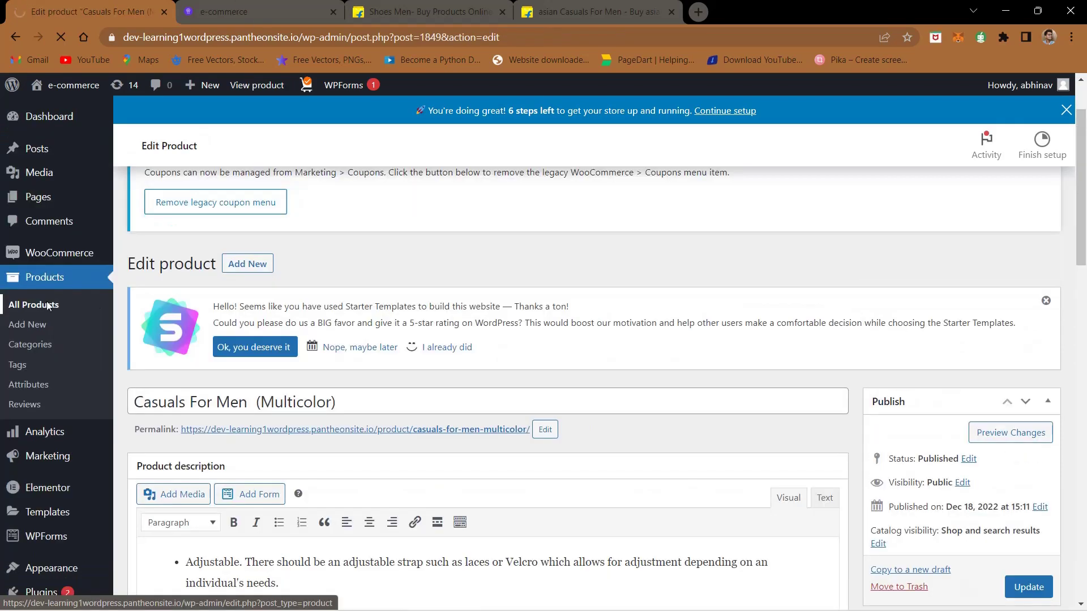
click(22, 314)
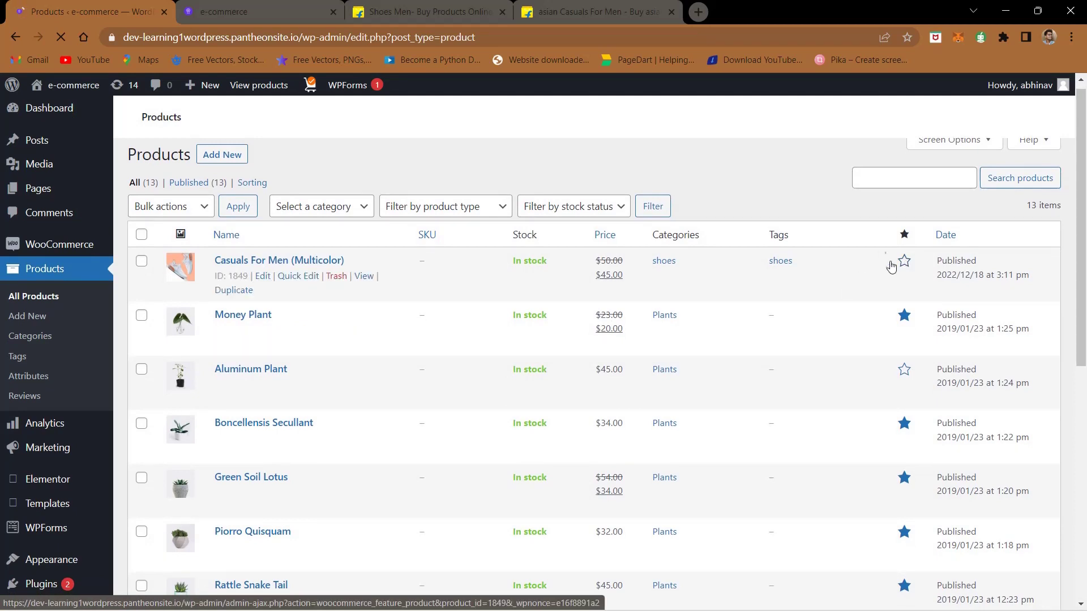
- Mark "Casuals For Men (Multicolor)" as a featured product and check the Featured Plants section of the store homepage
click(906, 266)
drag(257, 15, 151, 169)
drag(185, 117, 258, 12)
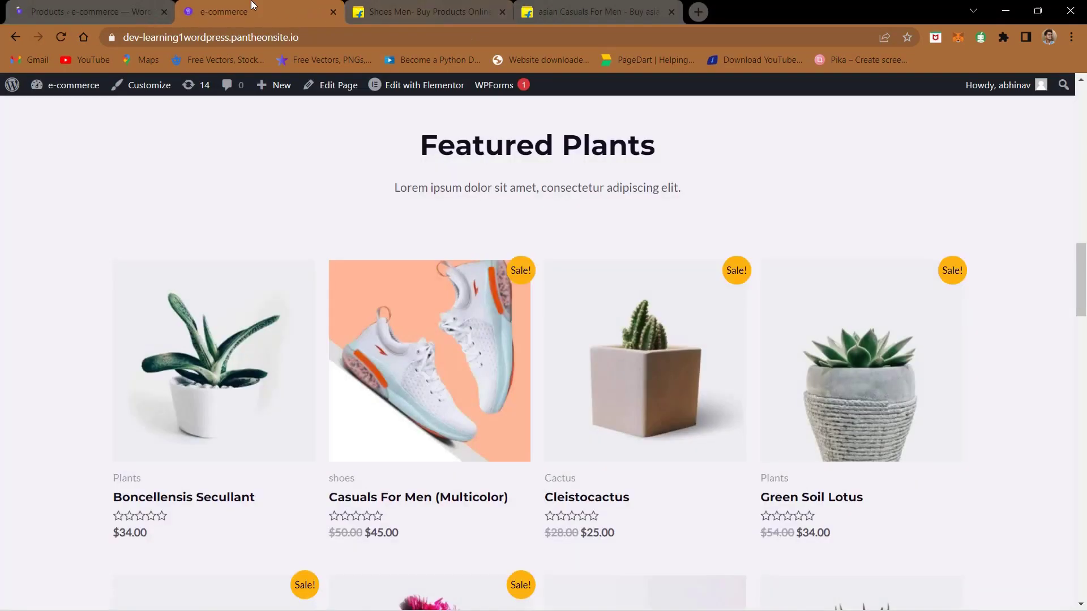
scroll(385, 329, down, 2)
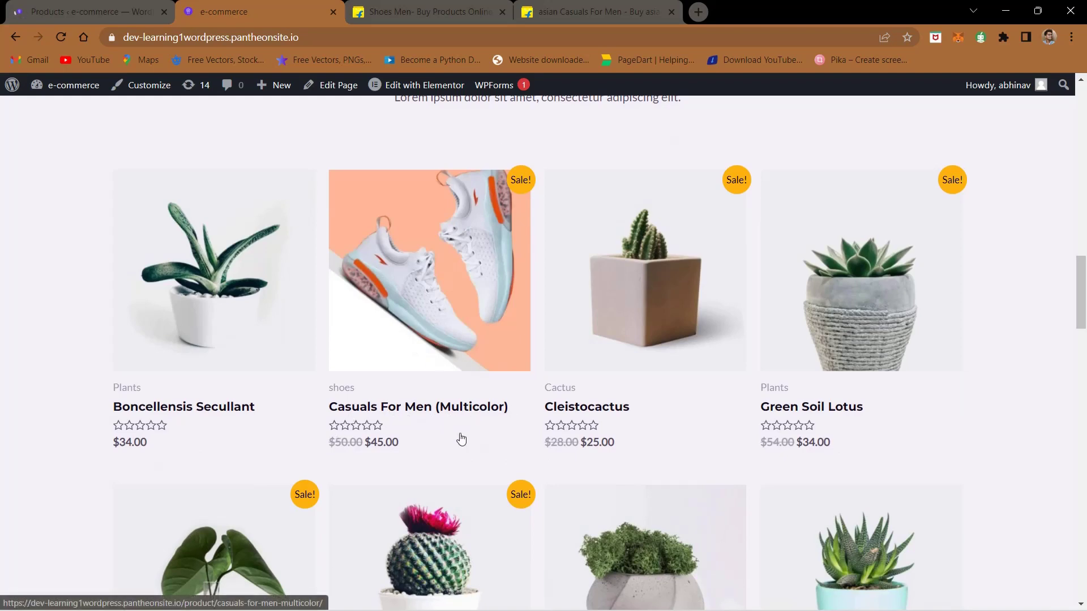
- Remove the featured mark from "Casuals For Men (Multicolor)" in the products list
click(90, 11)
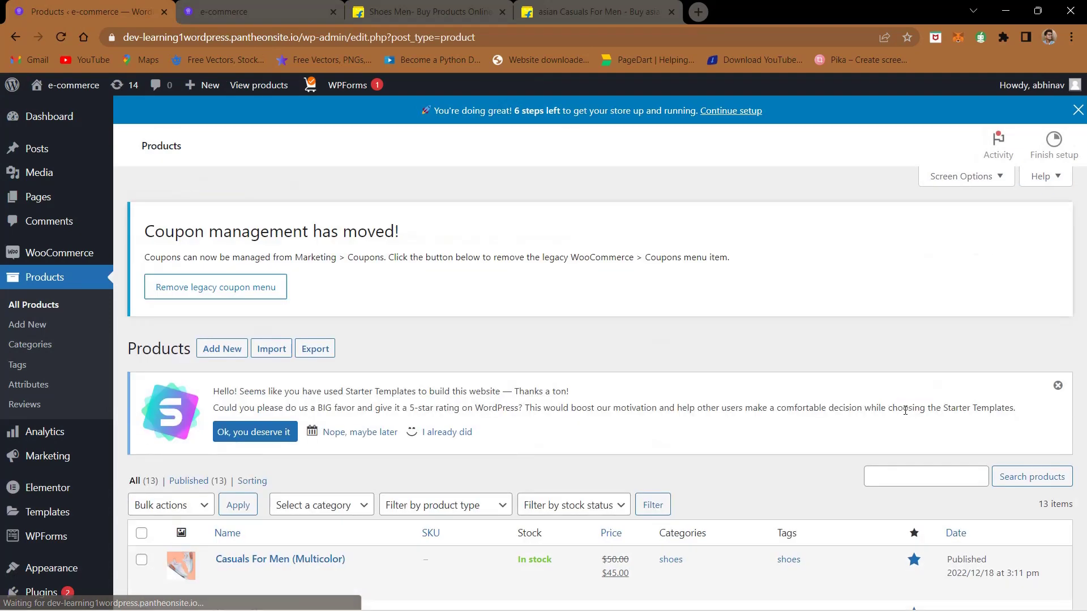
scroll(905, 461, down, 5)
click(904, 334)
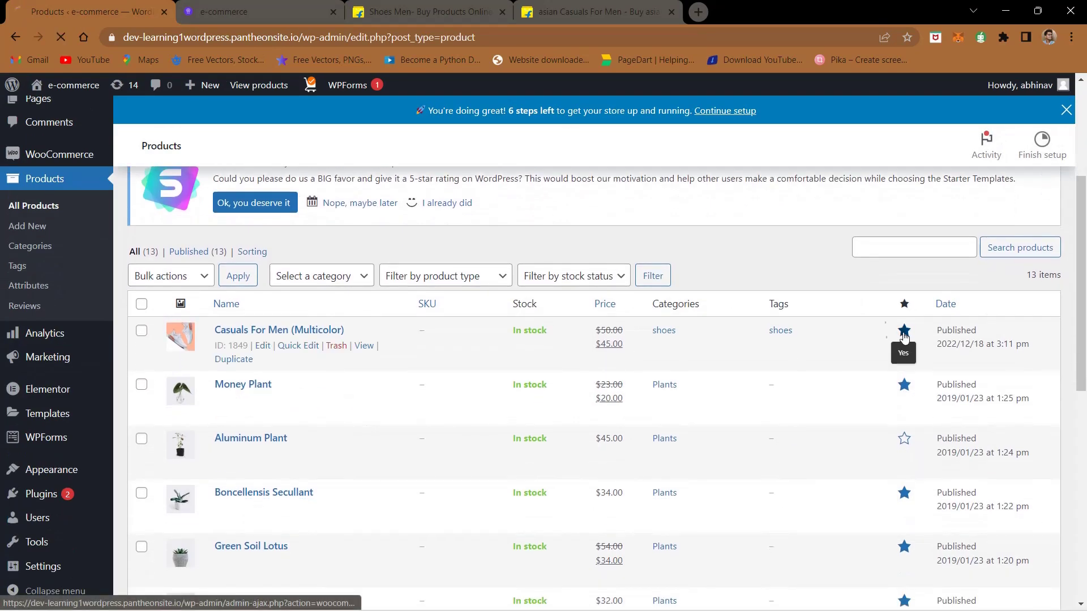
- Reload the store homepage and look through its featured products and collection sections
click(288, 8)
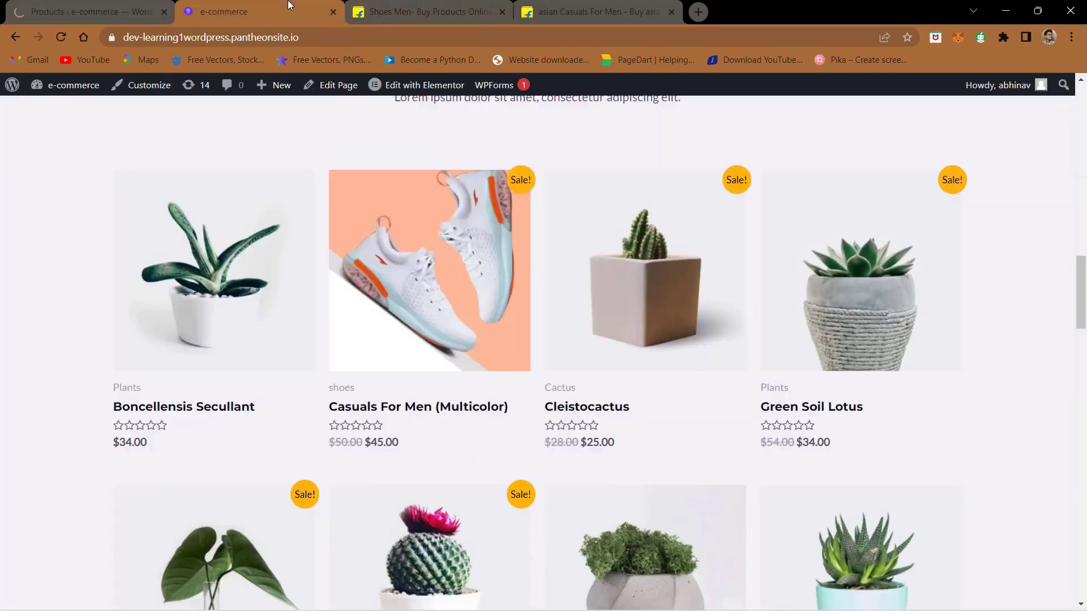
click(61, 39)
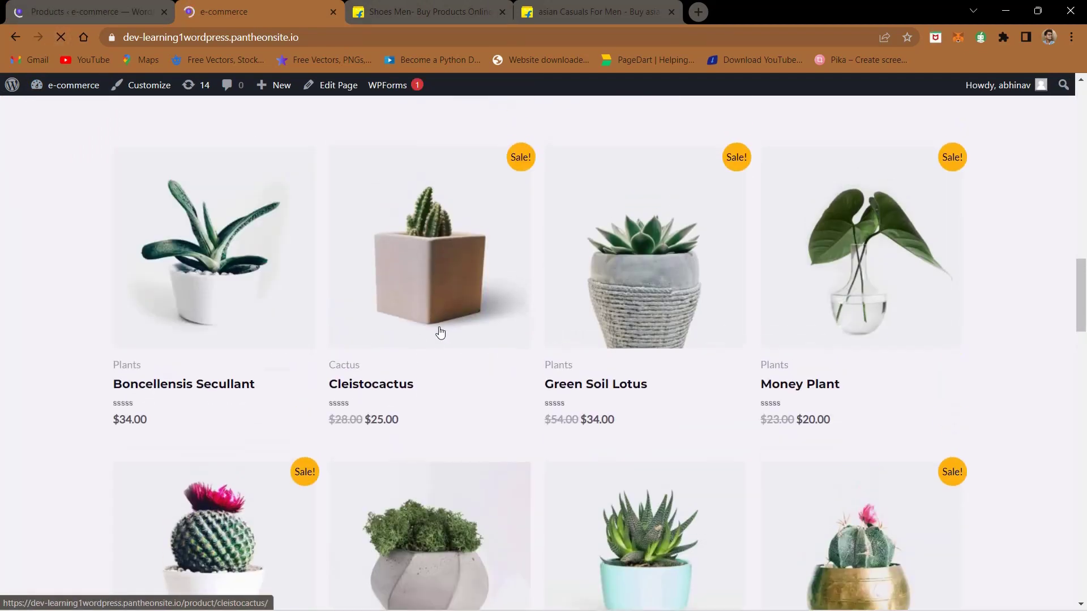
scroll(448, 317, down, 15)
scroll(440, 332, down, 10)
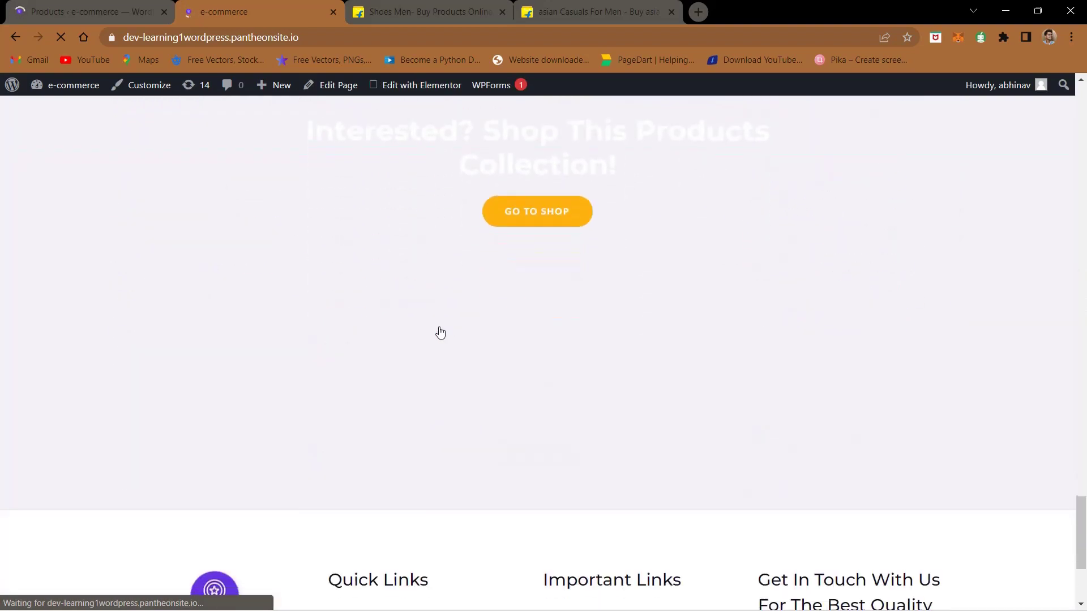
scroll(440, 333, up, 20)
scroll(441, 333, up, 10)
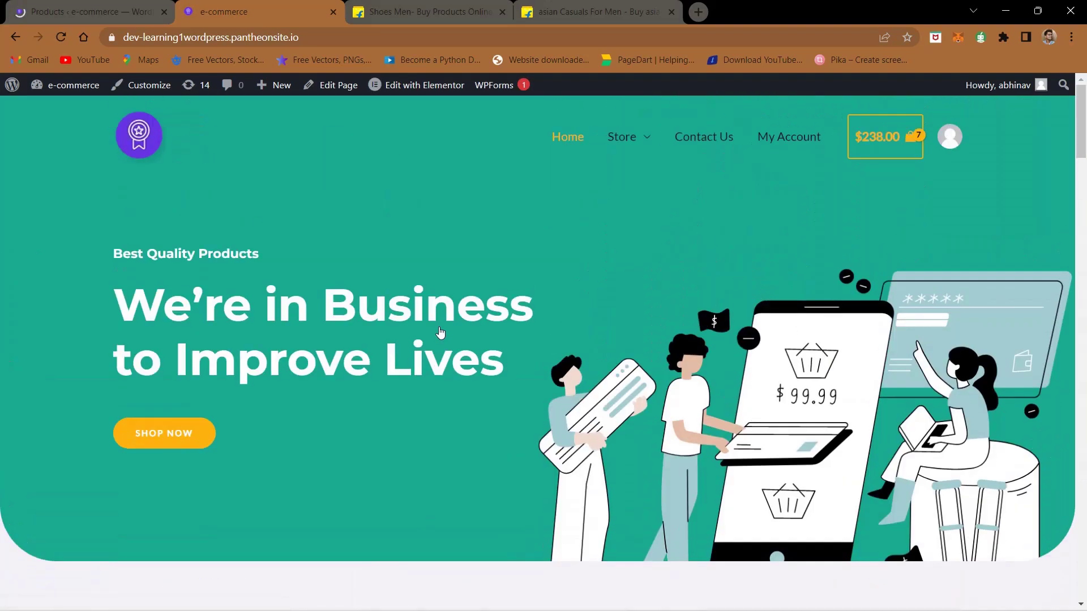
scroll(440, 333, down, 10)
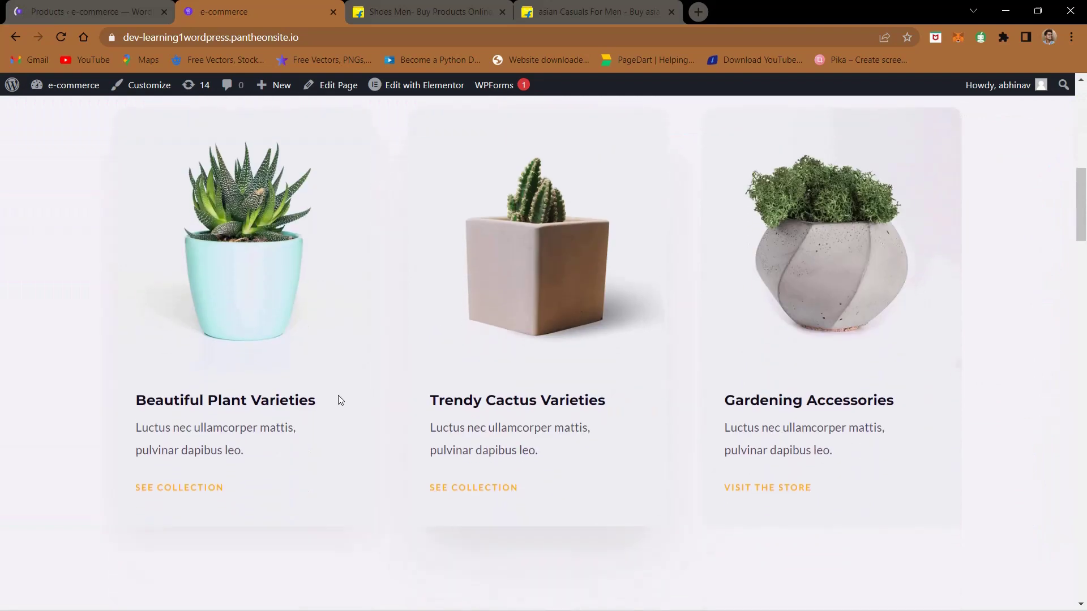
scroll(365, 415, down, 3)
scroll(444, 484, down, 5)
scroll(444, 484, up, 8)
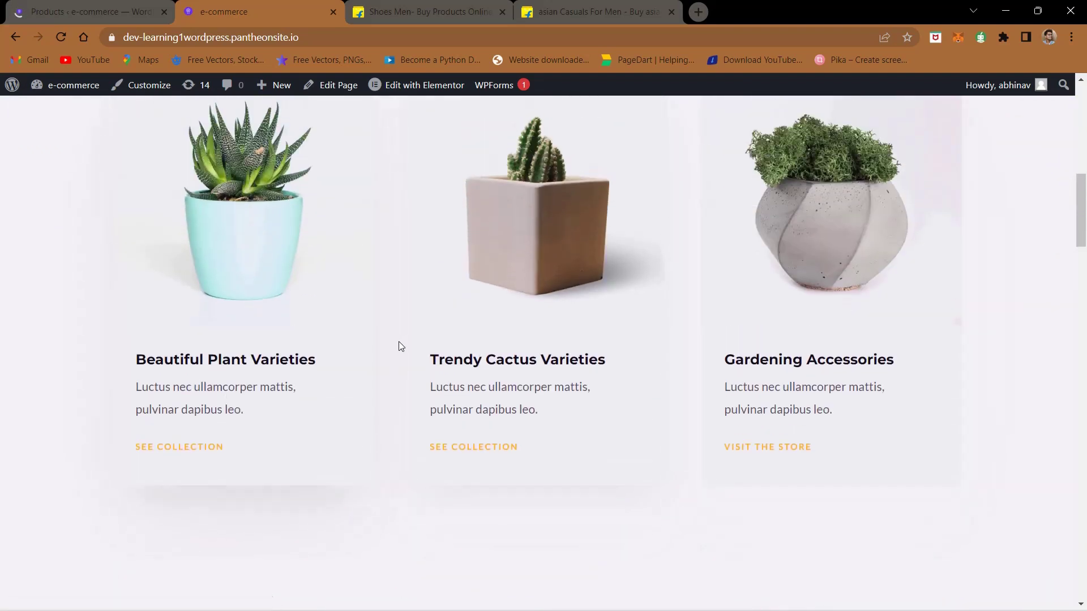
scroll(400, 346, up, 3)
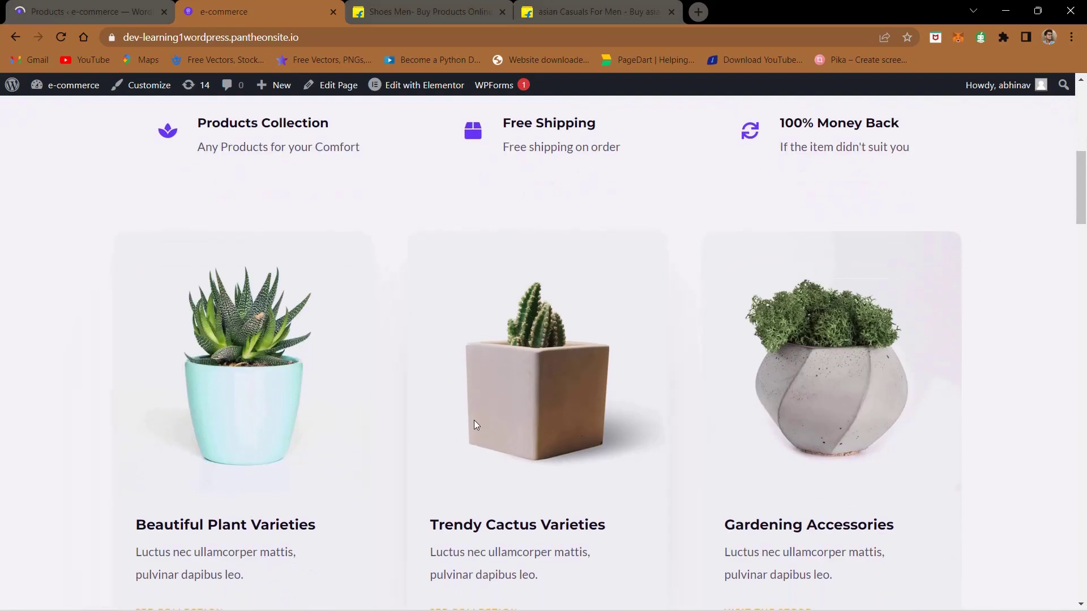
scroll(396, 434, down, 4)
- Return to the admin products list and review the added T-shirt and shoe products with their categories
click(109, 6)
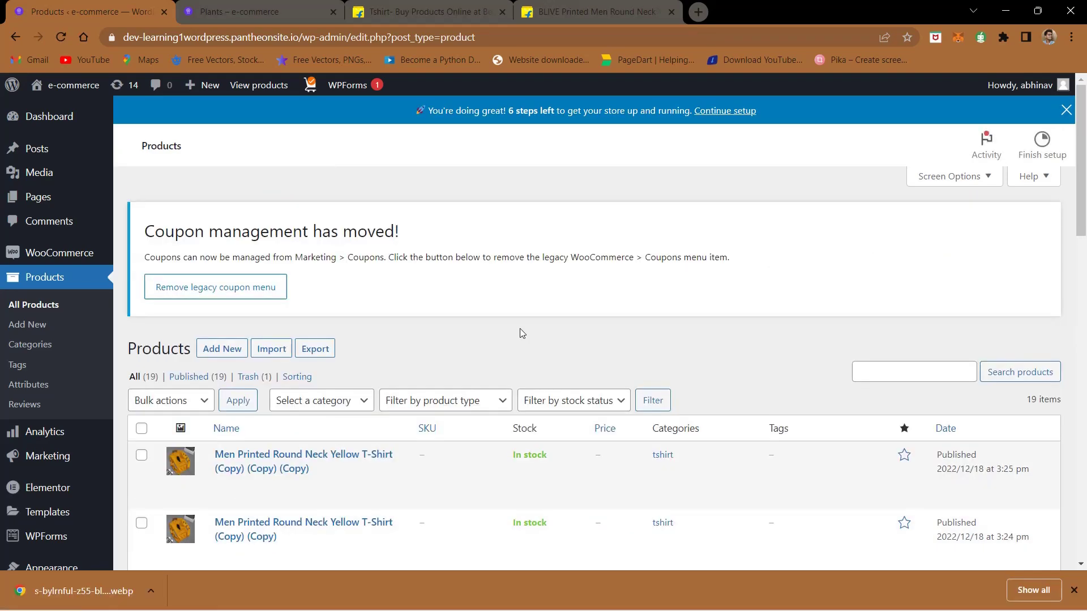
scroll(520, 333, down, 3)
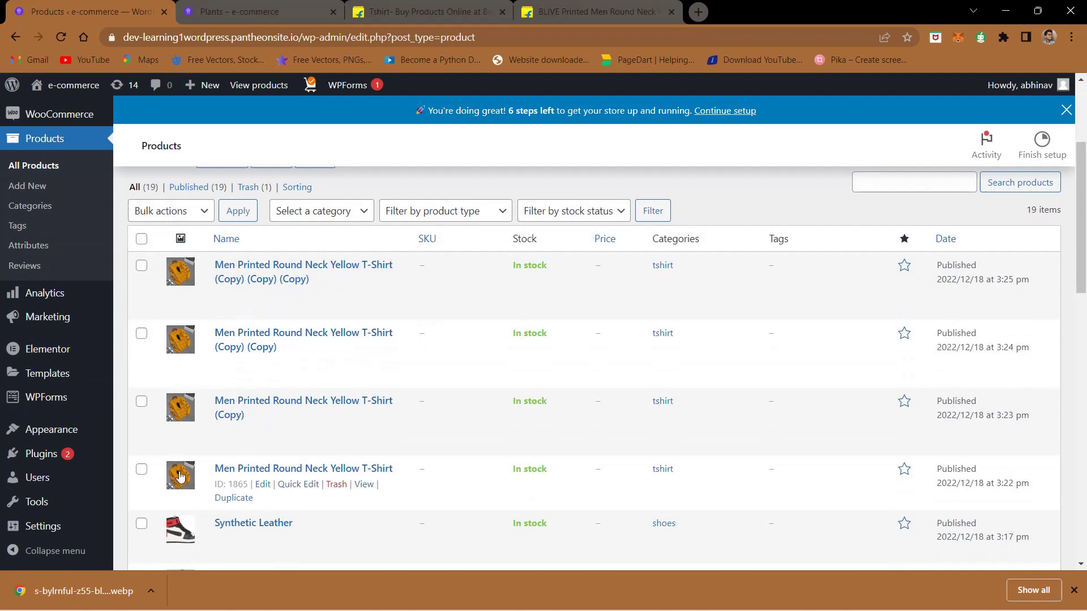
scroll(180, 479, down, 4)
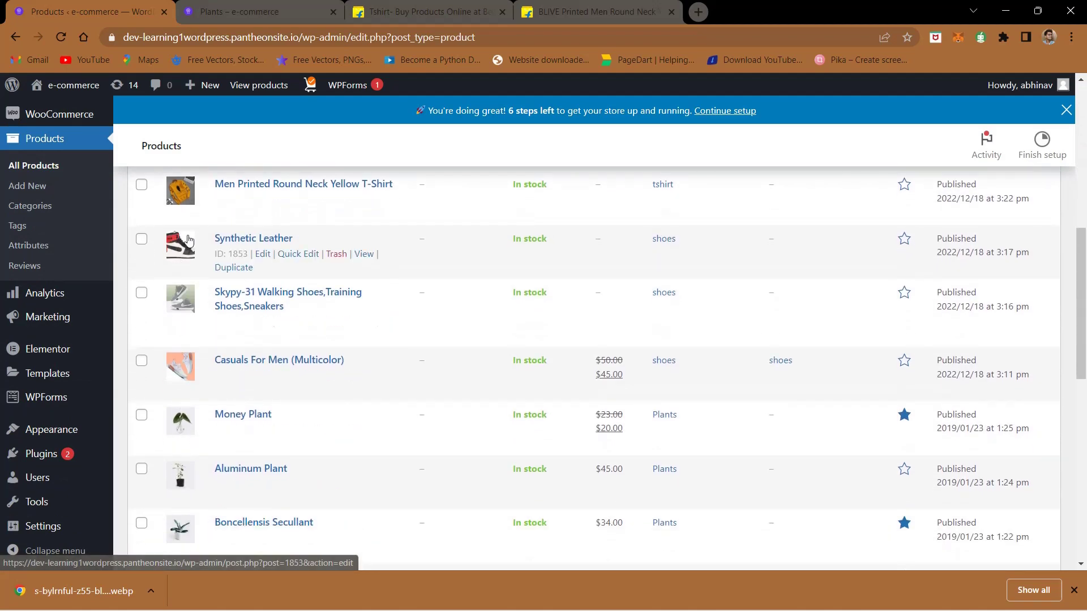
scroll(189, 309, up, 10)
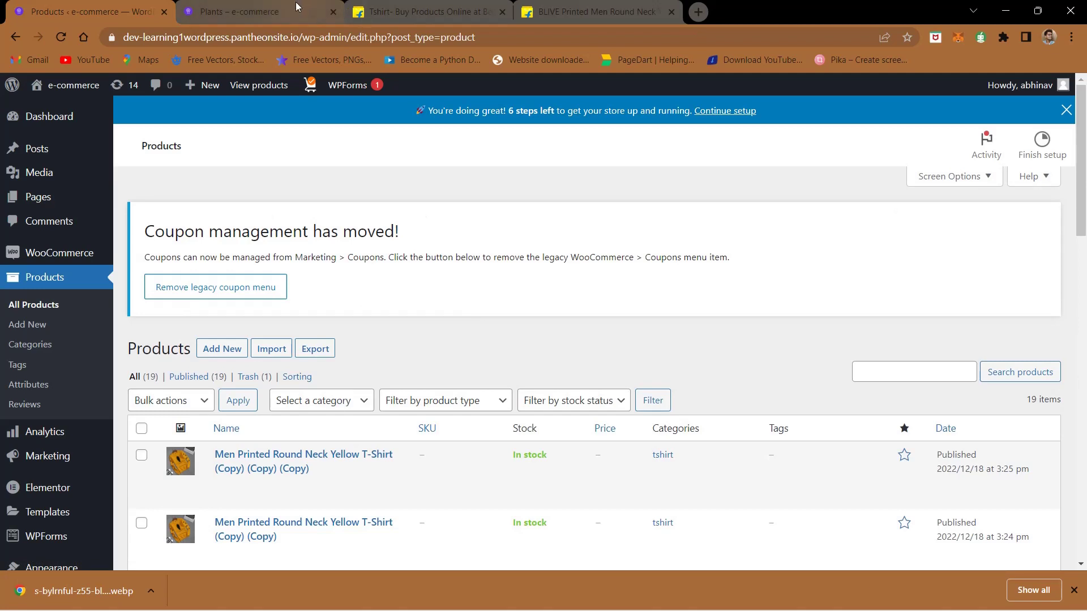
mouse_move(296, 6)
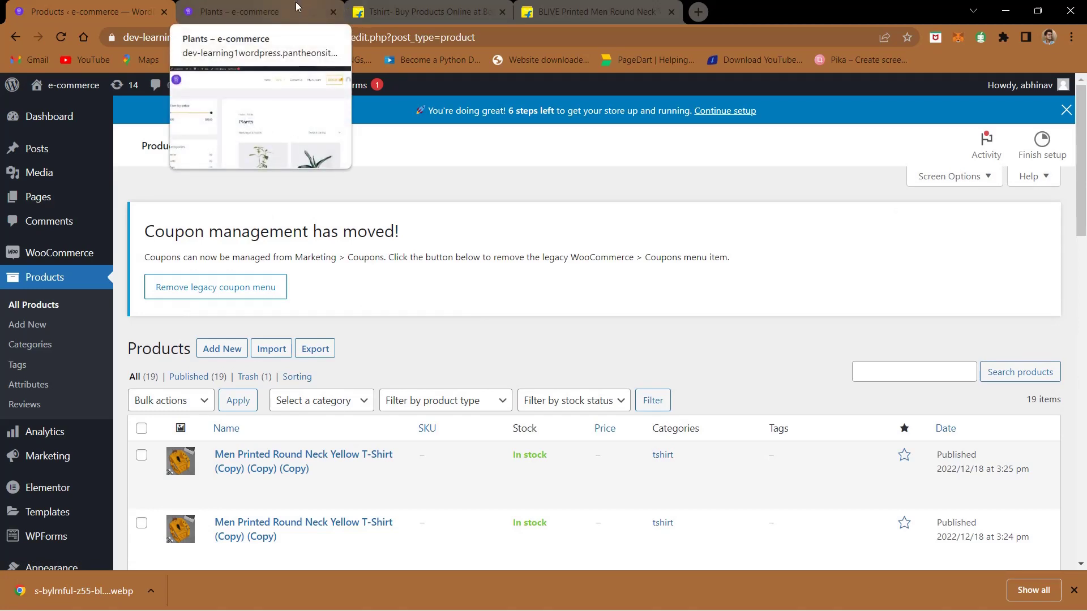
scroll(391, 261, down, 6)
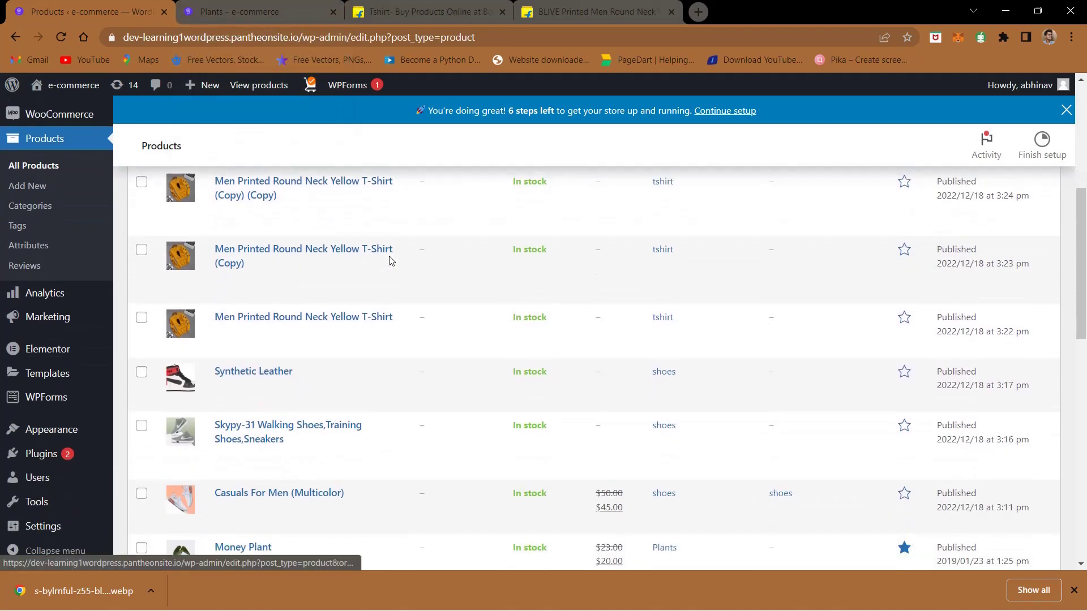
- Open the store homepage and check which categories the Store submenu offers
click(251, 7)
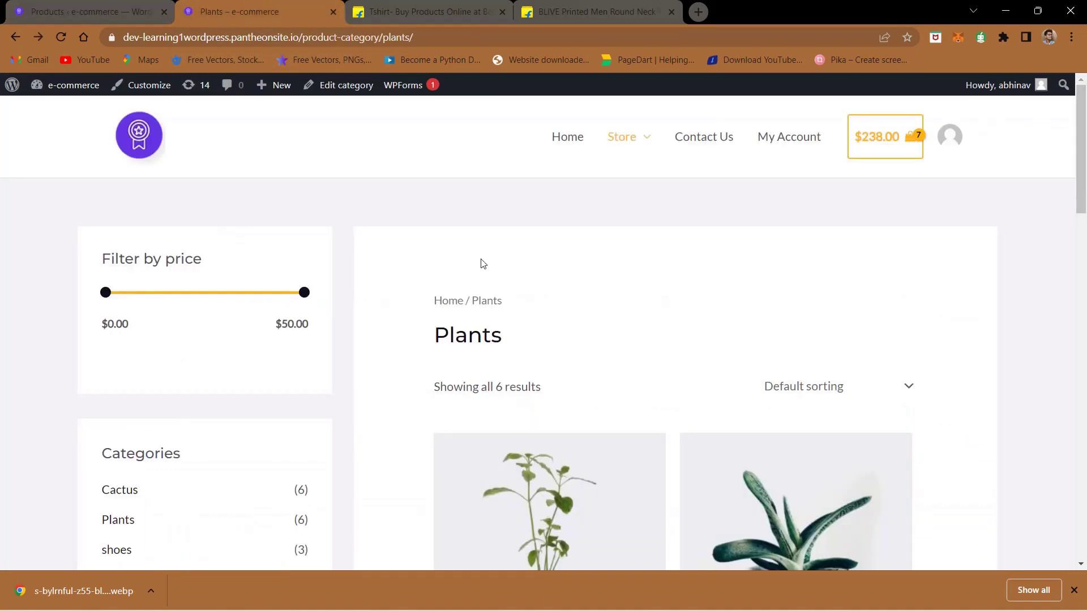
click(578, 146)
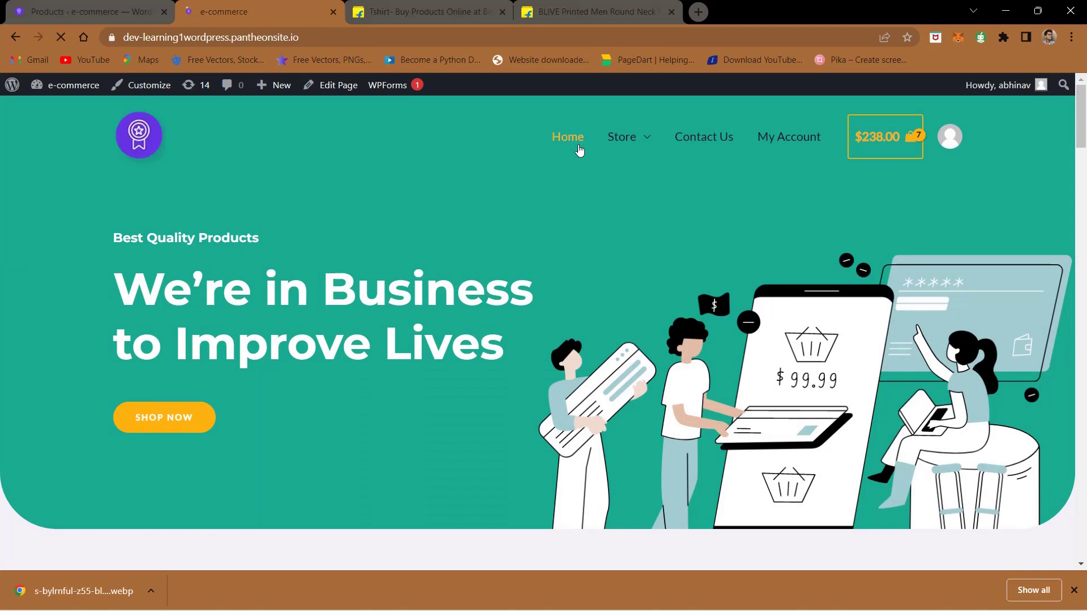
mouse_move(634, 140)
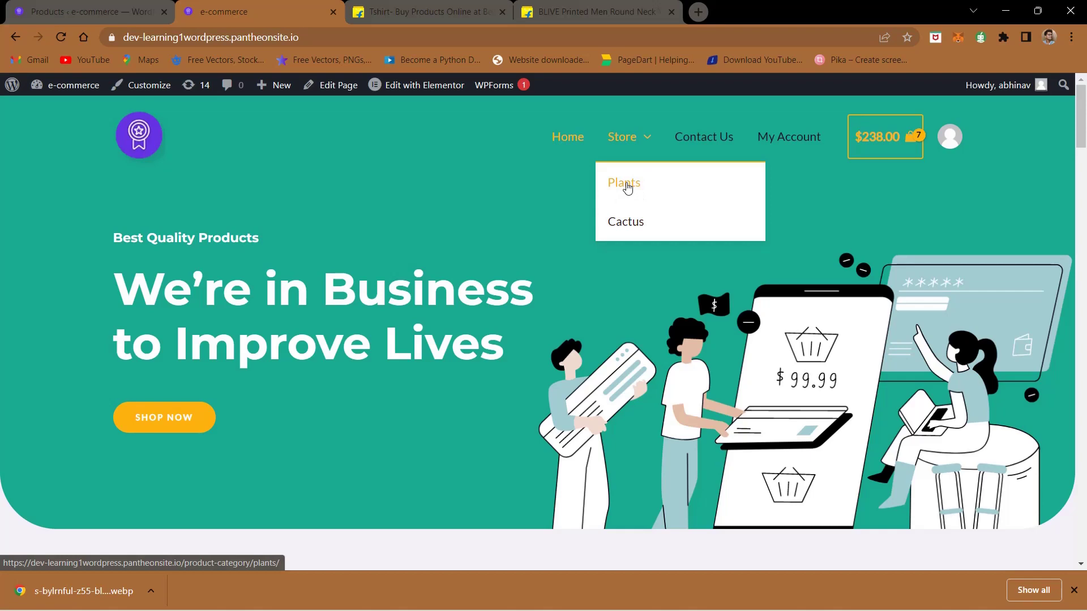
- Return to the admin, open the Menus page under Appearance, and close the two shopping-site tabs
click(110, 5)
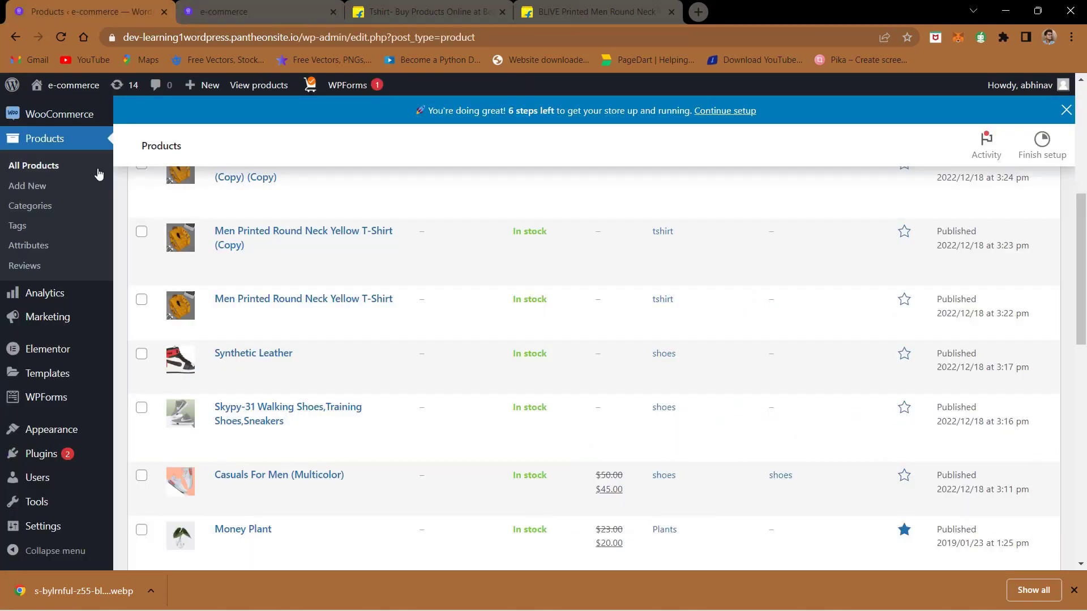
scroll(125, 286, down, 3)
mouse_move(21, 433)
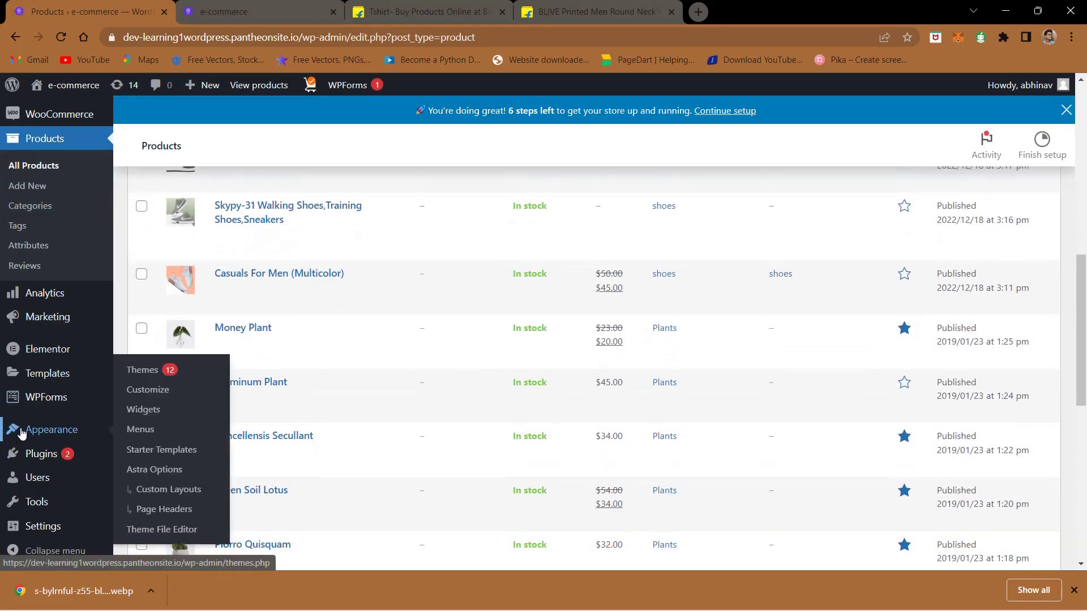
scroll(21, 433, up, 5)
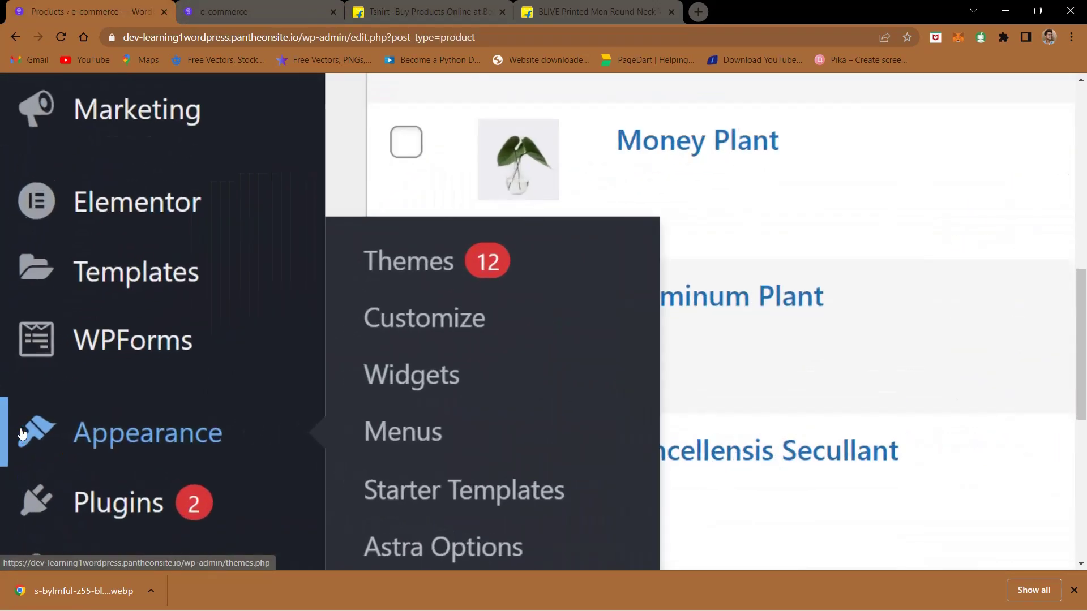
click(396, 433)
scroll(396, 433, down, 5)
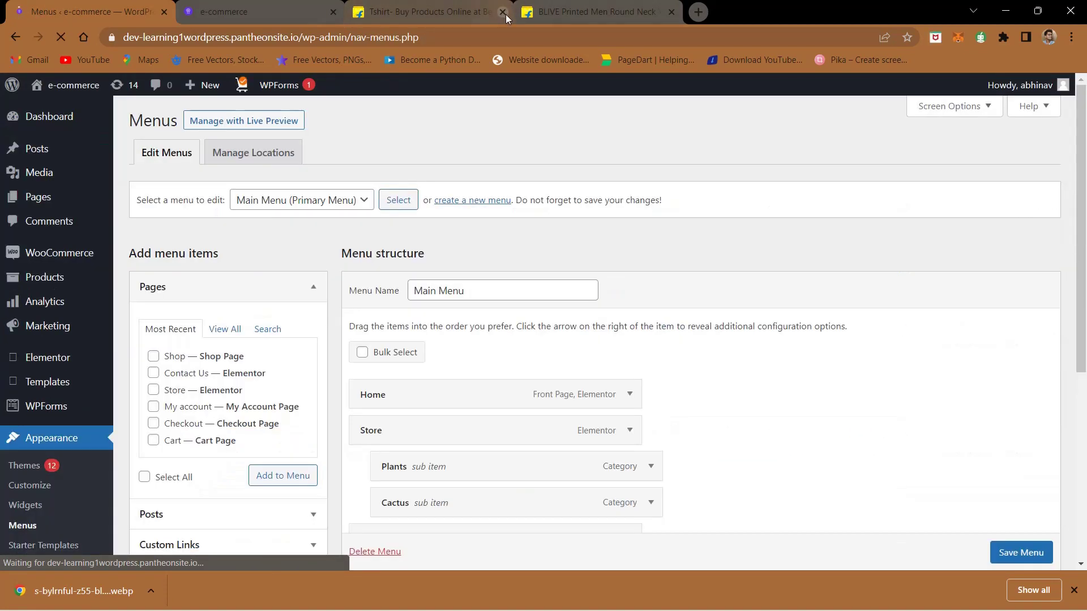
click(502, 11)
click(502, 11)
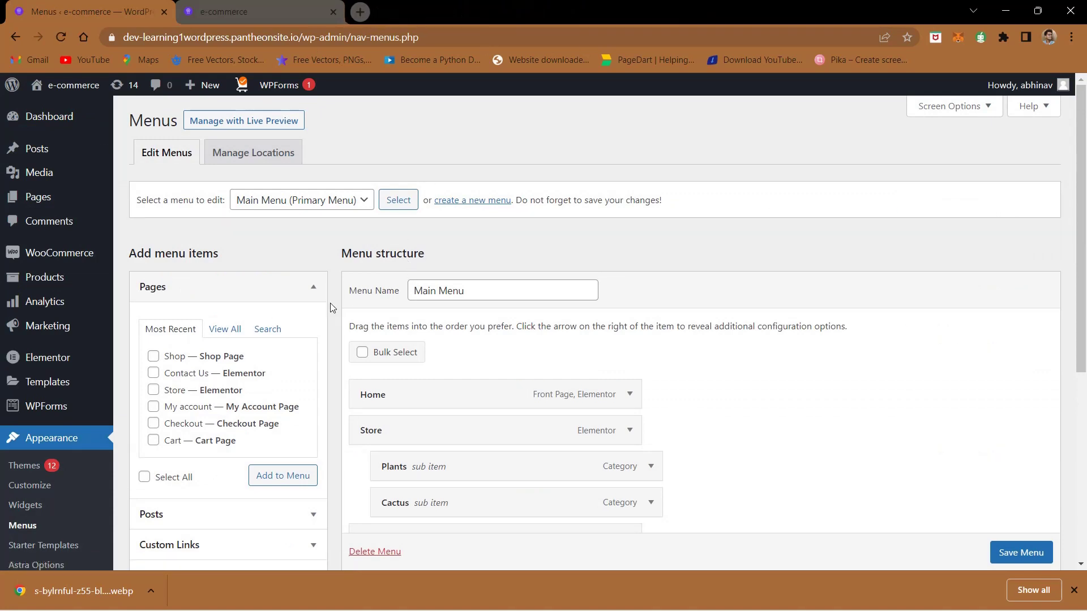
- Load Main Menu (Primary Menu) for editing and examine its structure and the Categories item source
scroll(411, 276, down, 1)
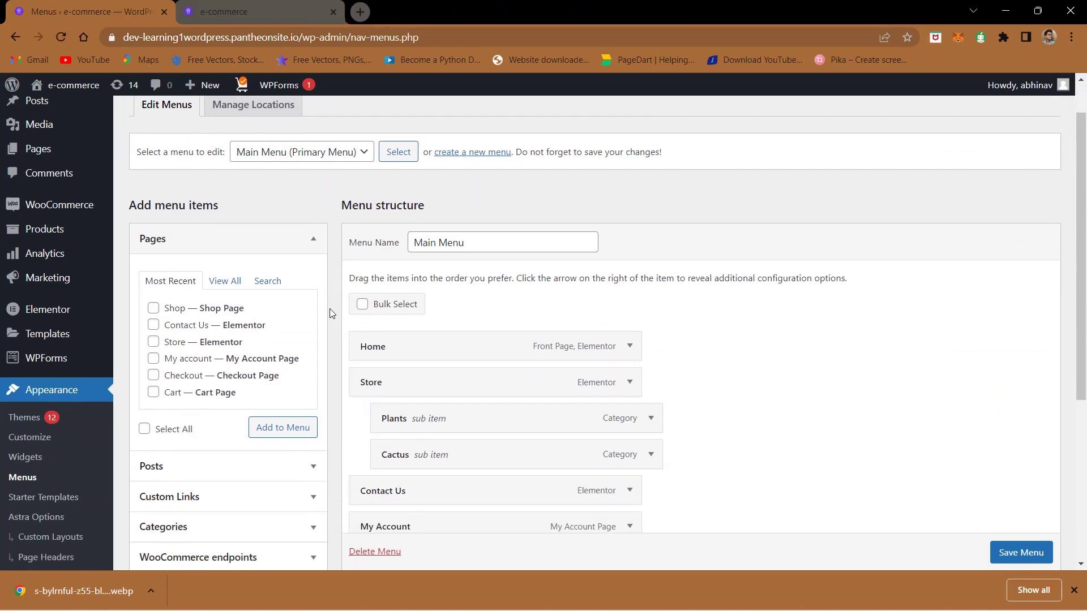
scroll(340, 234, up, 1)
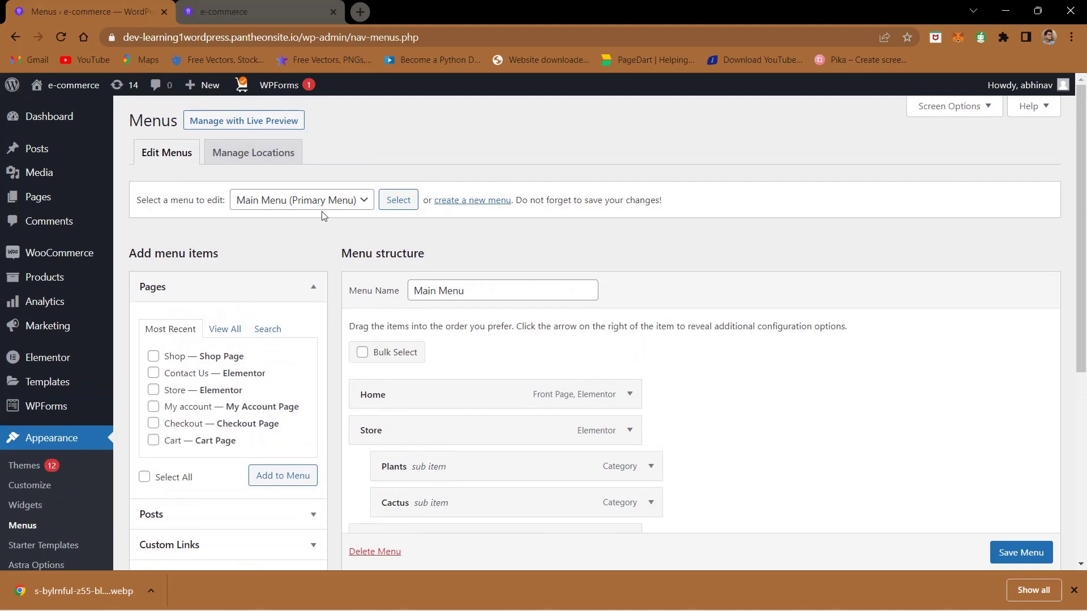
scroll(304, 195, up, 5)
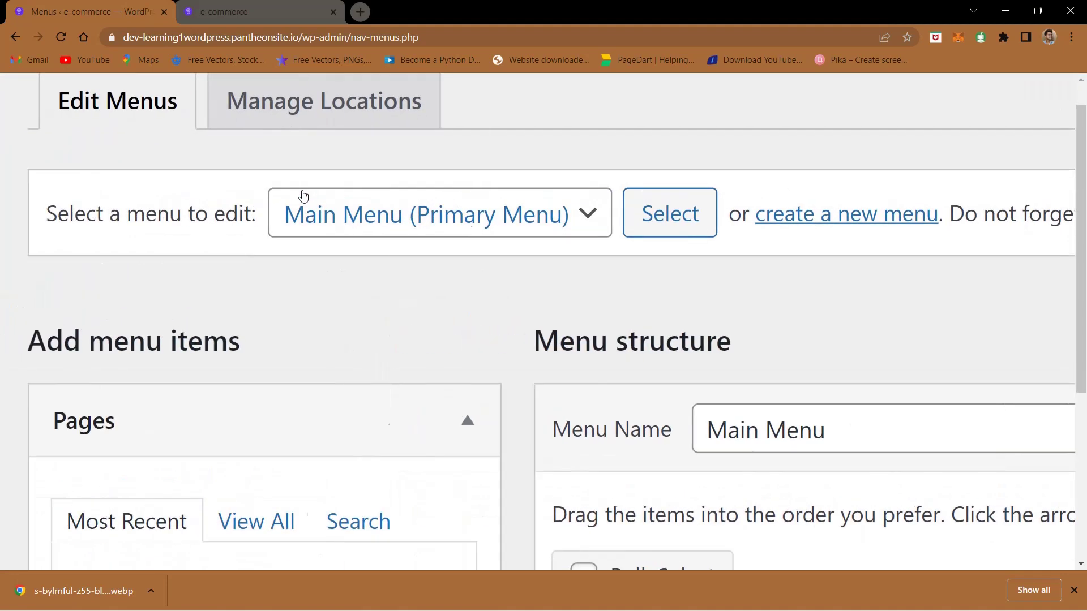
scroll(209, 189, left, 2)
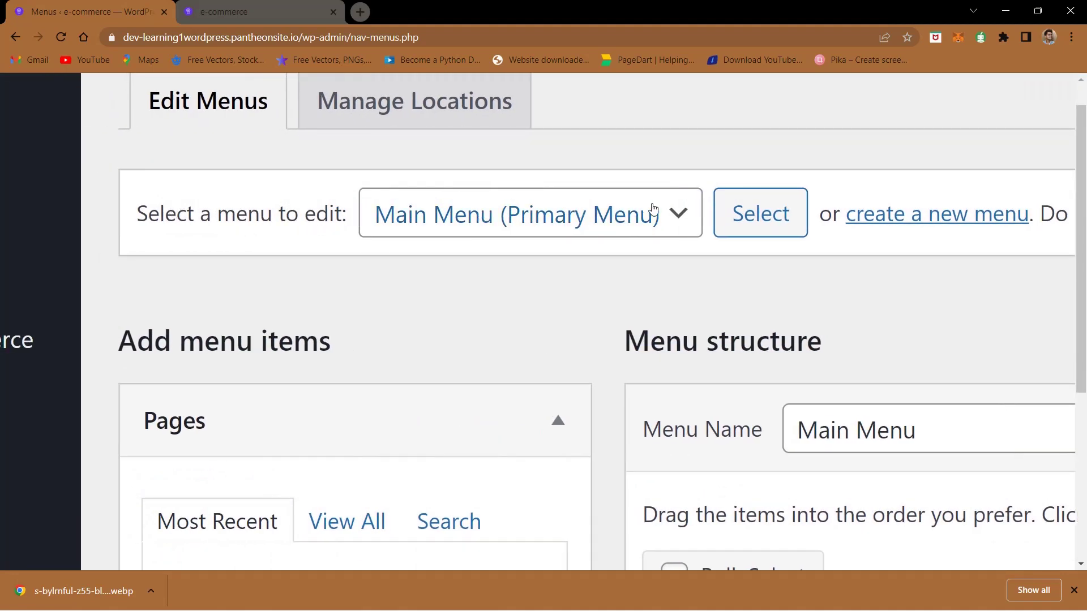
click(681, 234)
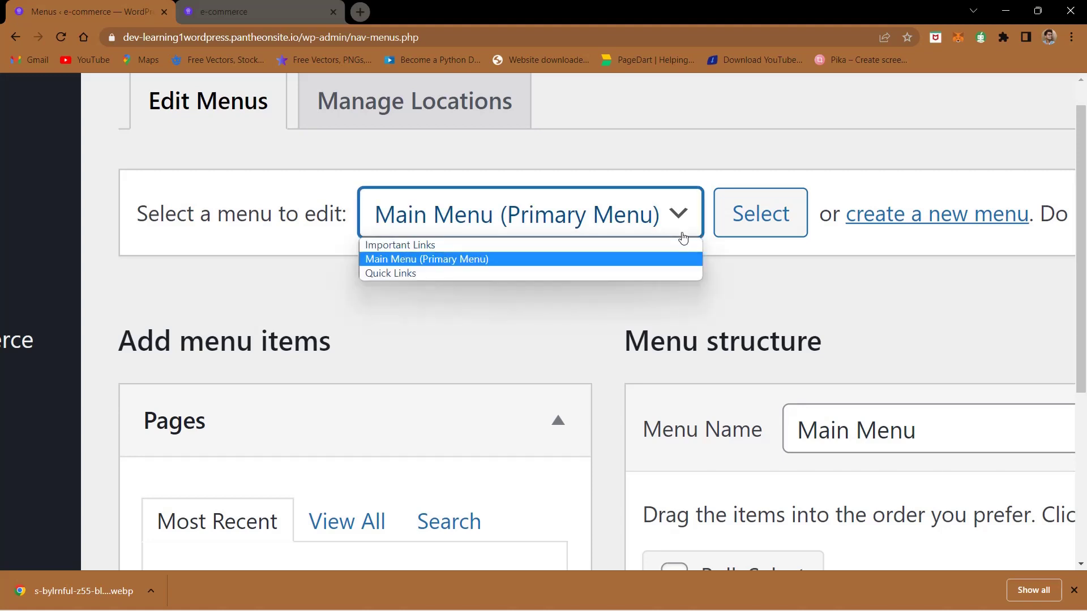
click(466, 260)
click(759, 225)
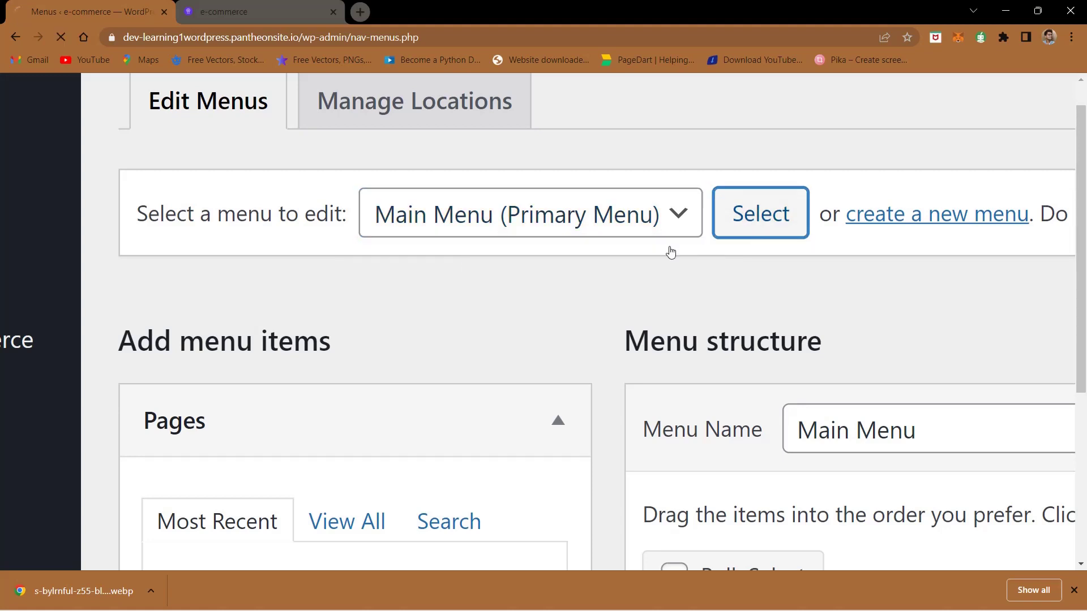
scroll(447, 353, down, 3)
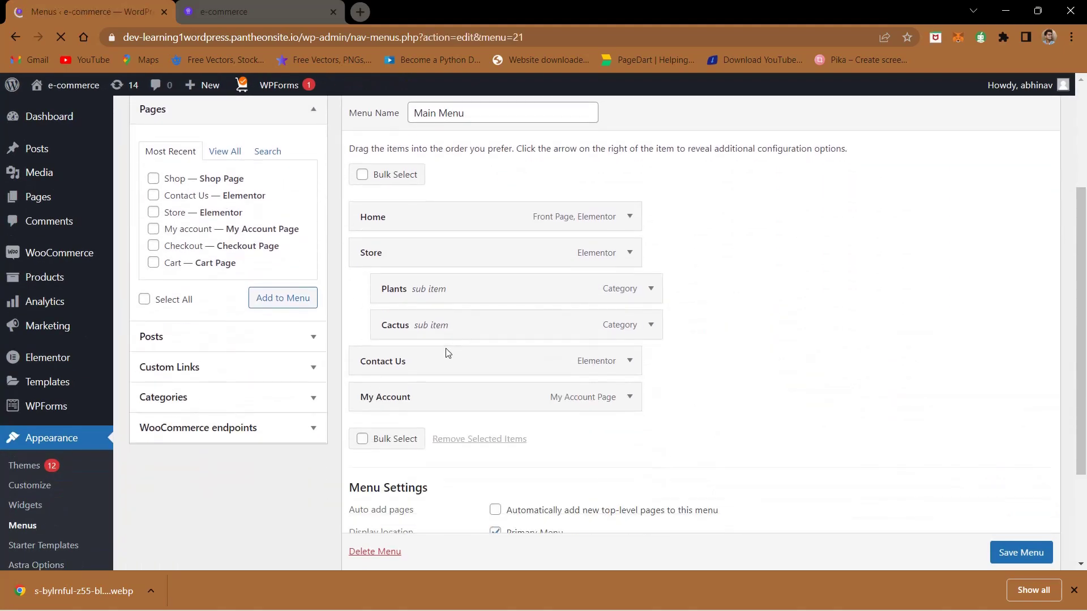
scroll(553, 420, down, 3)
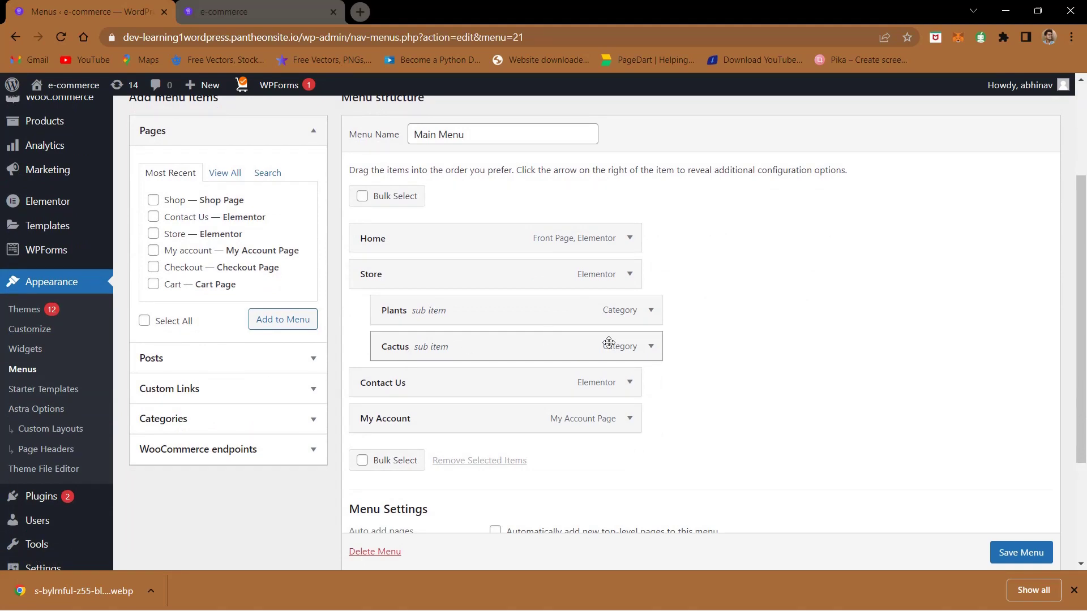
click(313, 422)
scroll(189, 291, up, 2)
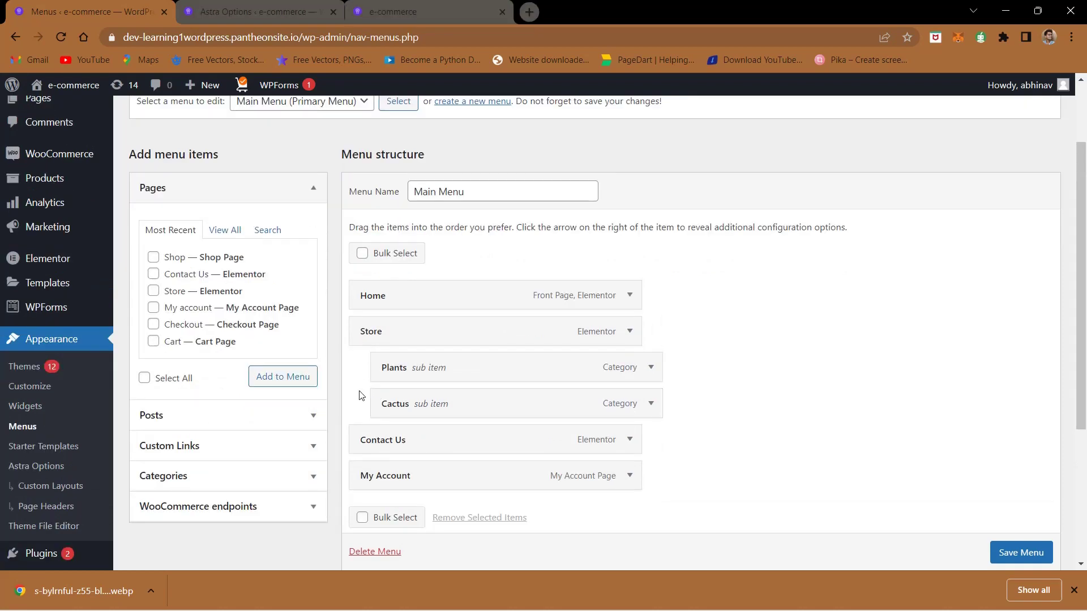
- Open Main Menu in the menu settings of the theme customizer and close the Astra Options tab
scroll(341, 404, down, 1)
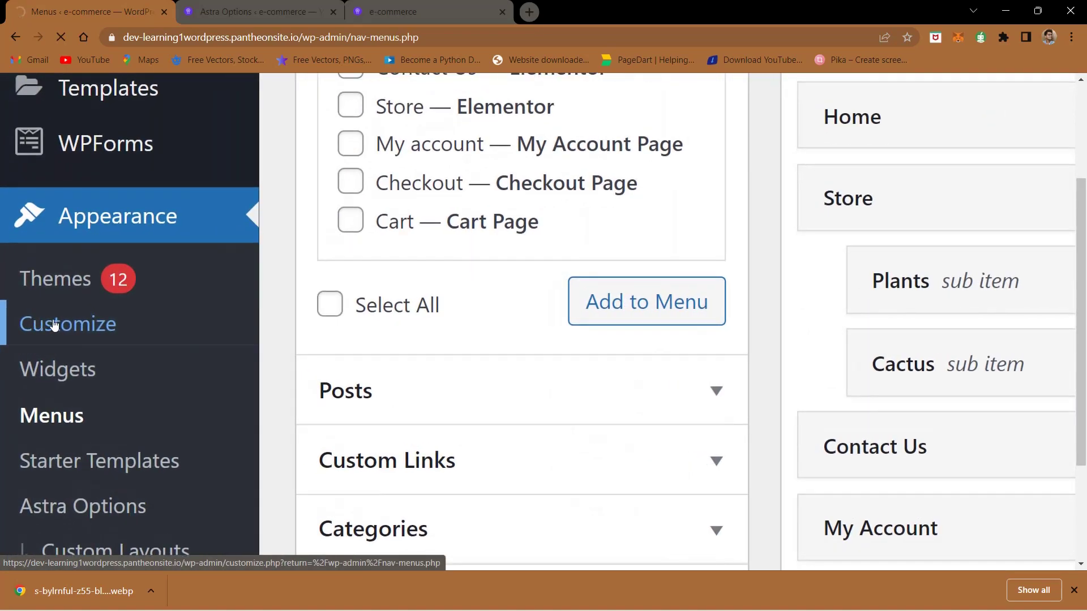
click(30, 321)
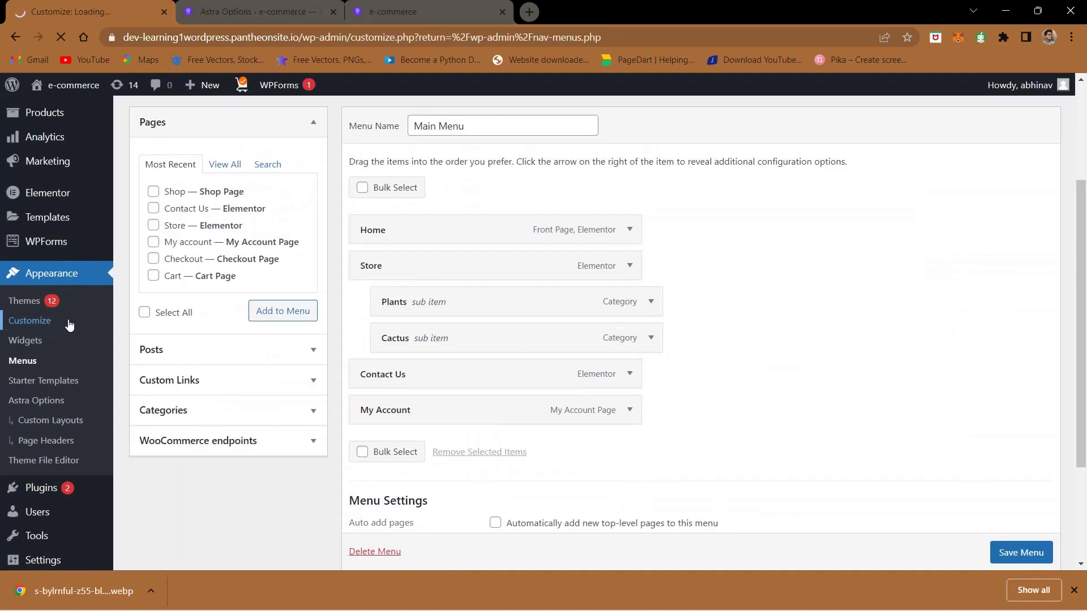
click(333, 12)
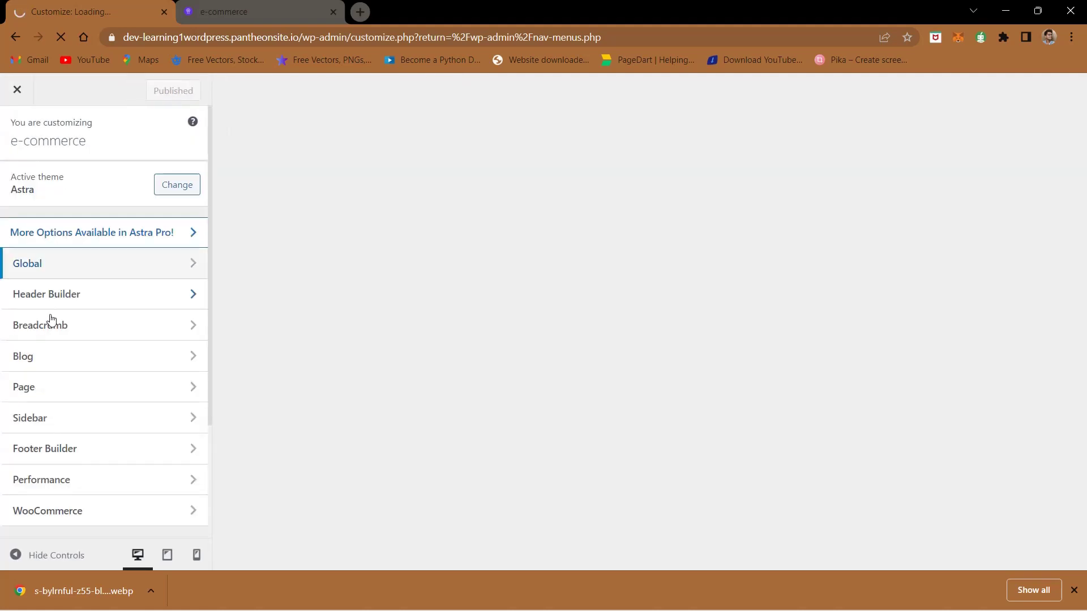
scroll(58, 444, down, 3)
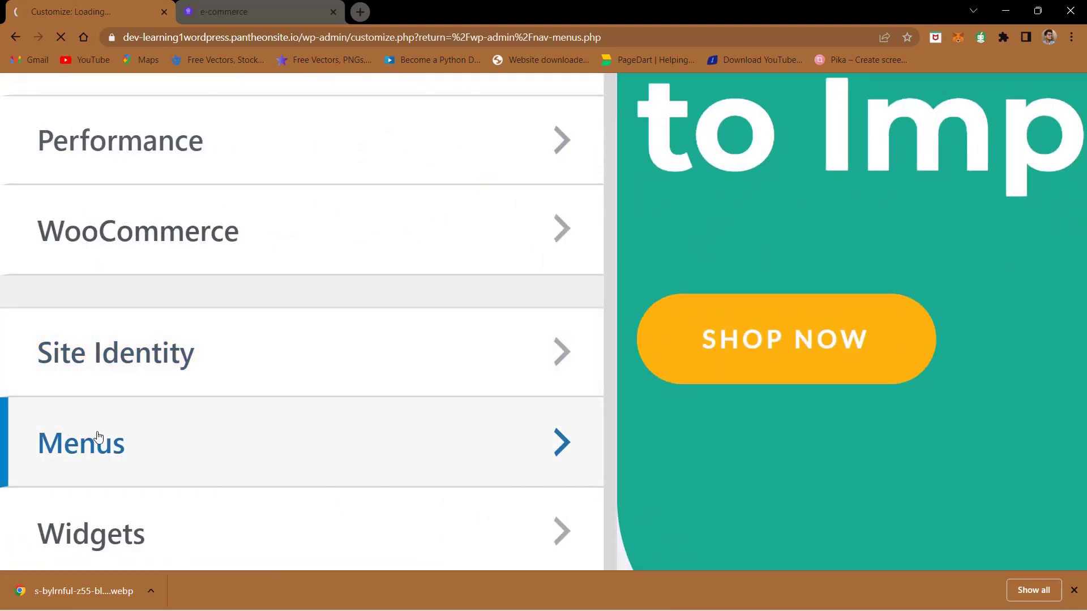
click(98, 437)
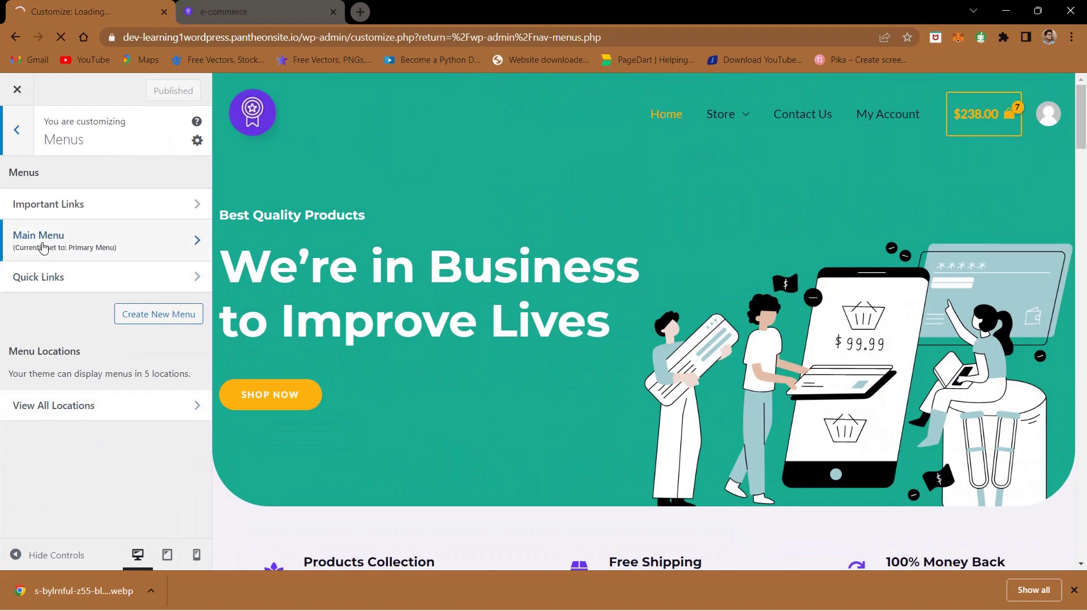
click(50, 250)
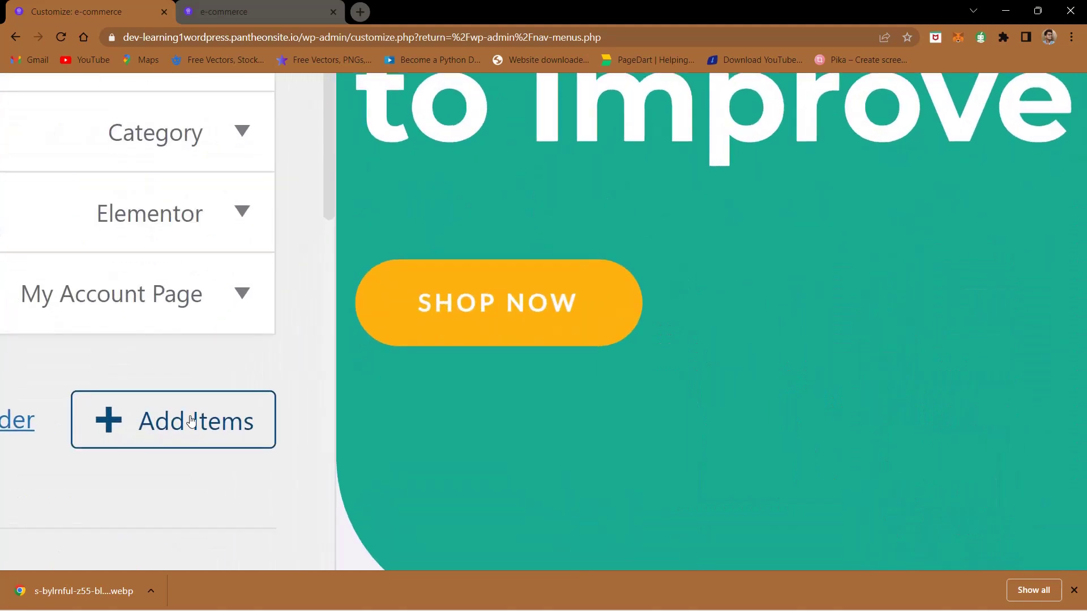
- Add the tshirt and shoes product categories to Main Menu
click(159, 438)
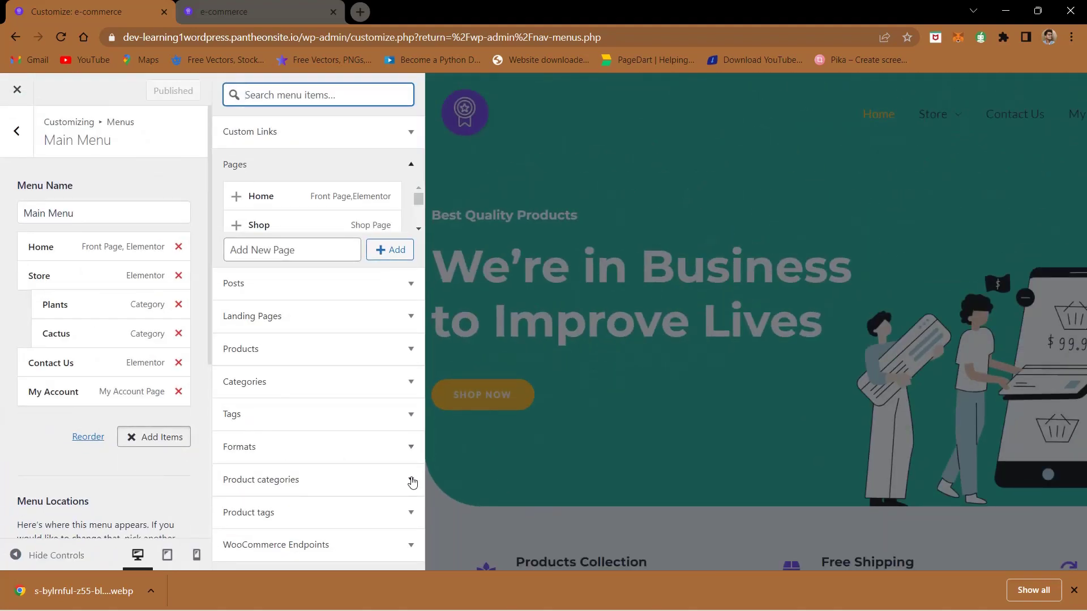
click(412, 481)
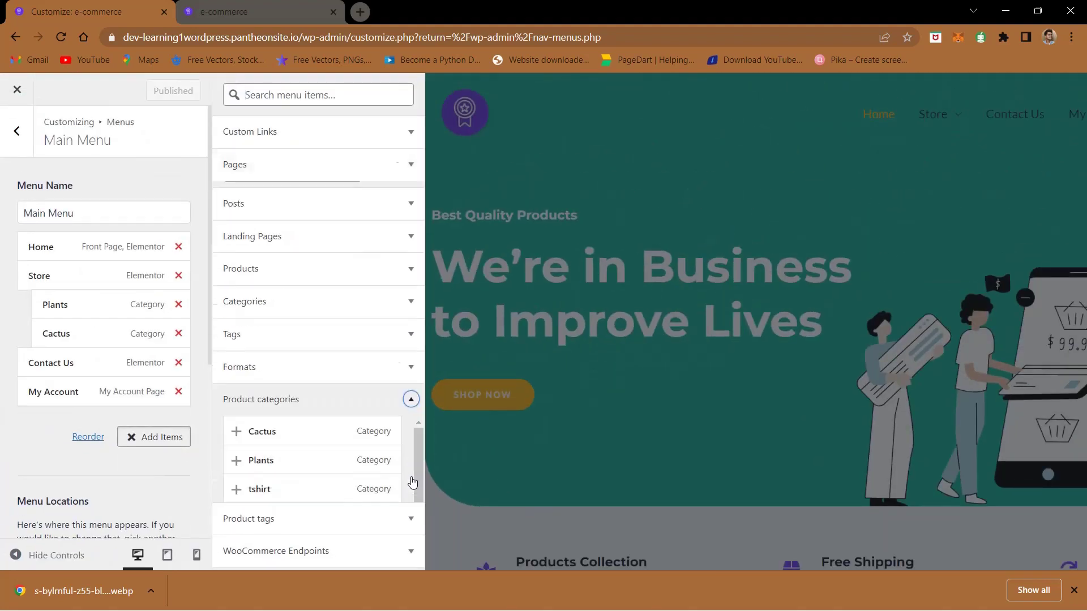
scroll(305, 433, down, 1)
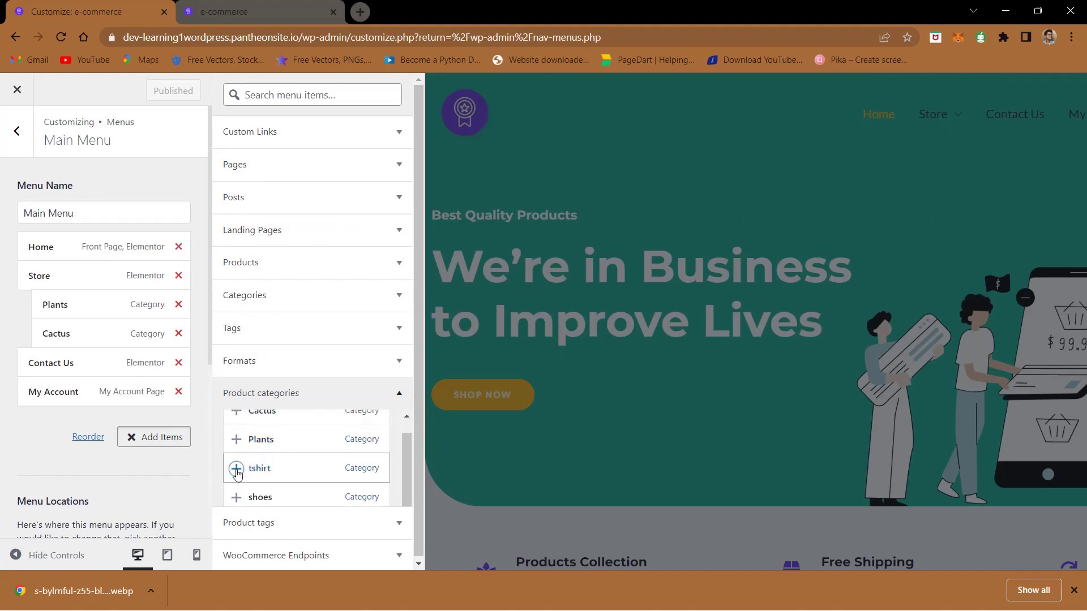
click(237, 470)
click(237, 498)
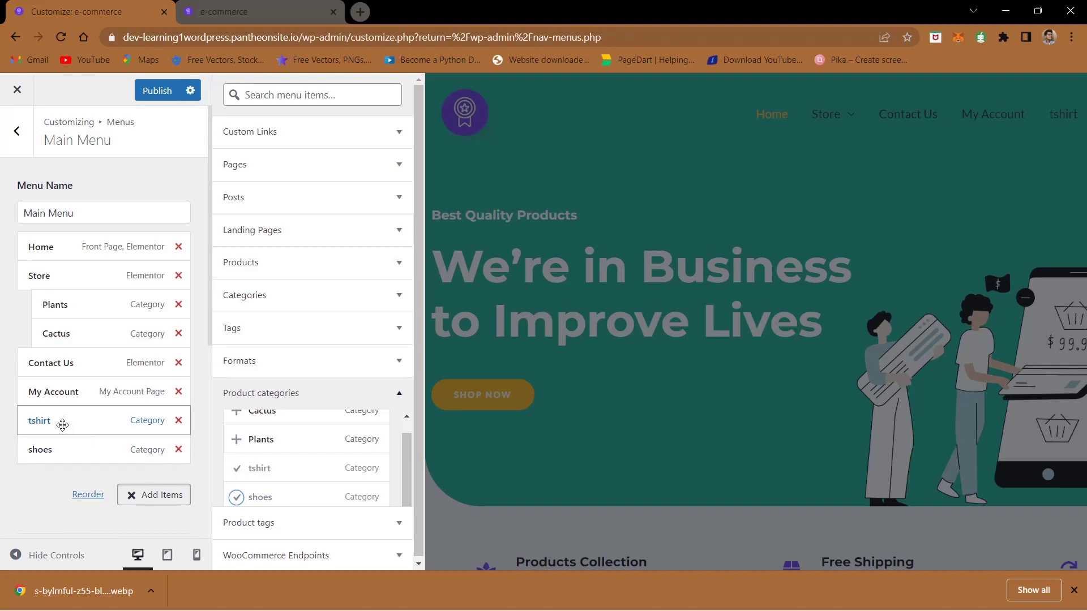
- Nest tshirt and shoes as sub-items of Store above Plants and Cactus, and publish the menu
drag(62, 425, 71, 374)
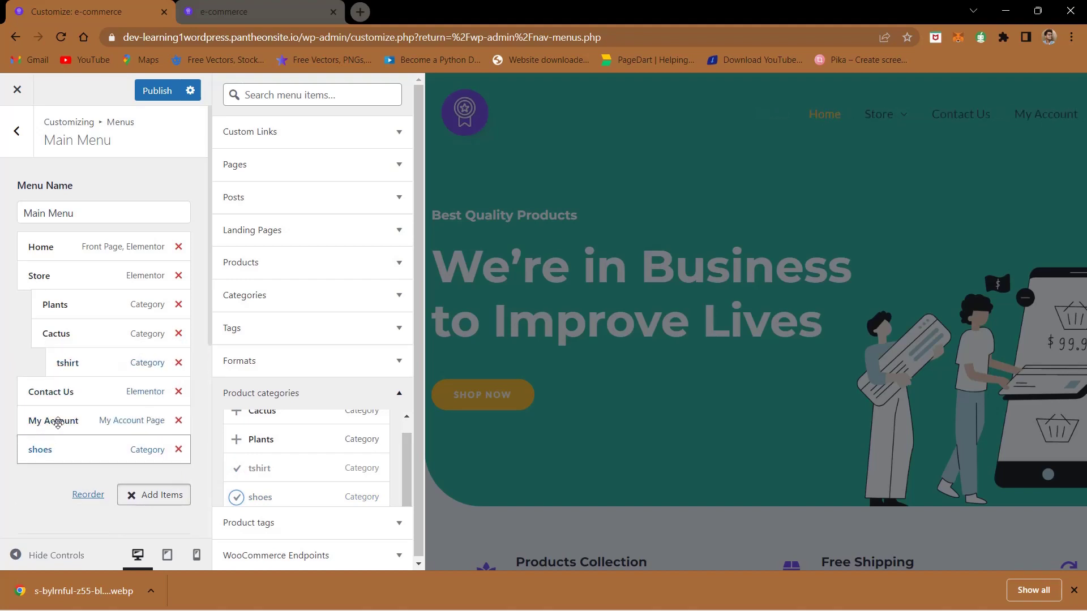
drag(42, 449, 63, 302)
drag(67, 398, 55, 310)
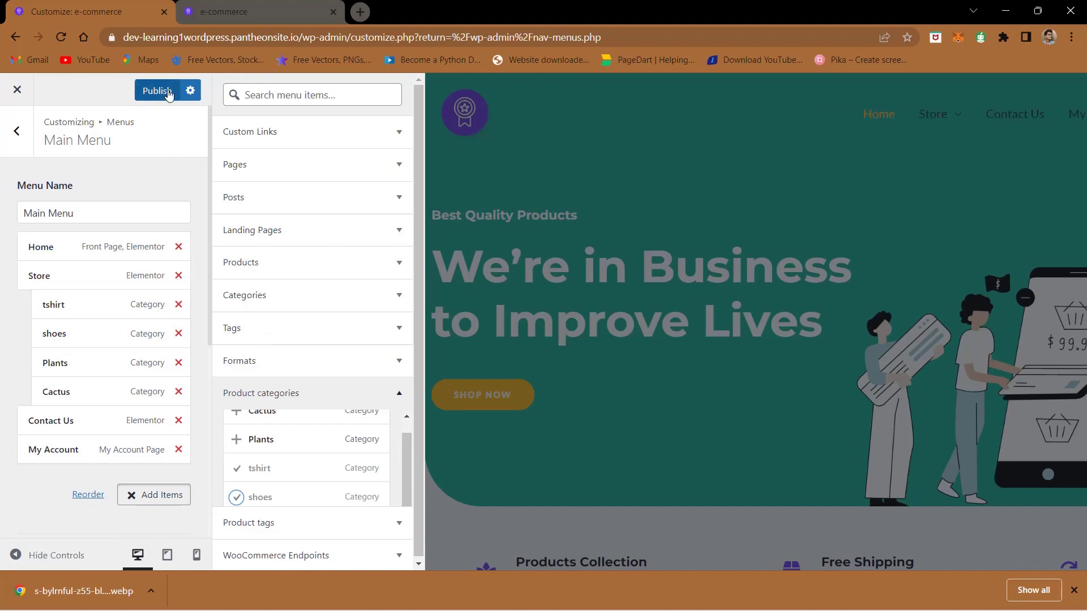
click(156, 91)
- Check the Store submenu in the preview and on the reloaded store homepage
mouse_move(721, 116)
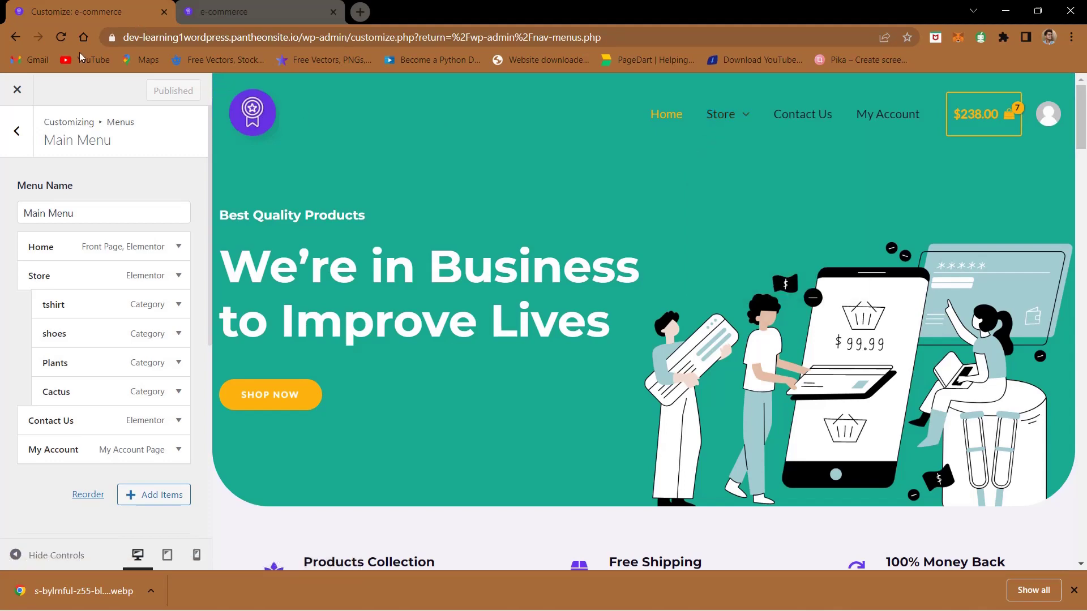
click(255, 7)
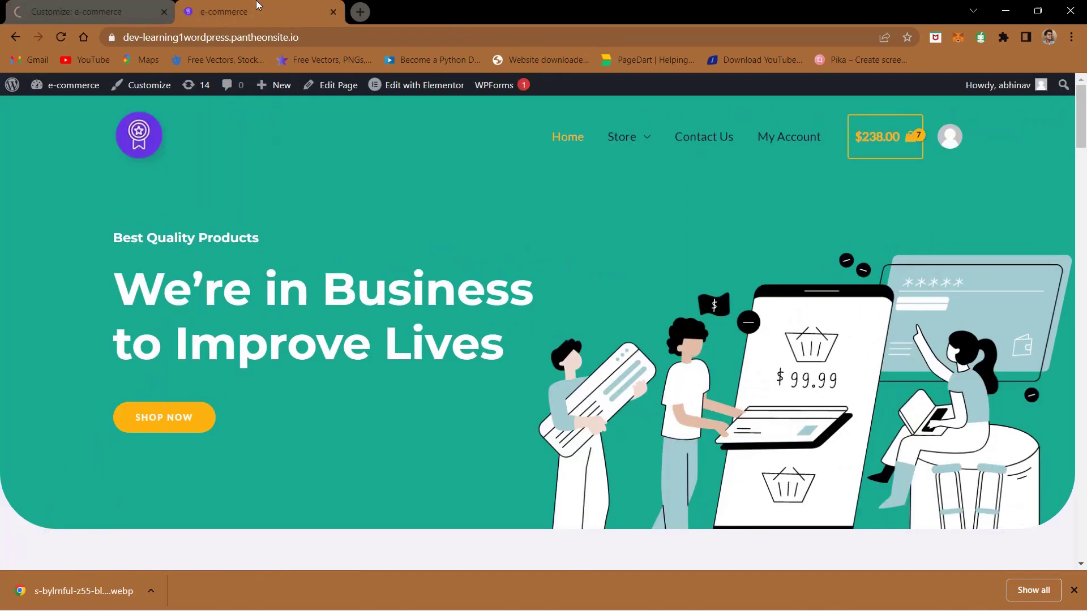
click(60, 42)
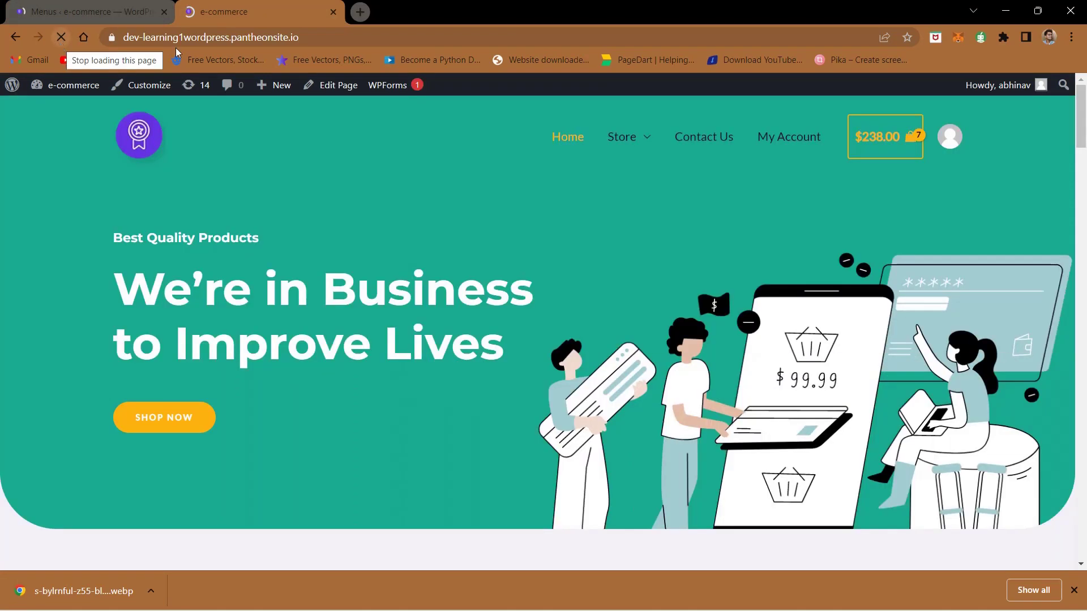
mouse_move(396, 85)
mouse_move(627, 141)
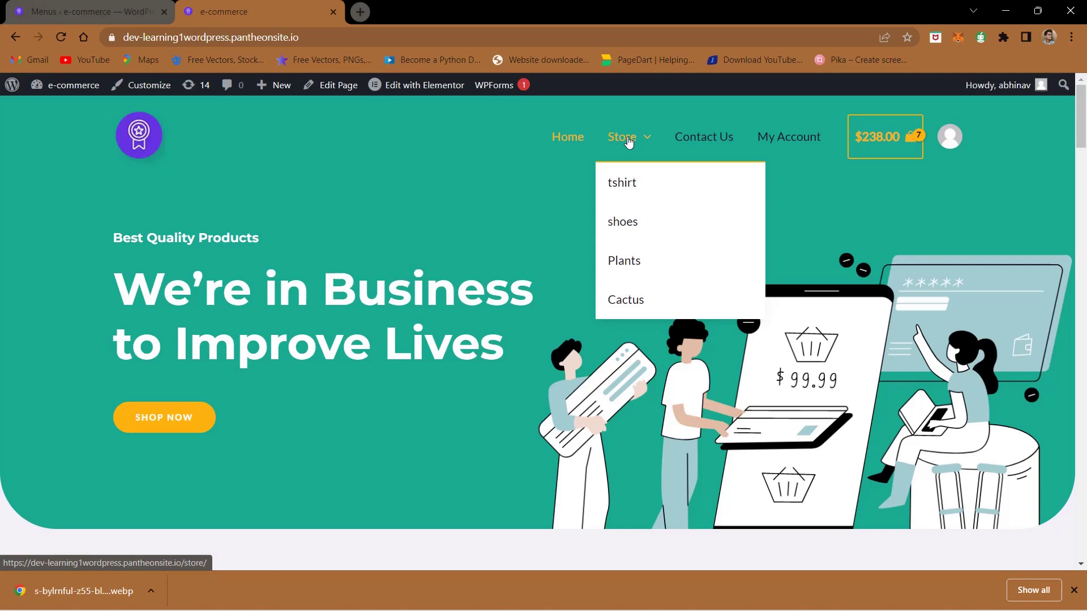
- Open the shoes category from the Store submenu and look through its product listings
click(620, 219)
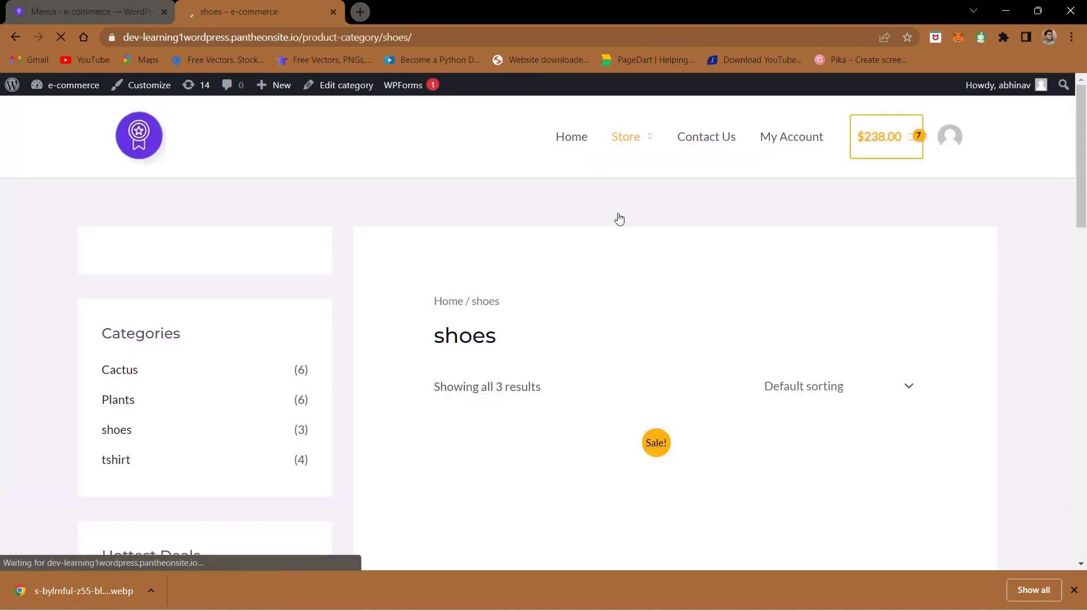
scroll(376, 312, down, 3)
scroll(370, 322, down, 4)
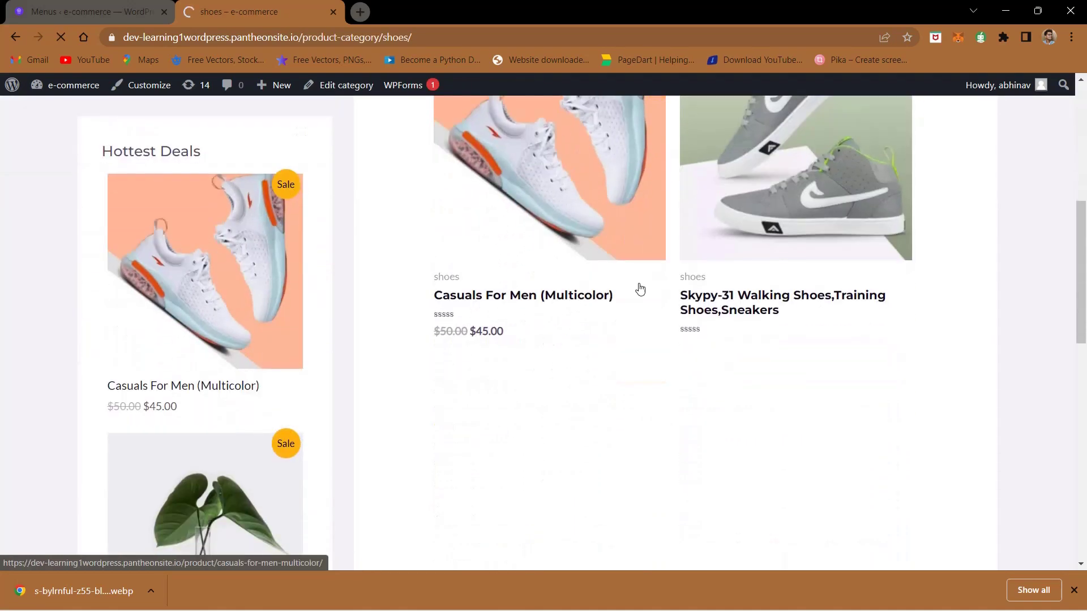
scroll(502, 451, down, 7)
scroll(502, 452, up, 3)
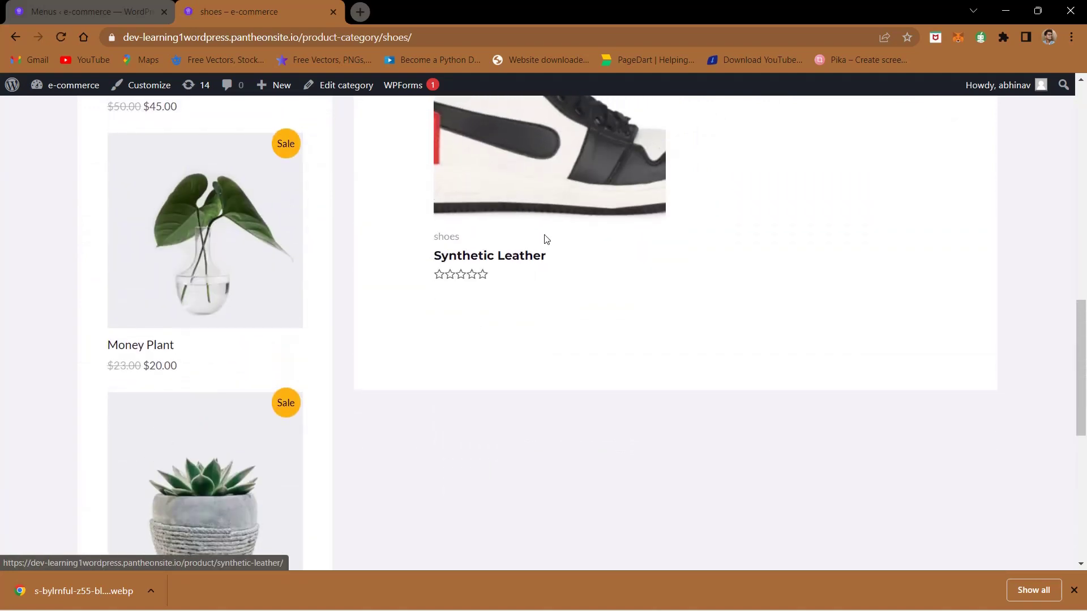